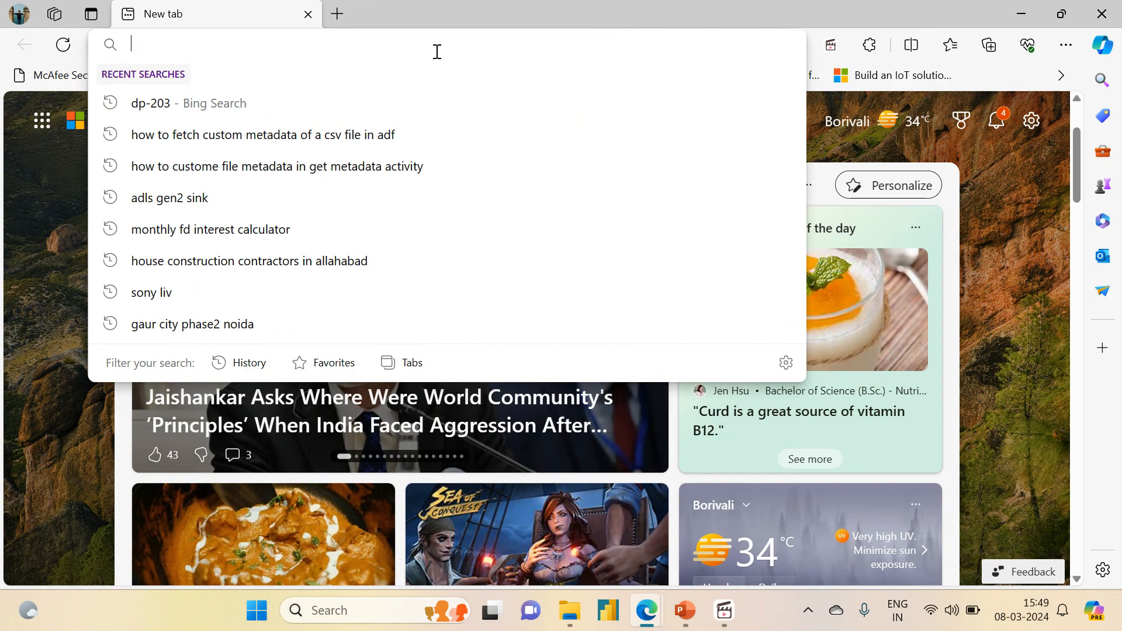
- Open the Azure portal at portal.azure.com from the browser's address bar
left_click(826, 145)
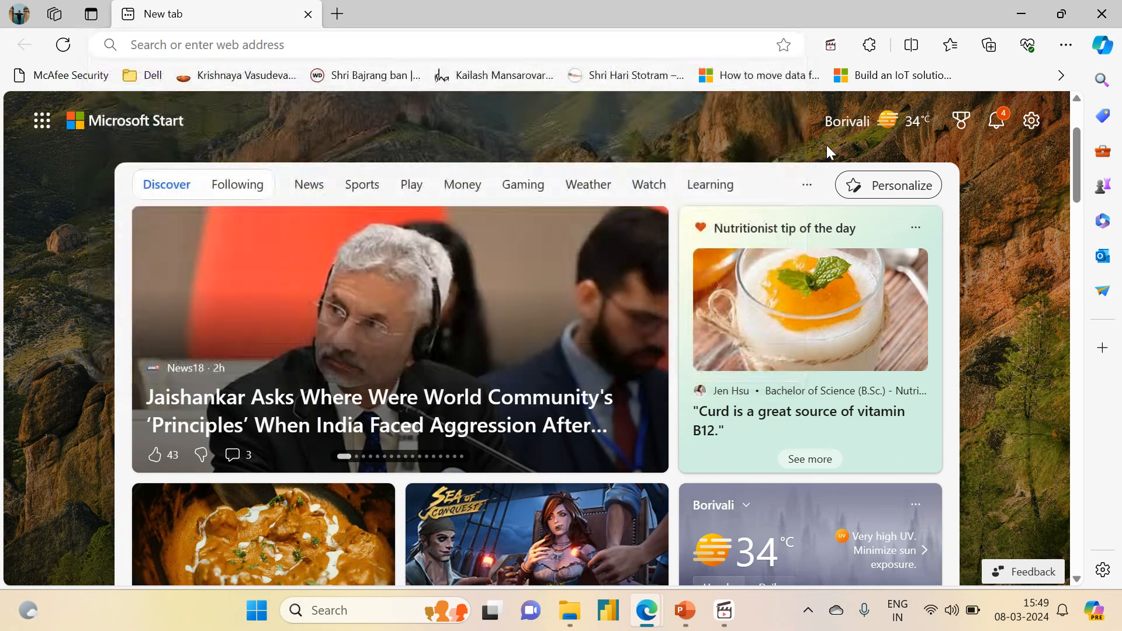
left_click(413, 43)
type("portal.azure.com")
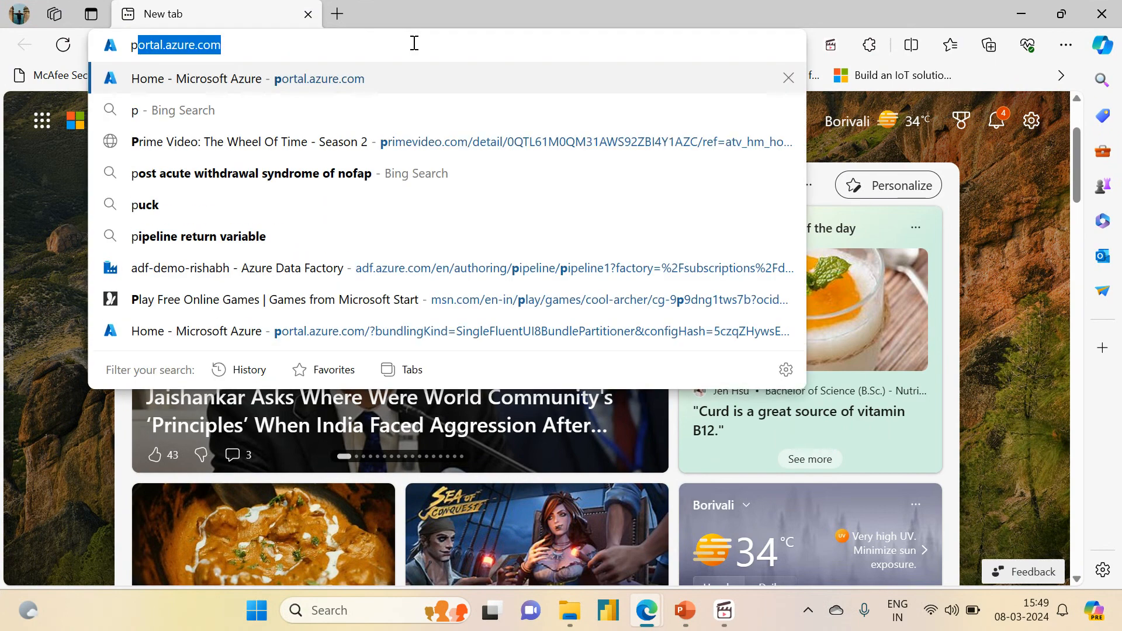
key("Return")
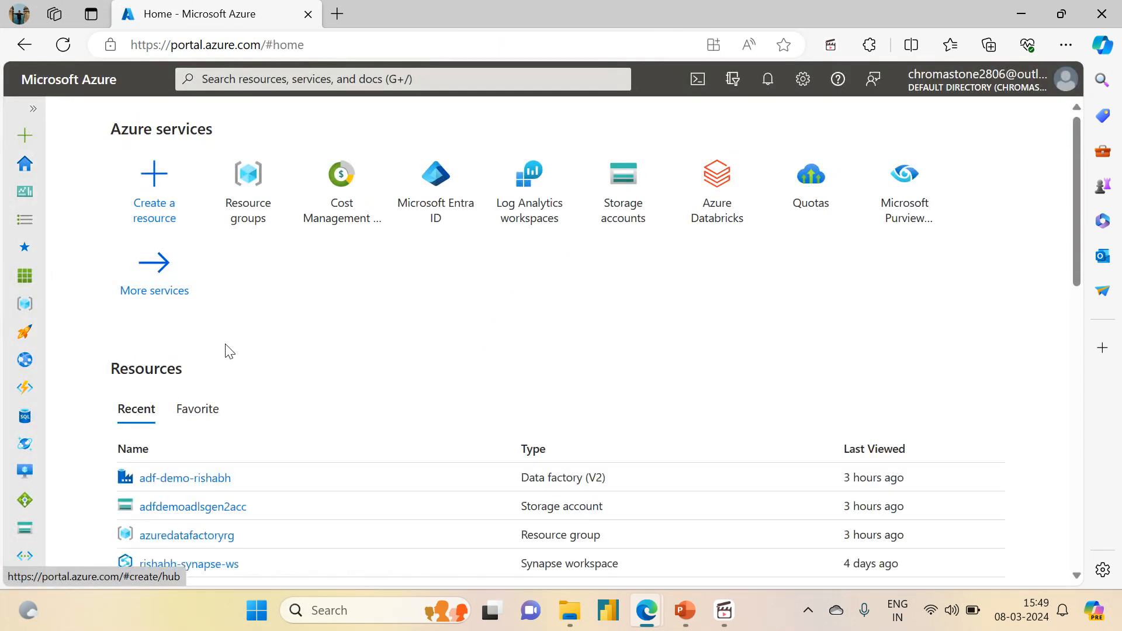
- Open the adf-demo-rishabh data factory and launch Azure Data Factory Studio in a new tab
left_click(161, 480)
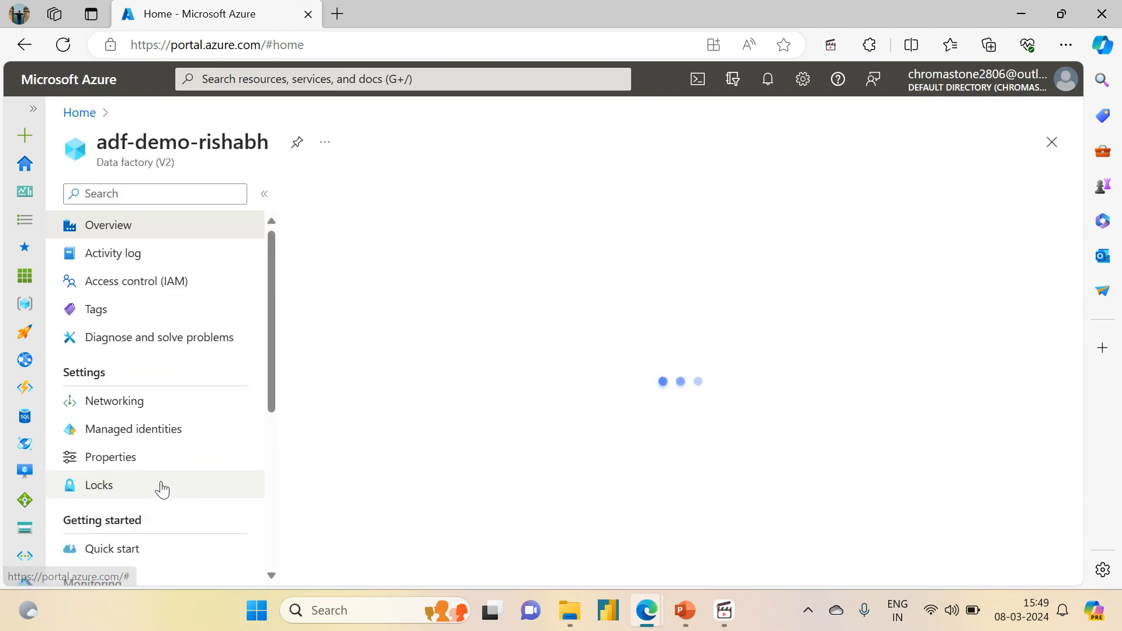
left_click(607, 488)
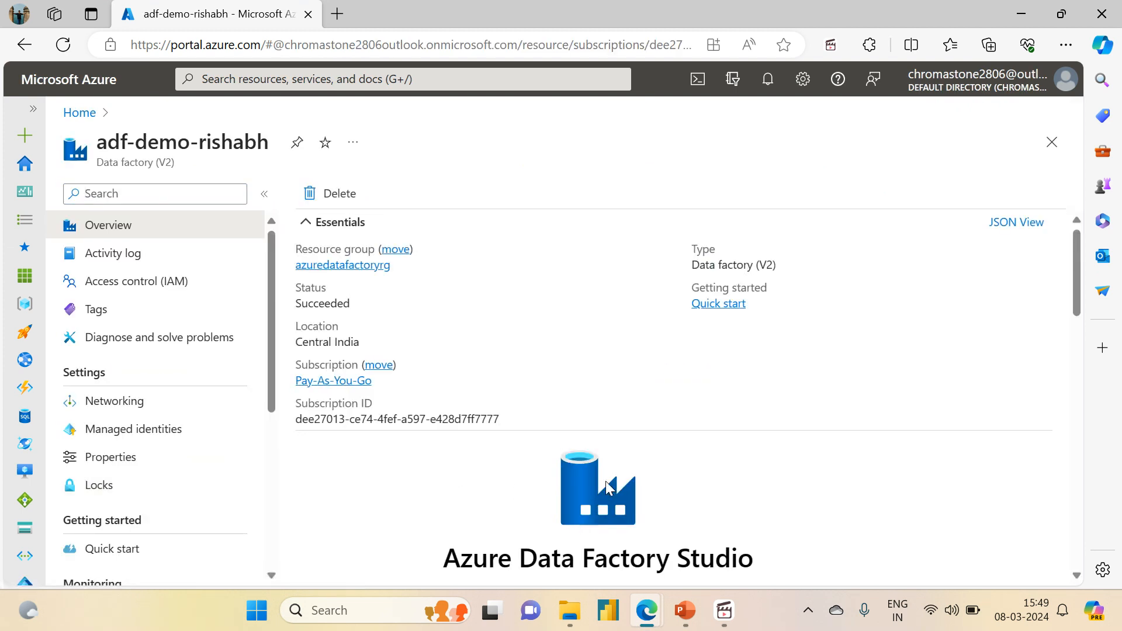
left_click(150, 7)
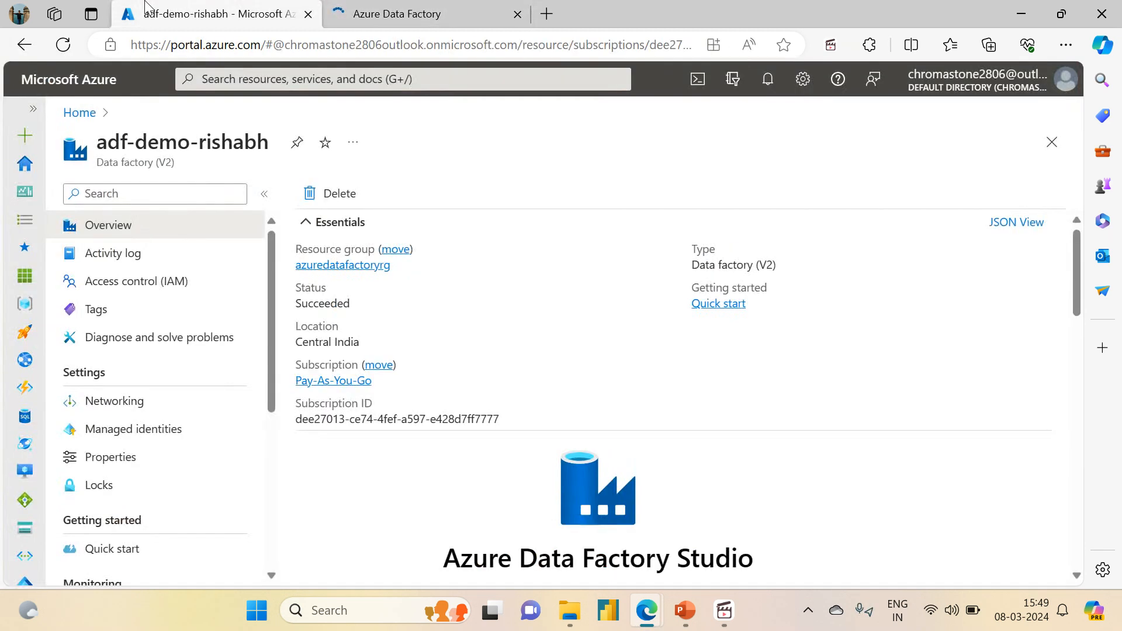
left_click(383, 4)
left_click(201, 13)
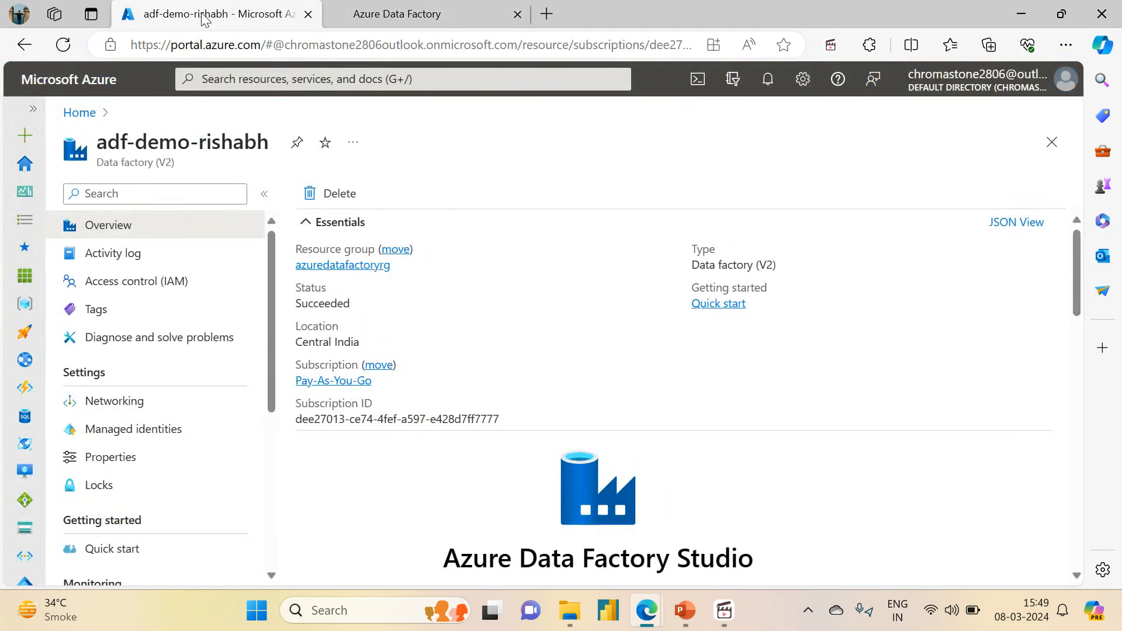
- Browse through resource group azuredatafactoryrg and storage account adfdemoadlsgen2acc to the source container's variable_input folder and inspect Sales.csv
left_click(329, 265)
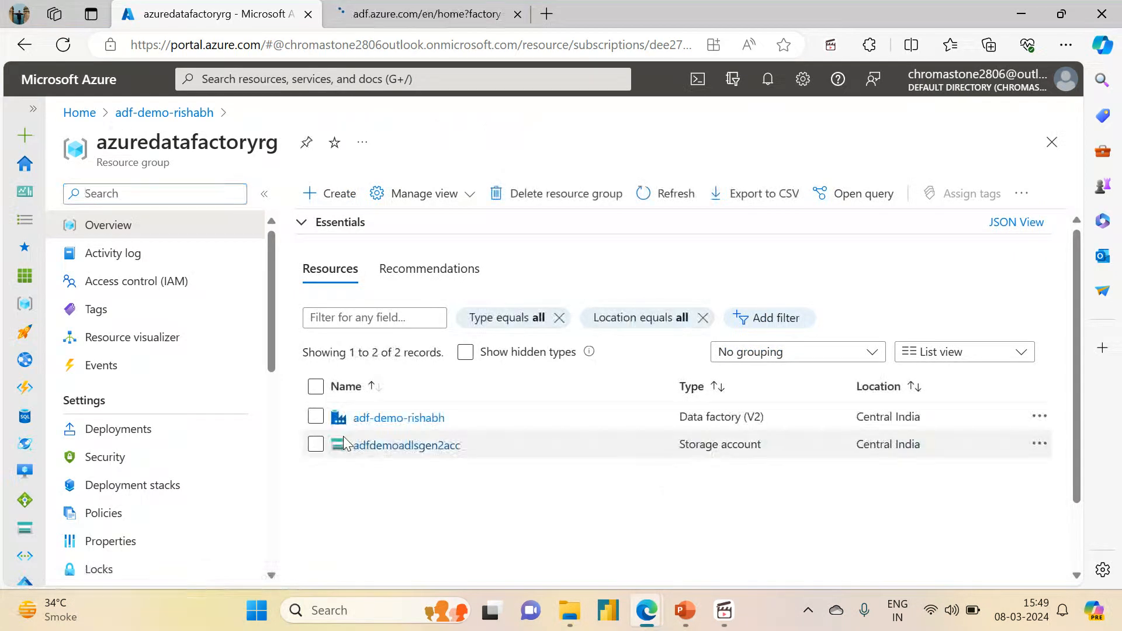
left_click(370, 451)
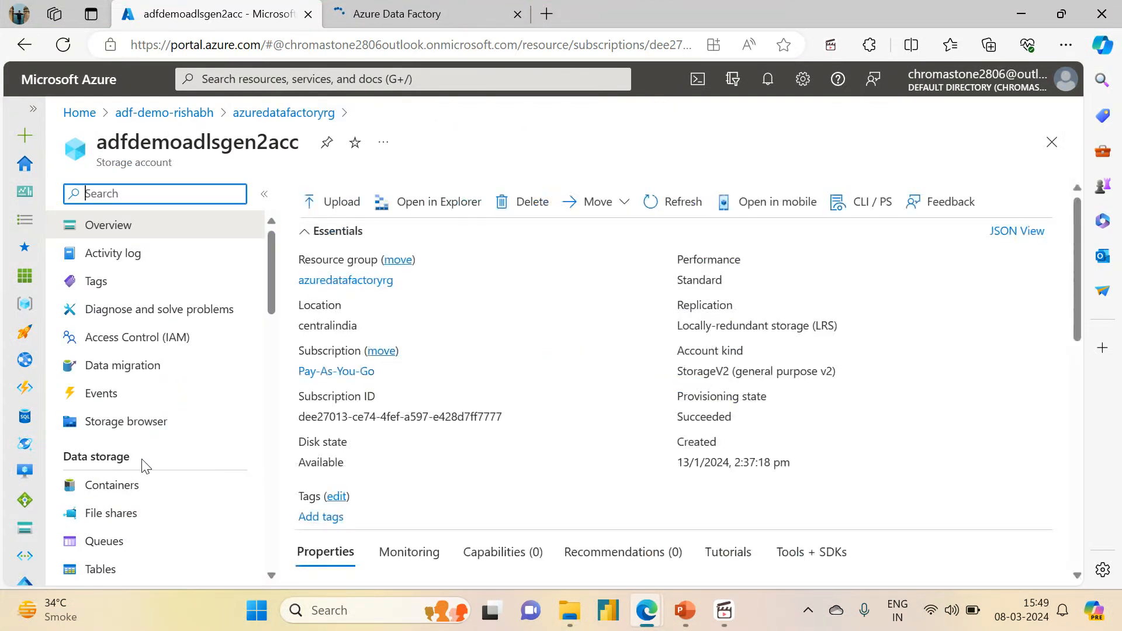
left_click(126, 484)
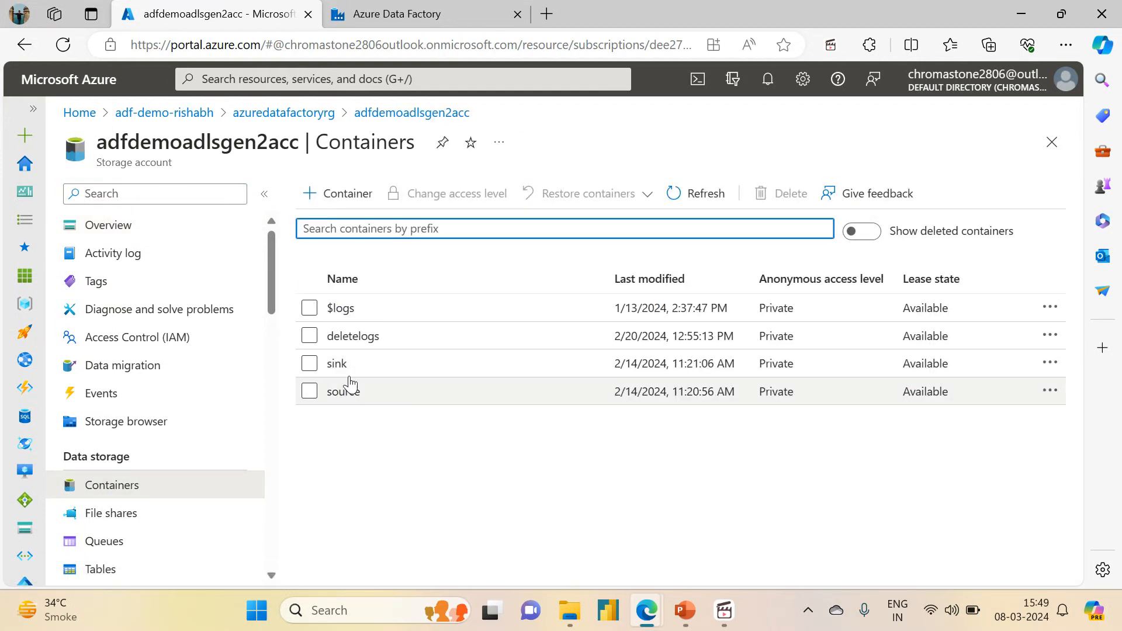
left_click(344, 390)
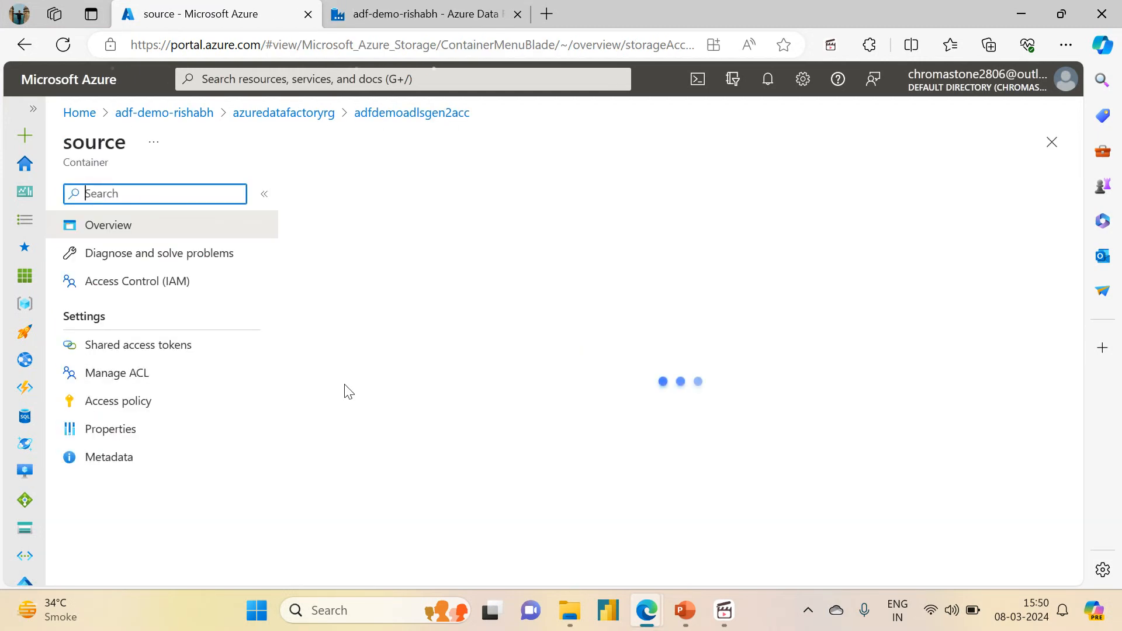
left_click(386, 351)
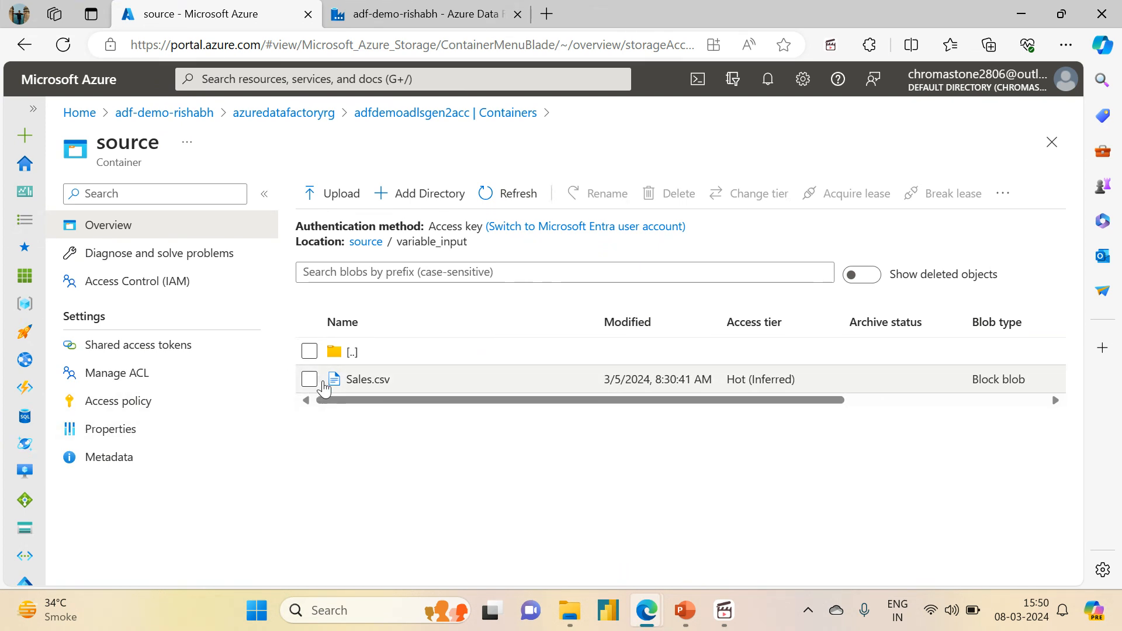
left_click_drag(604, 381, 714, 381)
- In the Studio's authoring area, clone the pl_get_metadata_contentMD5 pipeline
left_click(367, 17)
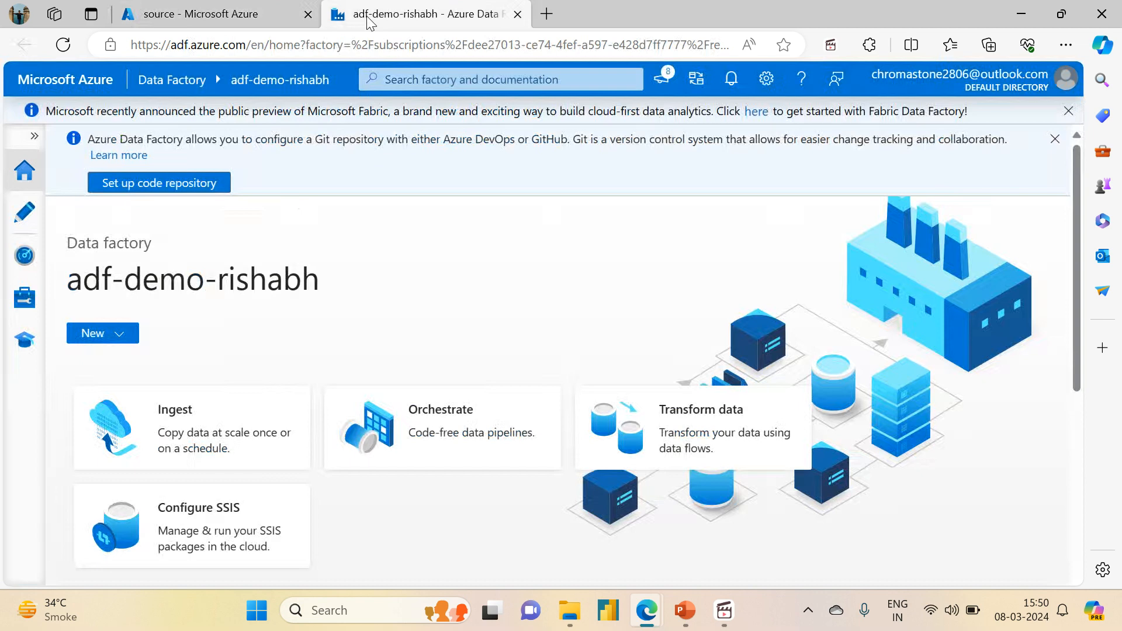
left_click(24, 211)
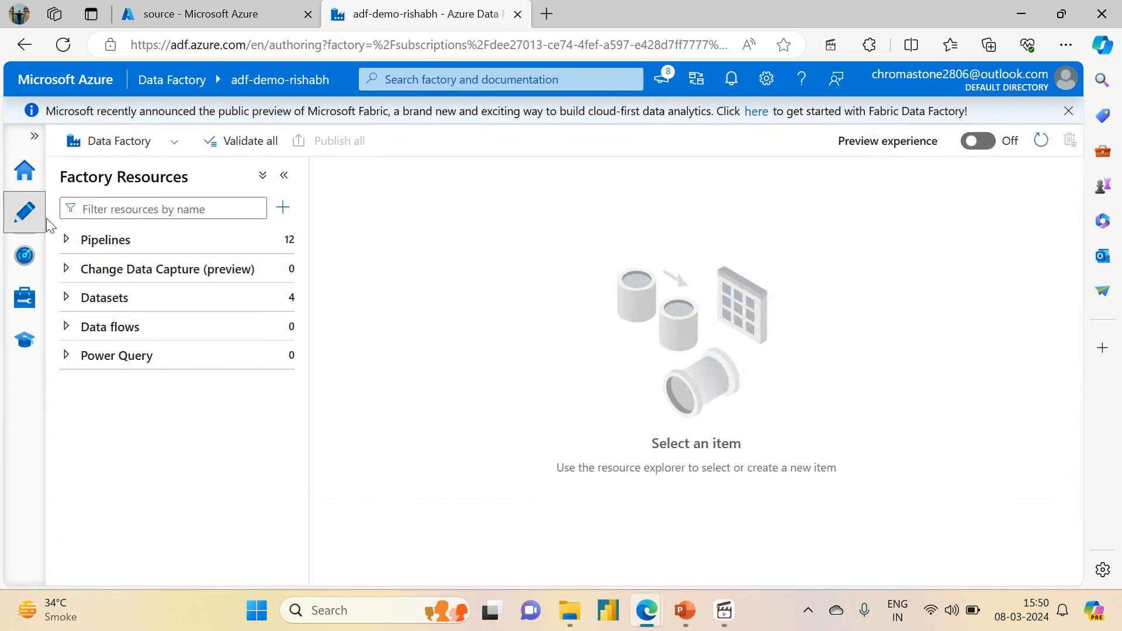
left_click(67, 240)
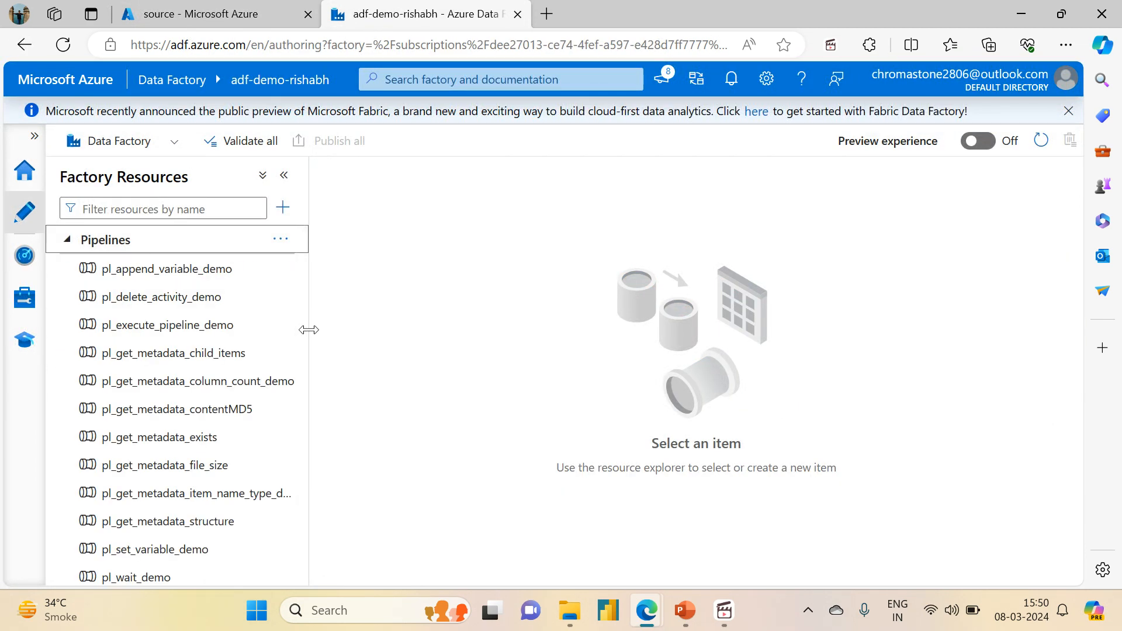
left_click_drag(305, 344, 303, 380)
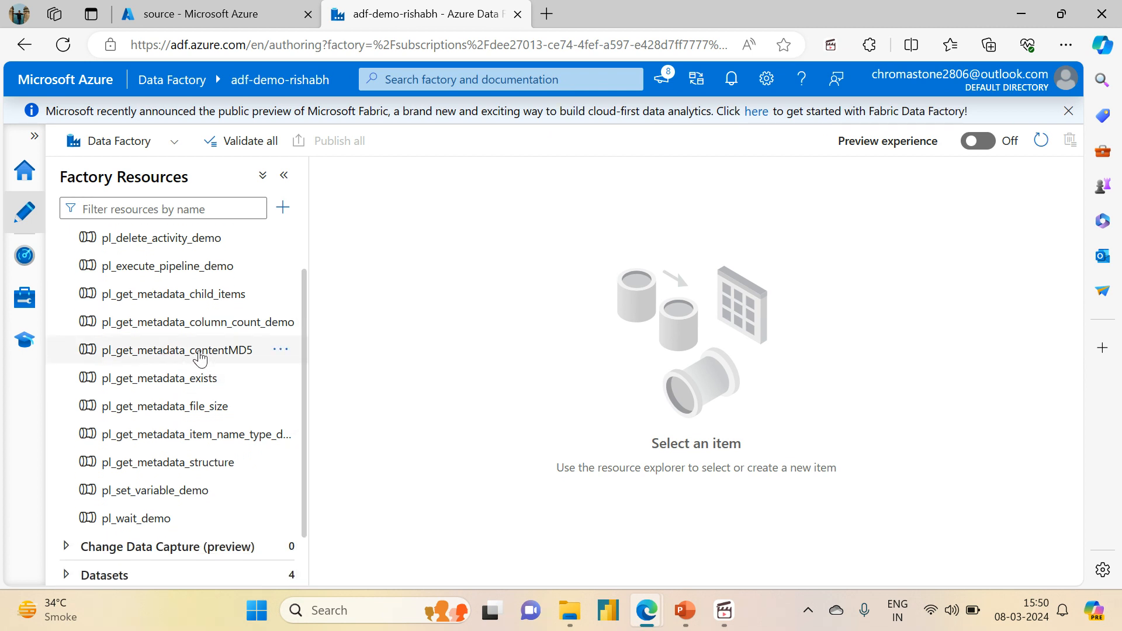
left_click(278, 352)
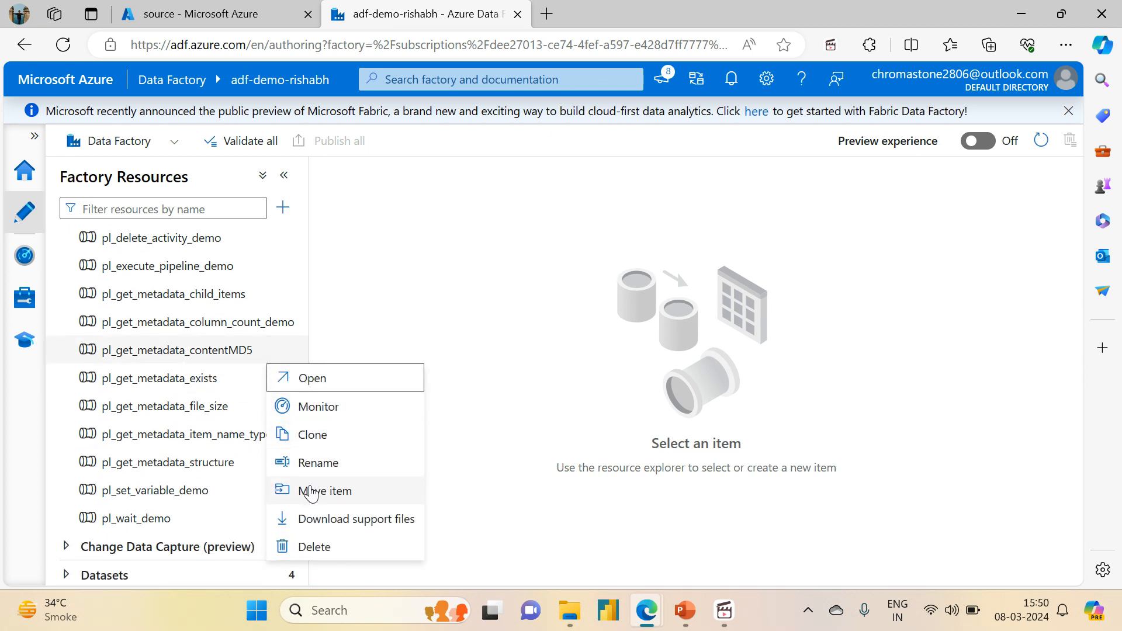
left_click(314, 447)
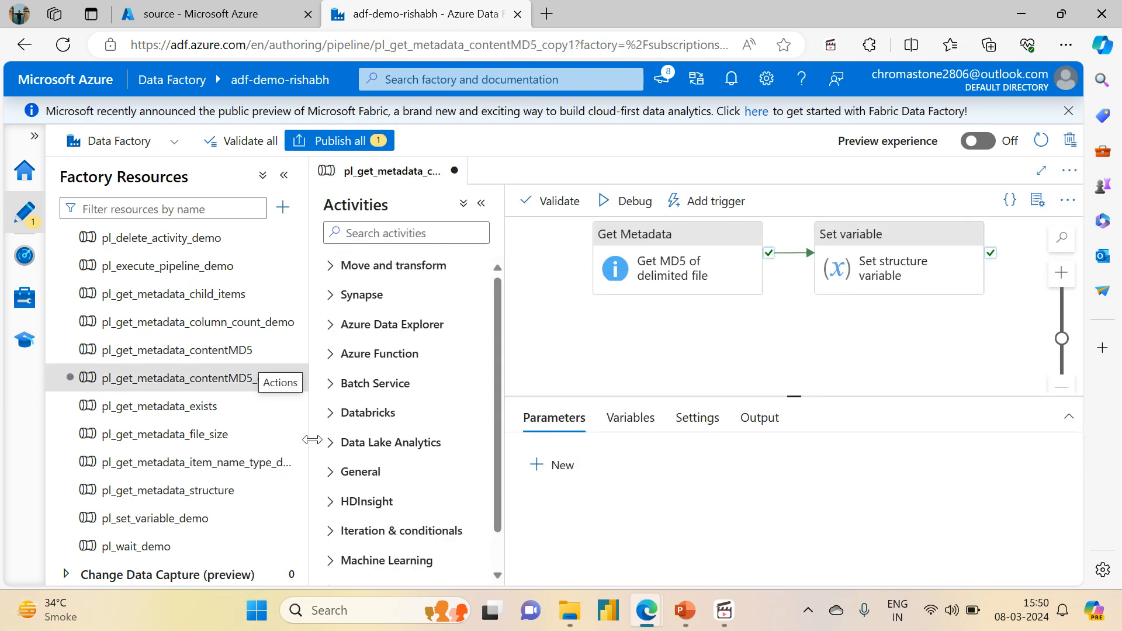
- Rename the cloned pipeline to pl_get_metadata_lastModified
left_click_drag(924, 329, 1029, 331)
type("la")
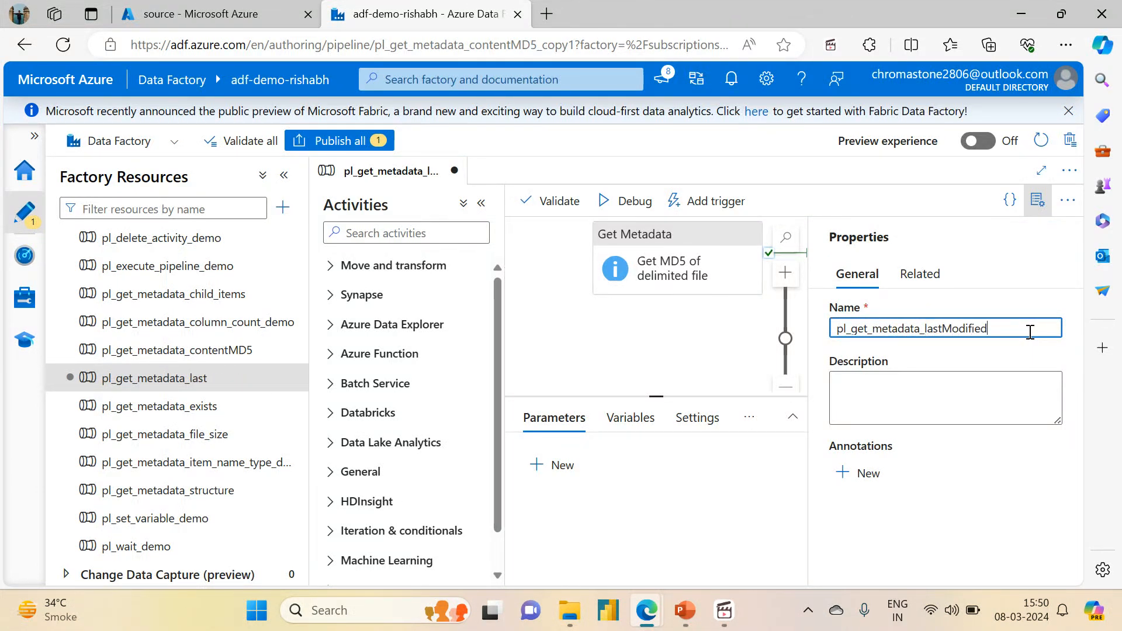
type("stModified")
left_click(1037, 199)
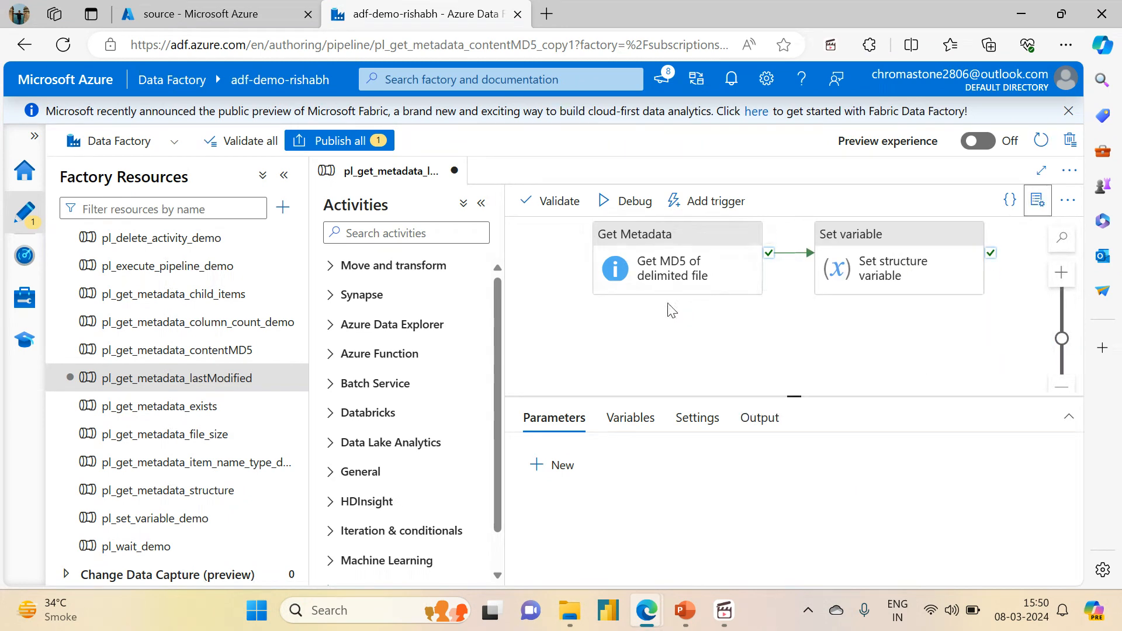
- Rename the Get Metadata activity to "Get last modified date of delimited file"
left_click(646, 264)
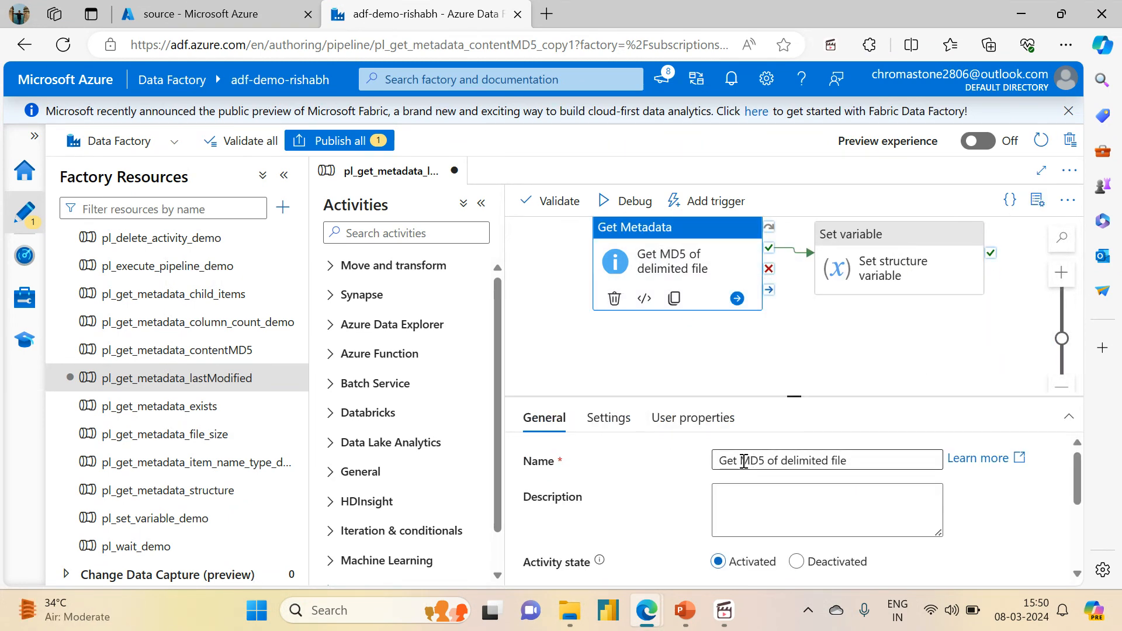
left_click_drag(743, 462, 770, 462)
type("l")
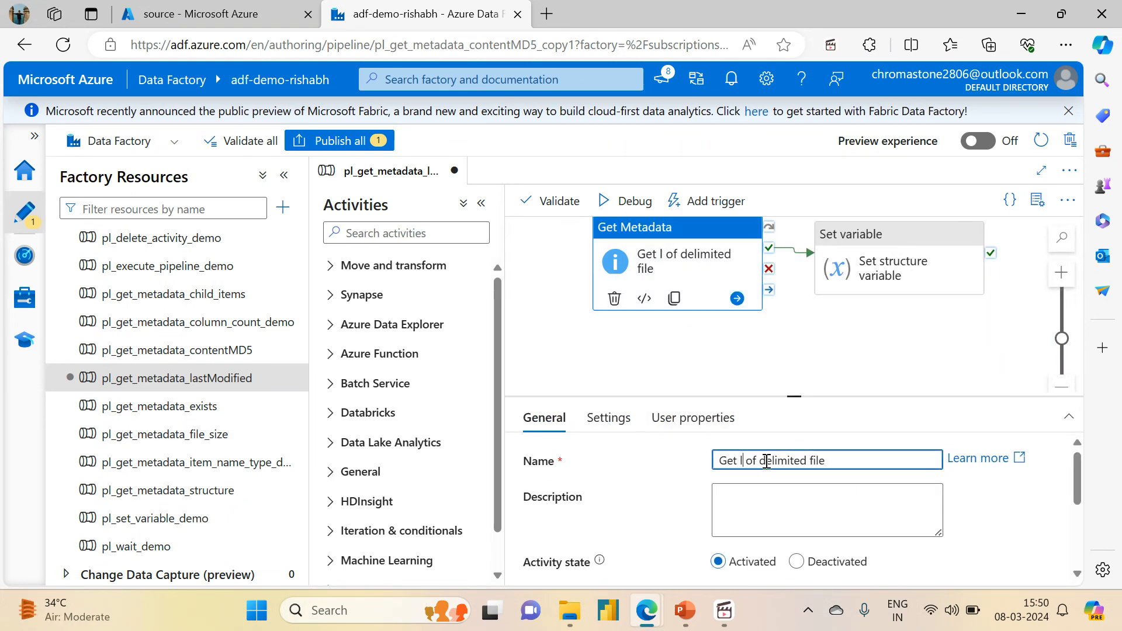
type("ast modified ")
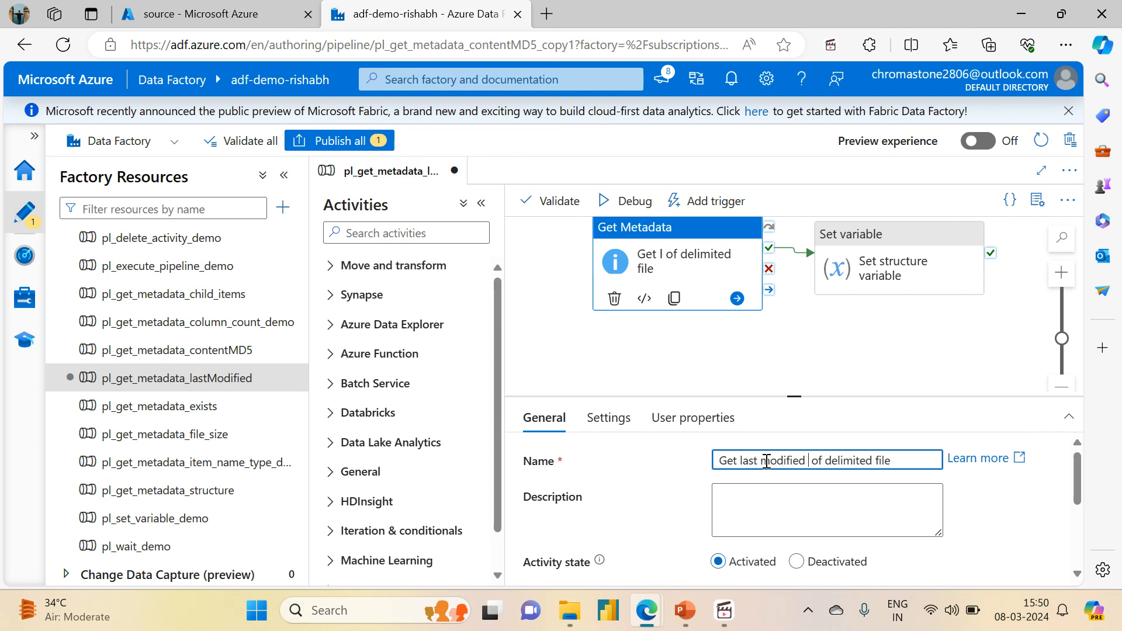
type("date")
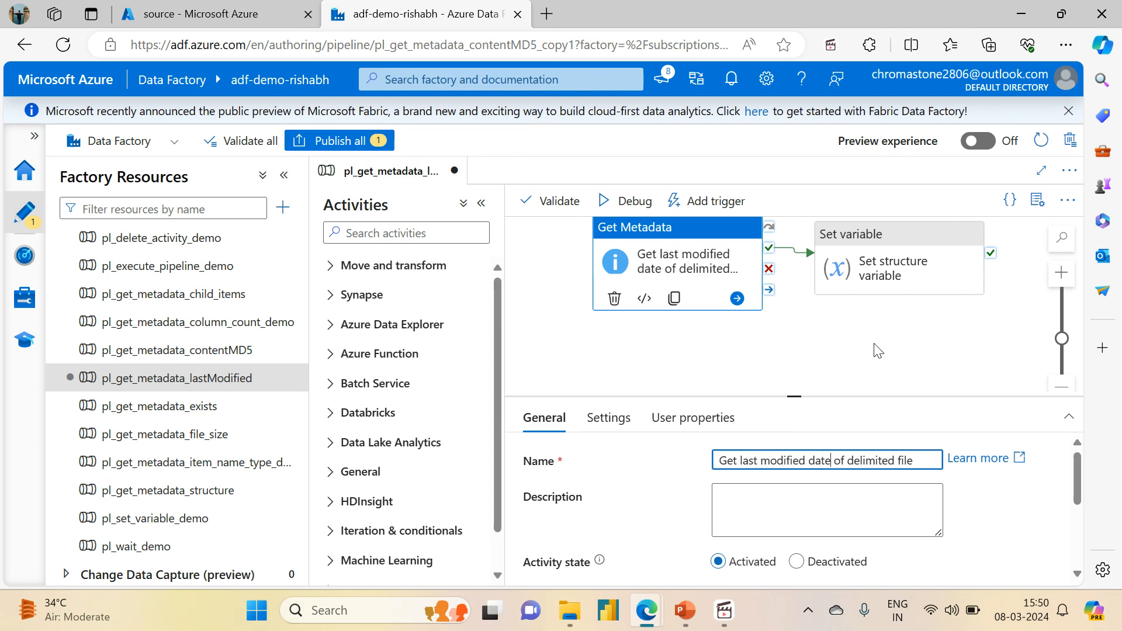
left_click(882, 353)
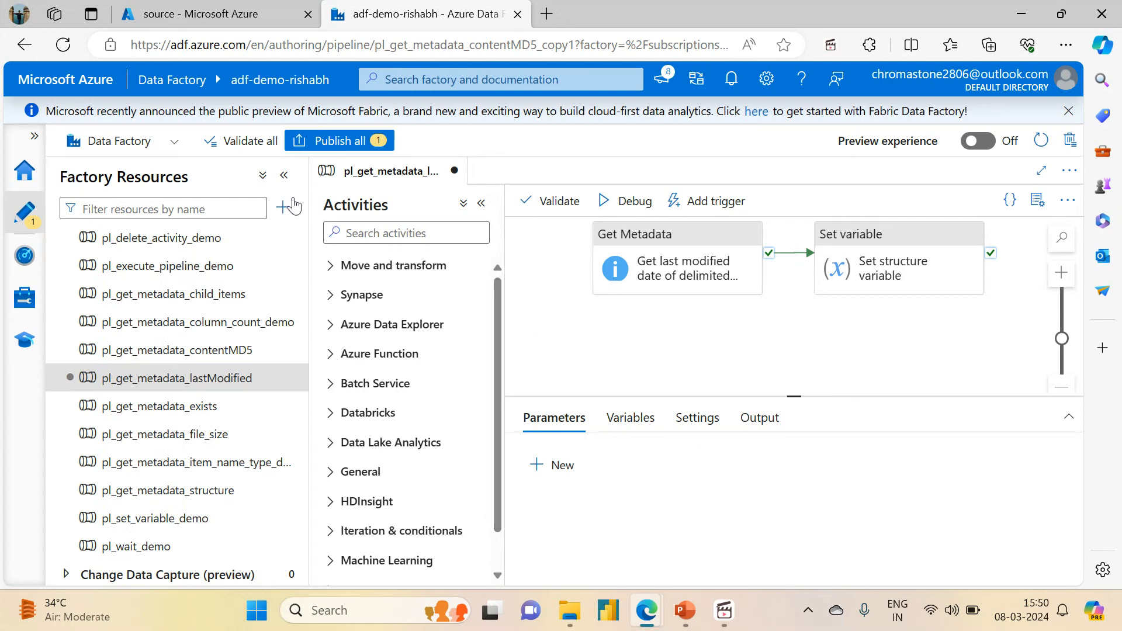
- Open the Get Metadata activity's settings and review its dataset properties and field list
left_click(284, 178)
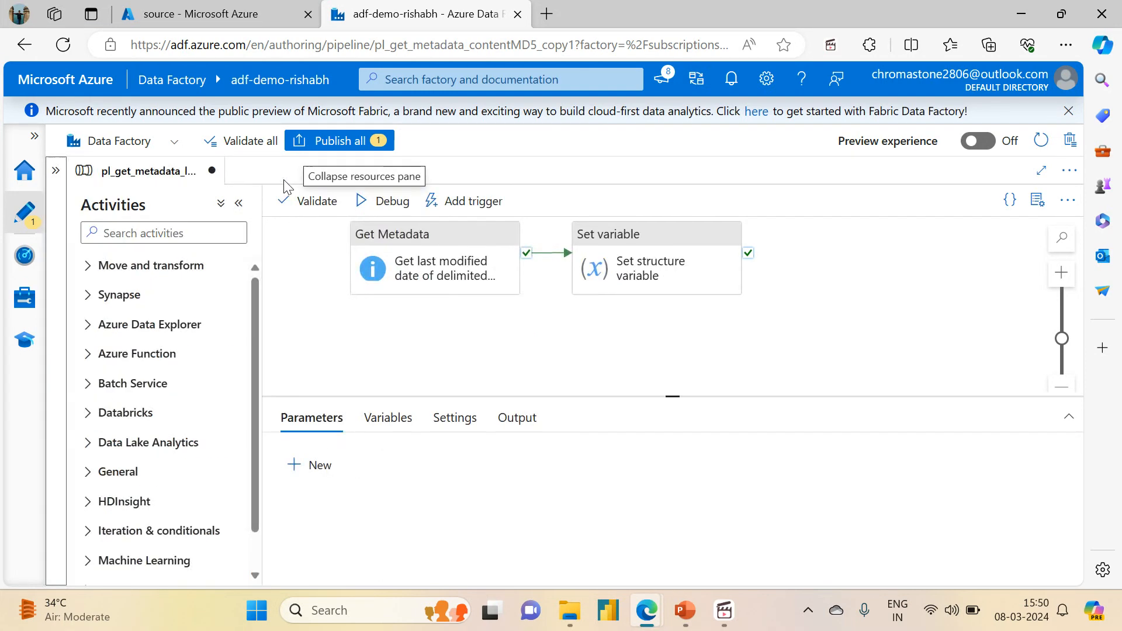
left_click(451, 232)
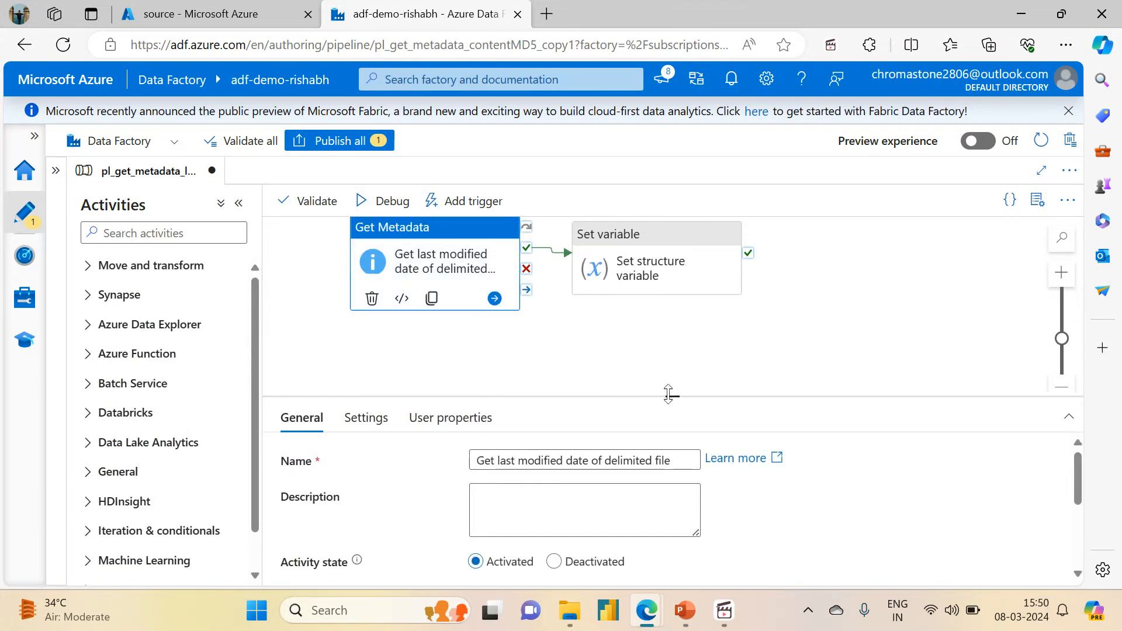
left_click_drag(668, 395, 672, 308)
left_click(366, 329)
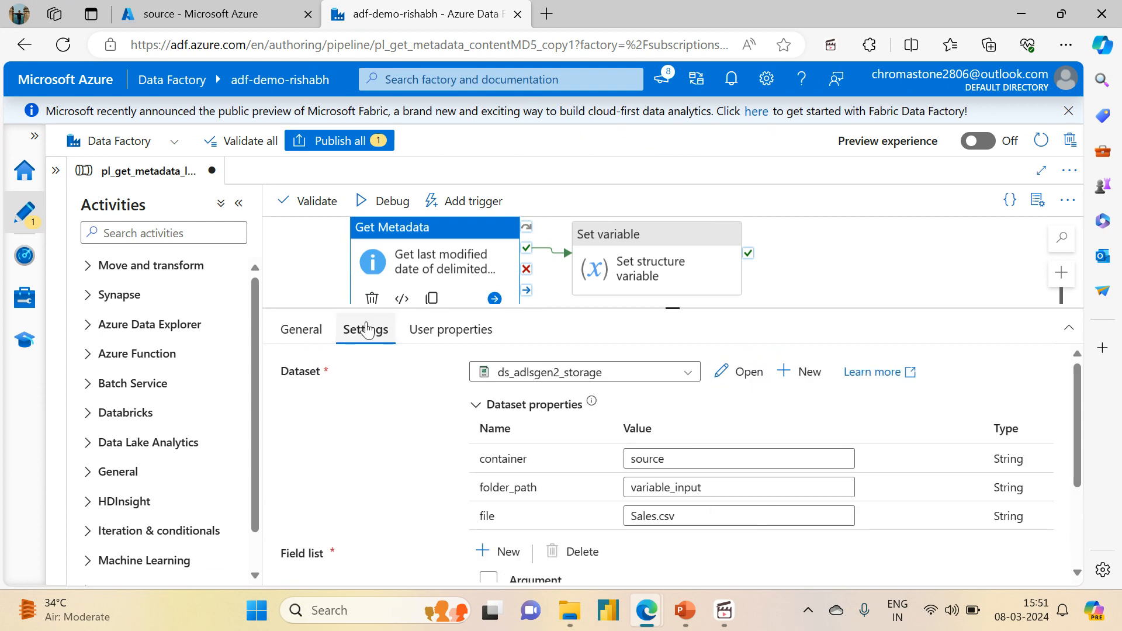
left_click_drag(1085, 455, 1088, 535)
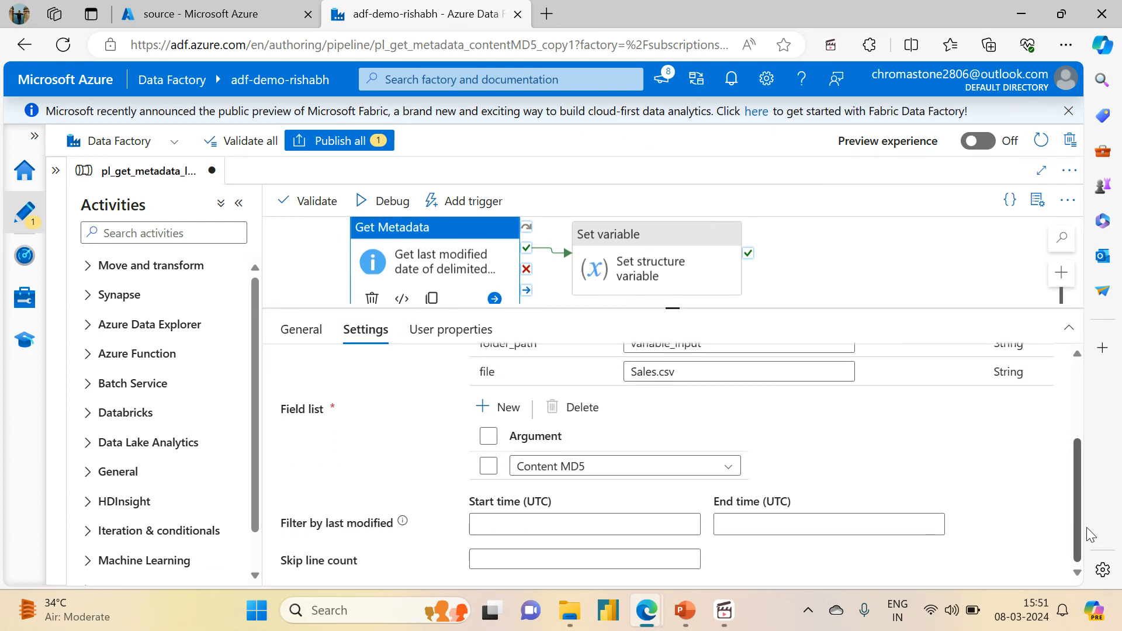
scroll(1088, 535, "up", 3)
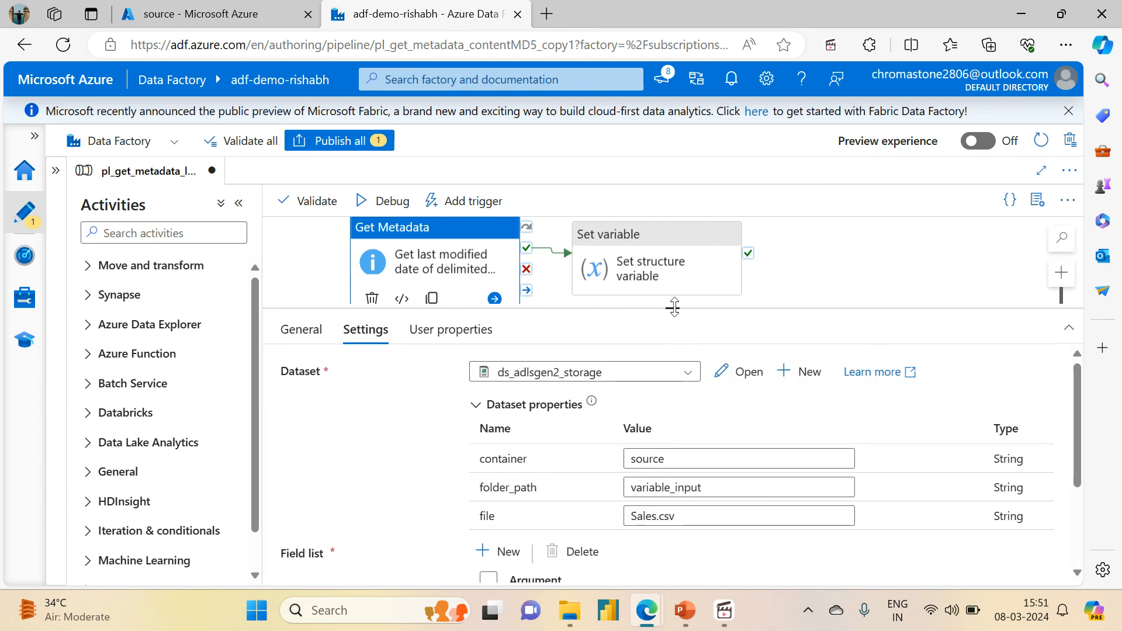
left_click_drag(673, 308, 667, 243)
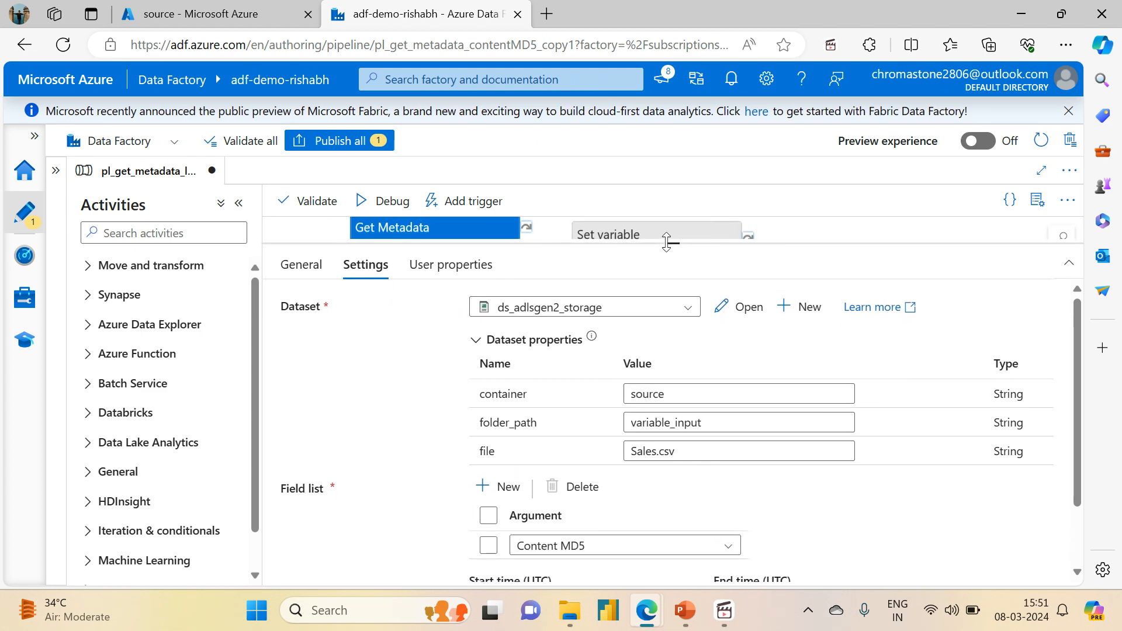
scroll(1075, 350, "down", 3)
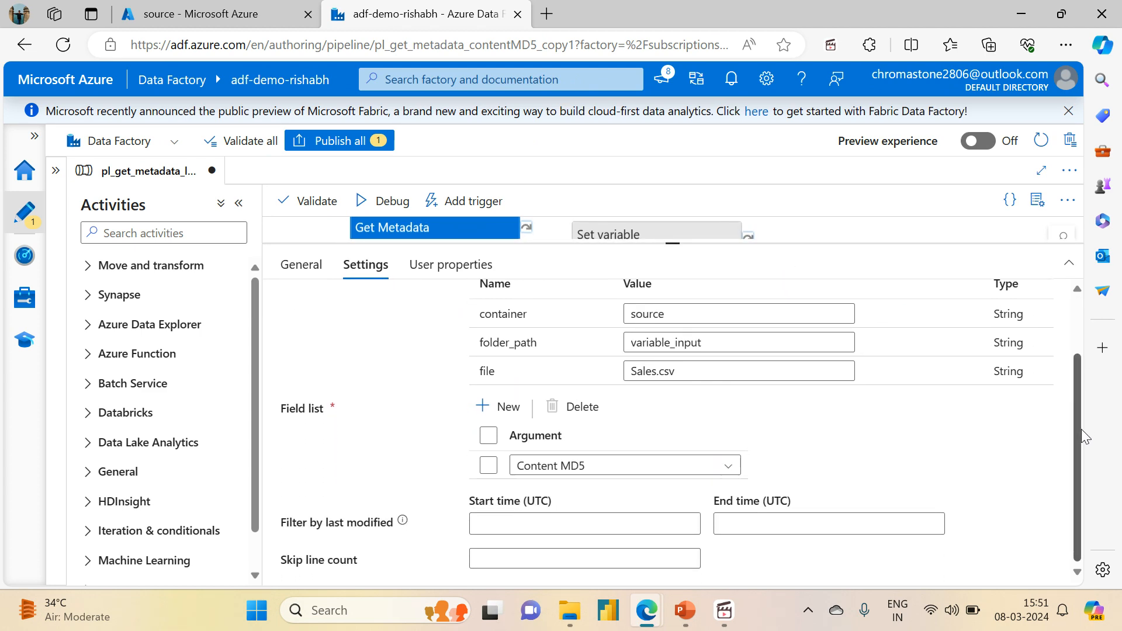
- Change the Get Metadata activity's field list argument from Content MD5 to Last modified
left_click(660, 474)
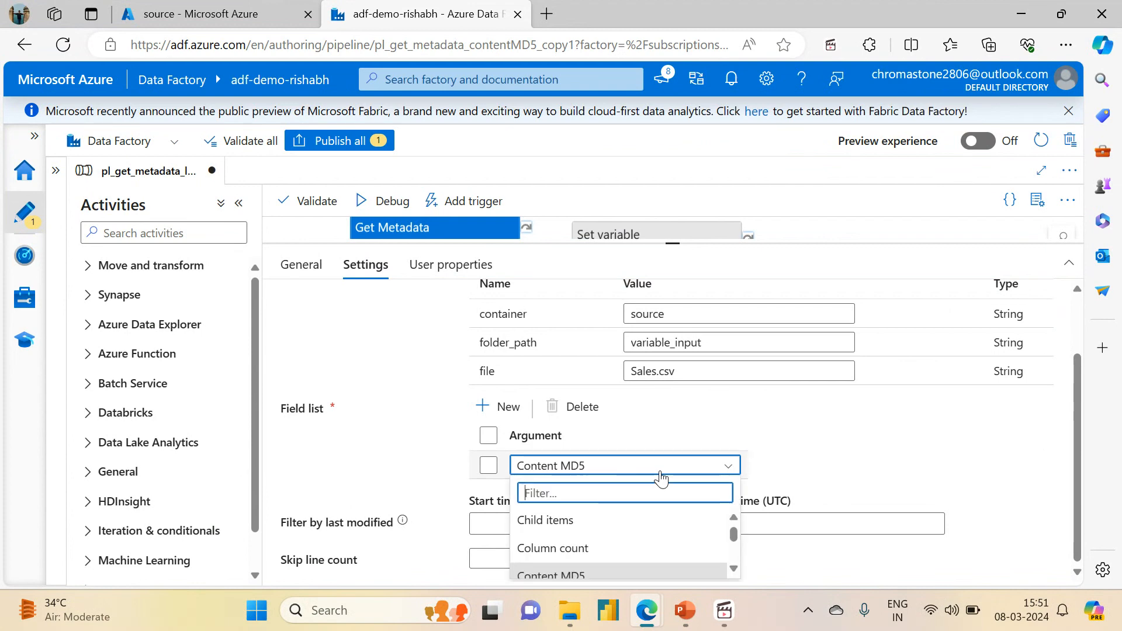
left_click(736, 569)
left_click(736, 570)
left_click(736, 570)
left_click(736, 569)
left_click(736, 570)
left_click(736, 569)
left_click(737, 569)
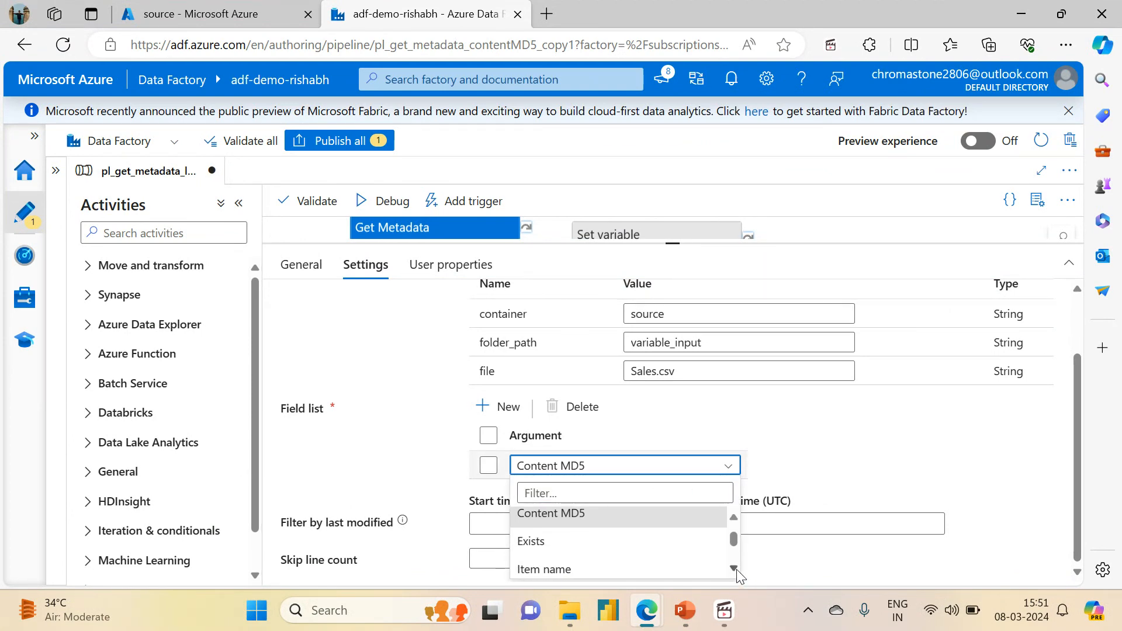
left_click(736, 569)
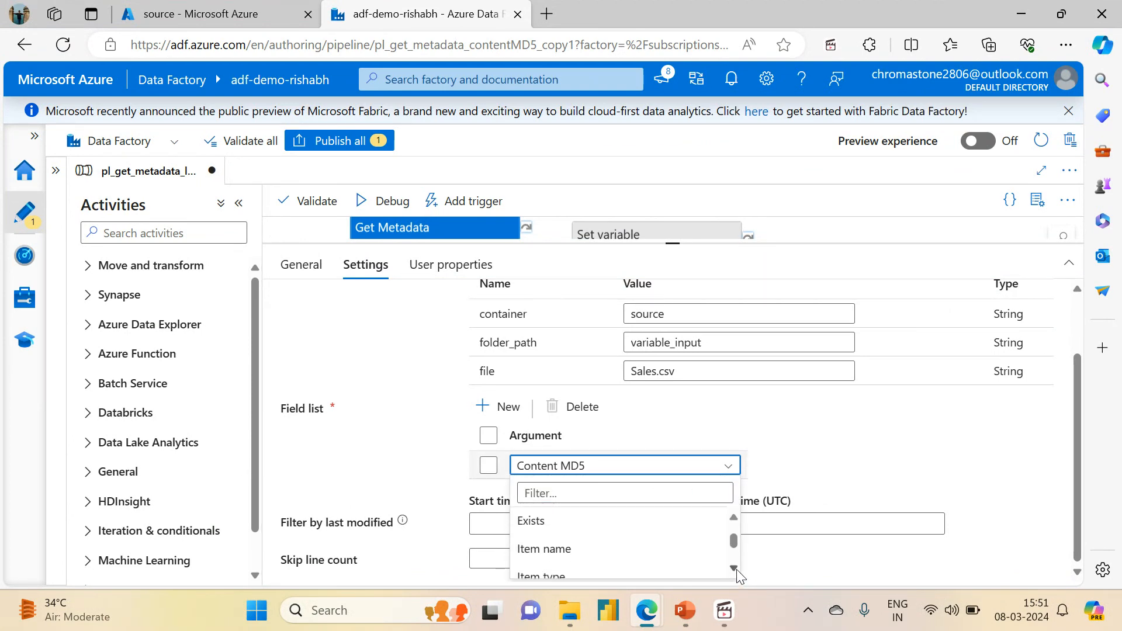
left_click(734, 512)
left_click(734, 513)
left_click(734, 513)
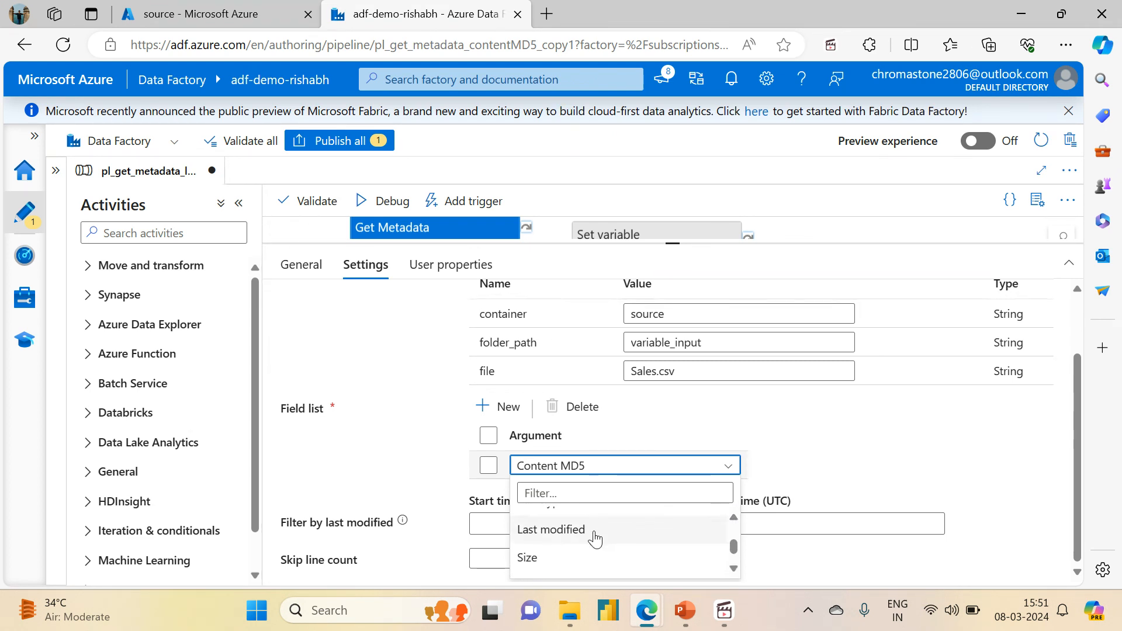
left_click(572, 529)
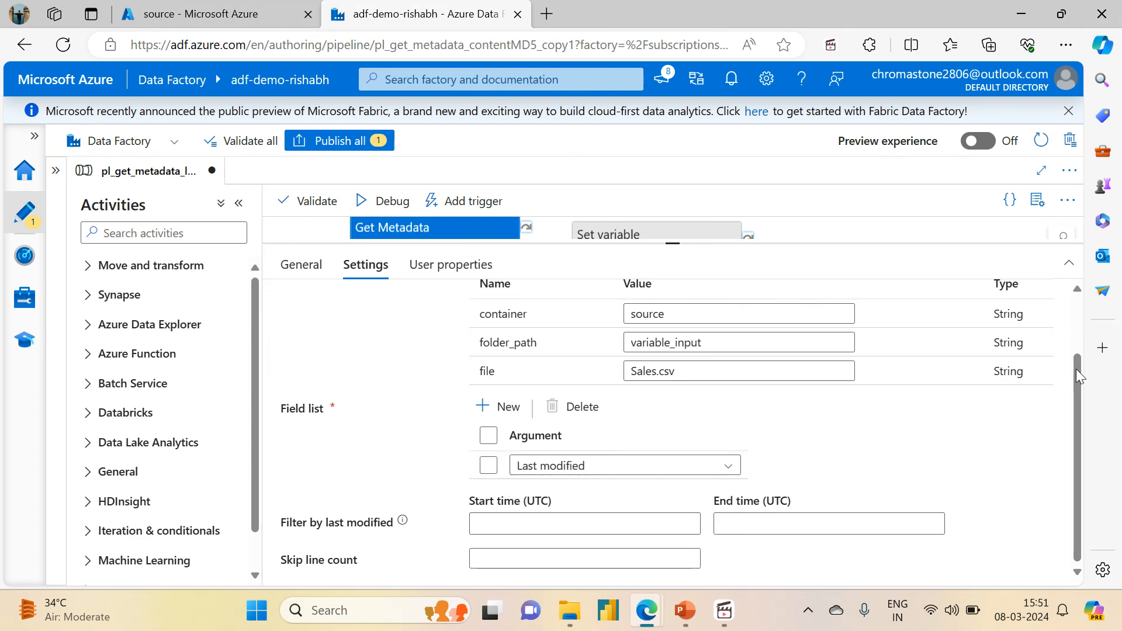
- Replace the Set variable activity's value expression with the lastModified output of the Get last modified date of delimited file activity
left_click_drag(1074, 397, 1064, 343)
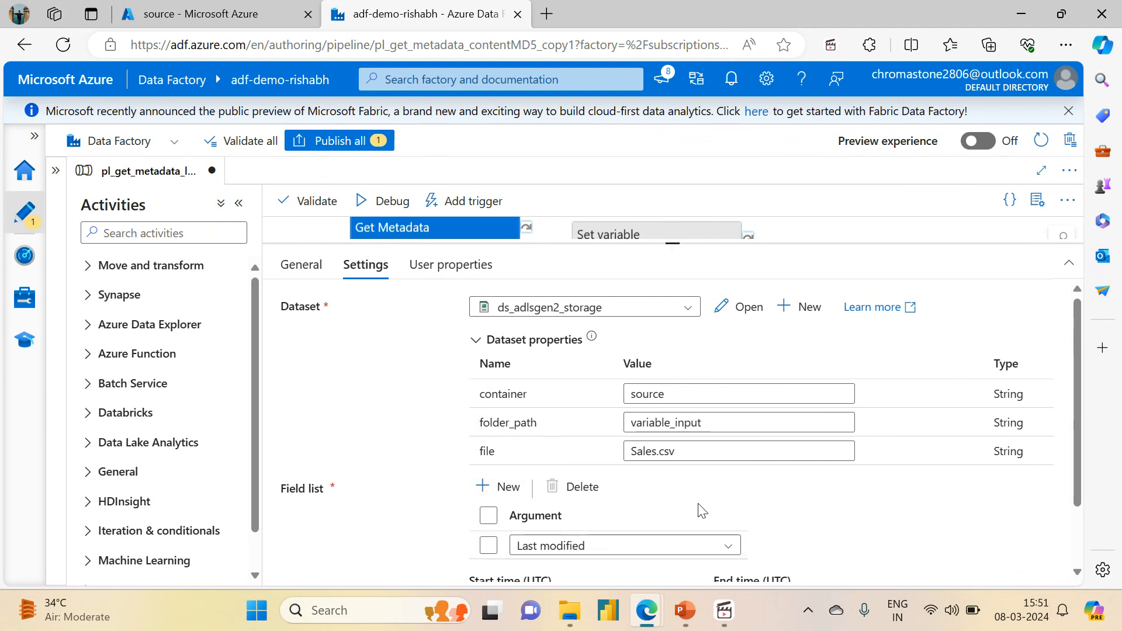
left_click(613, 233)
left_click(407, 232)
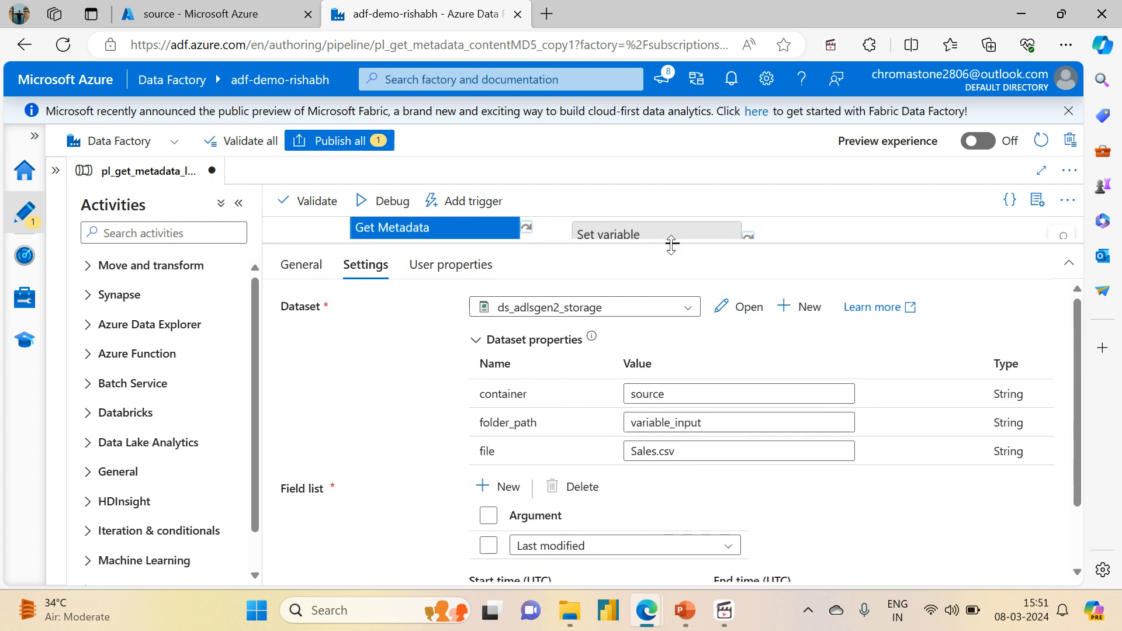
left_click_drag(673, 288, 671, 331)
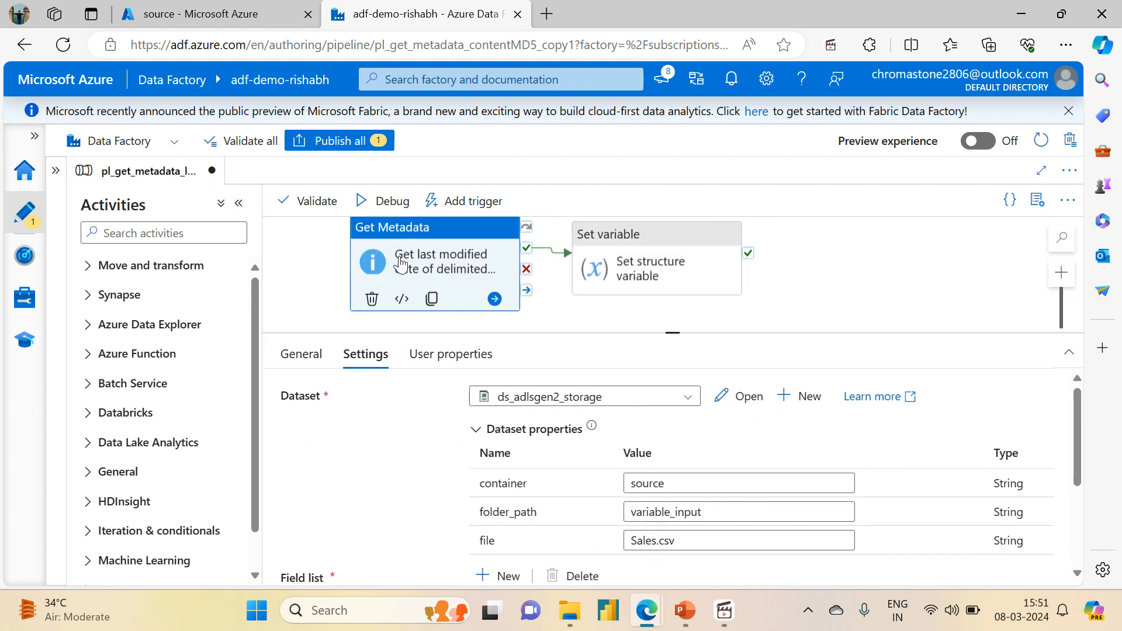
left_click(599, 234)
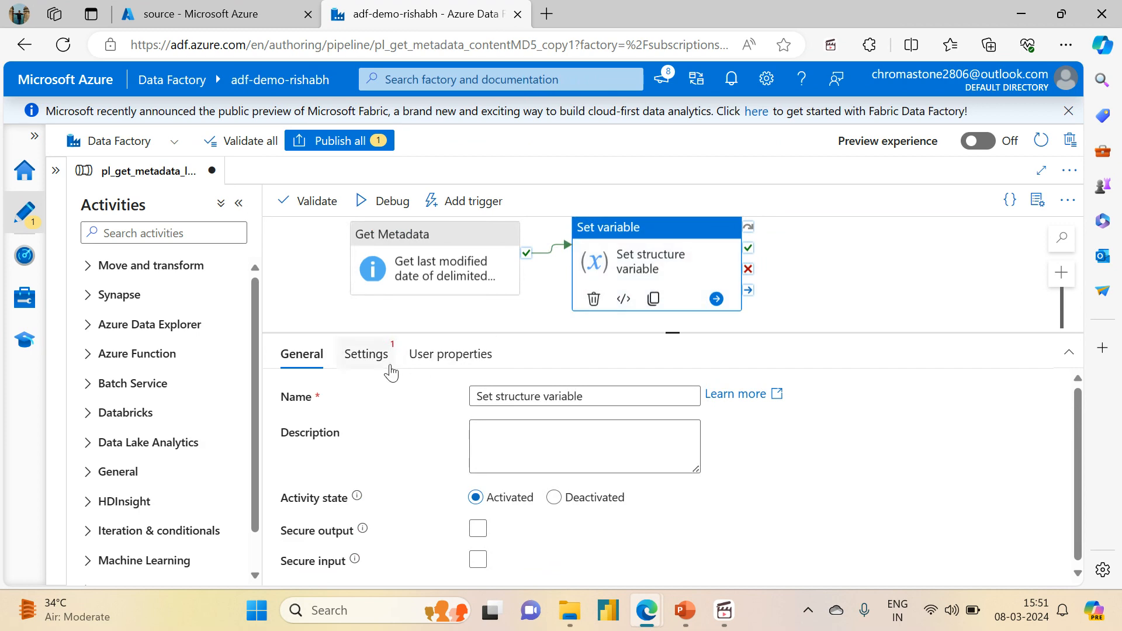
left_click(366, 356)
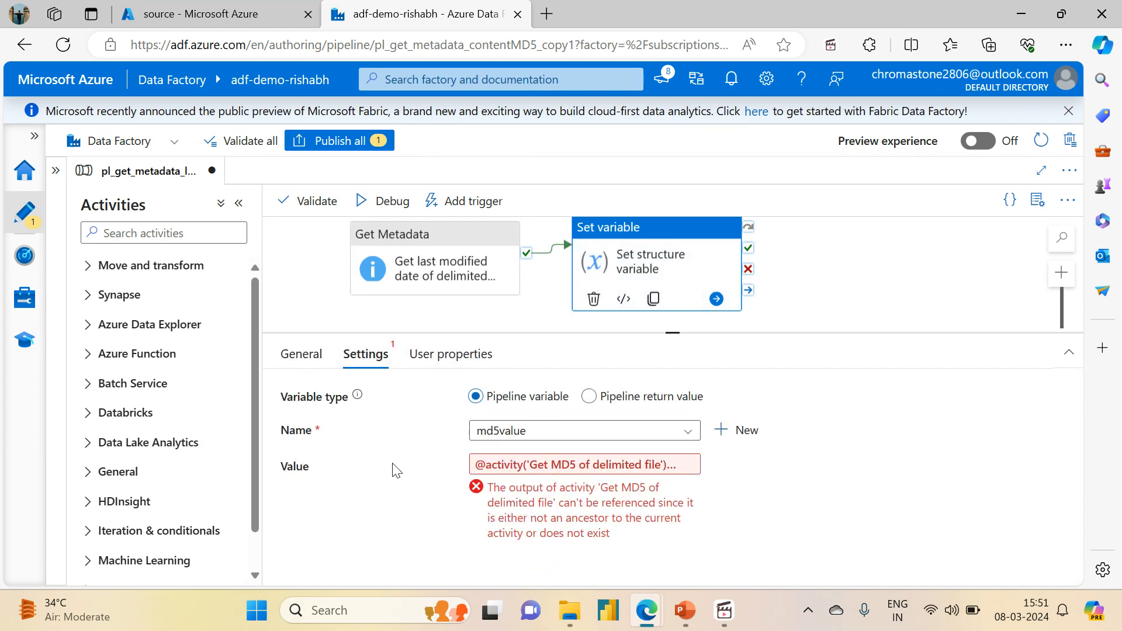
left_click(555, 464)
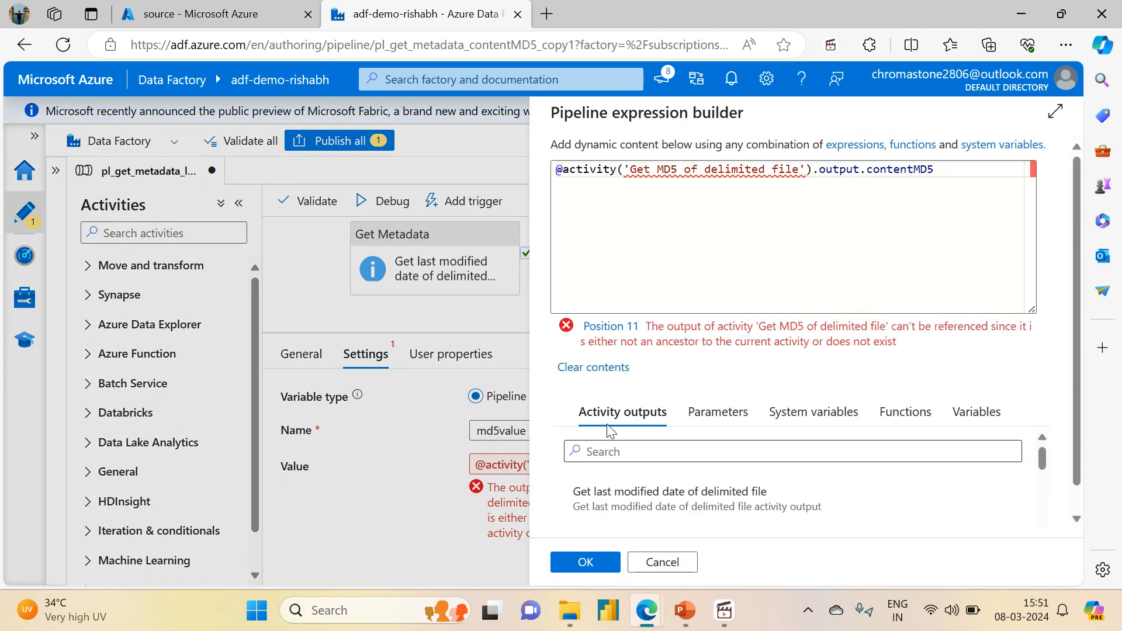
left_click_drag(947, 174, 491, 175)
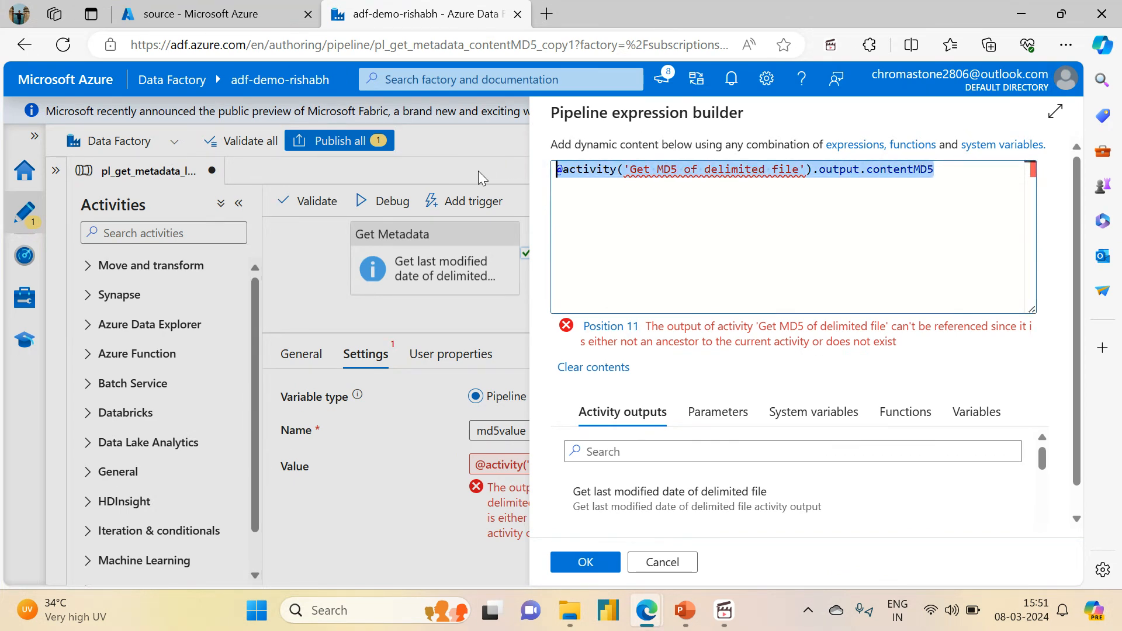
key("BackSpace")
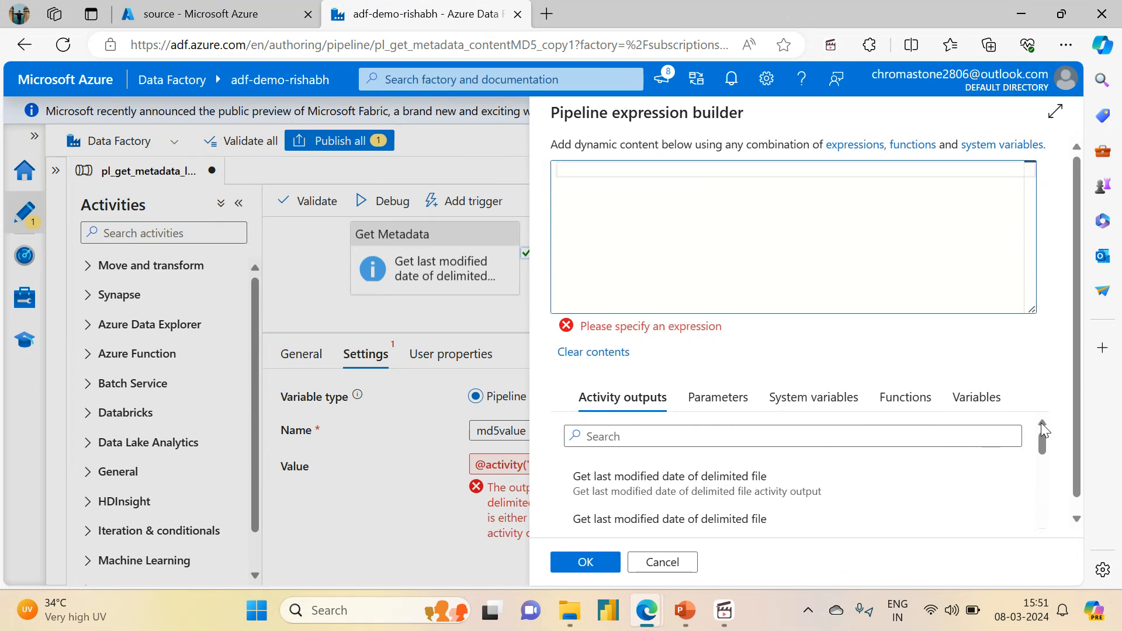
left_click_drag(1044, 447, 1043, 513)
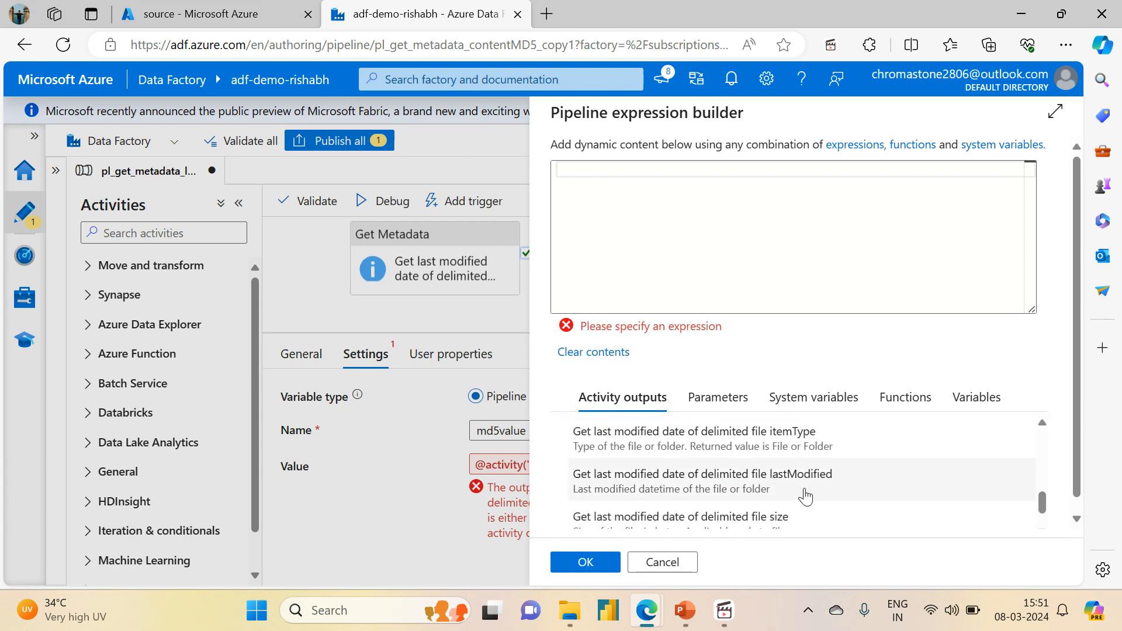
left_click(767, 494)
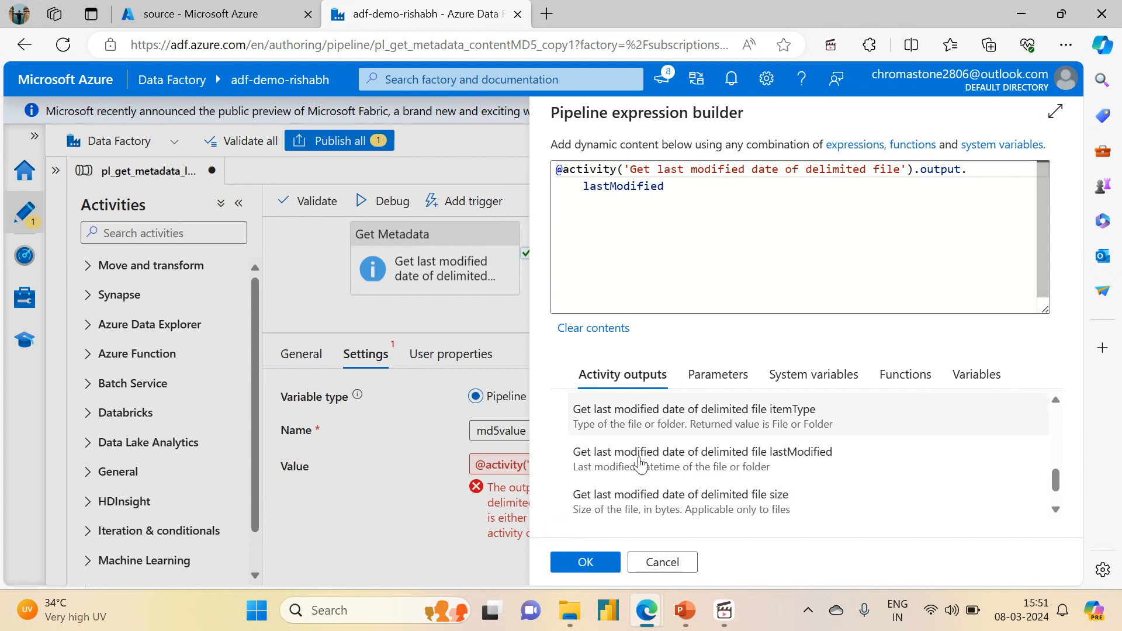
left_click(589, 560)
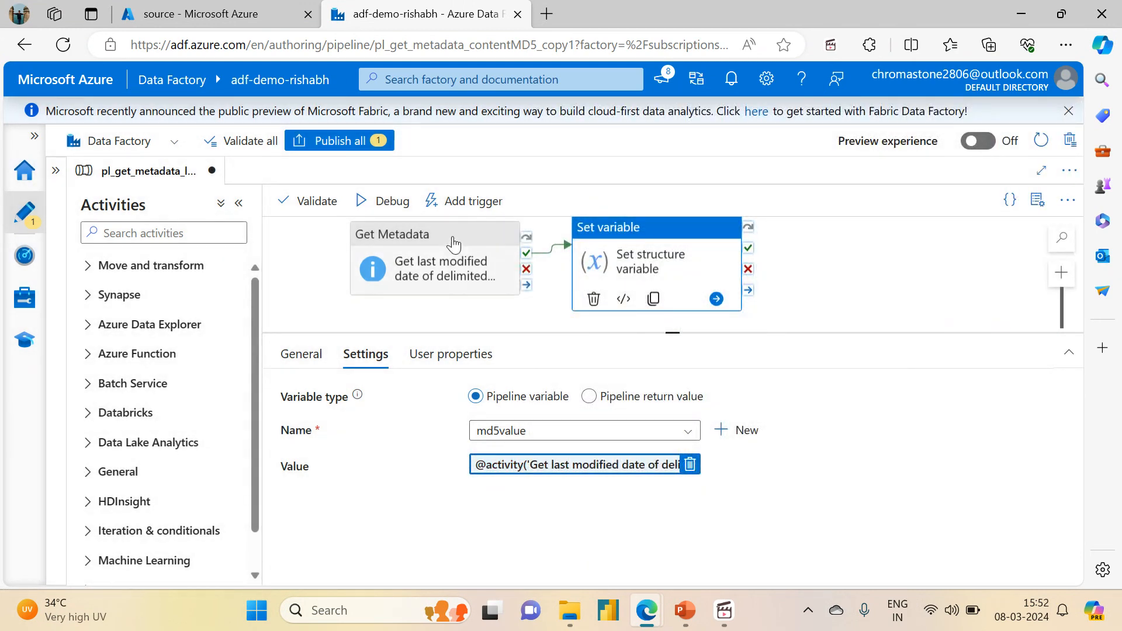
- Publish all pending changes
left_click(348, 143)
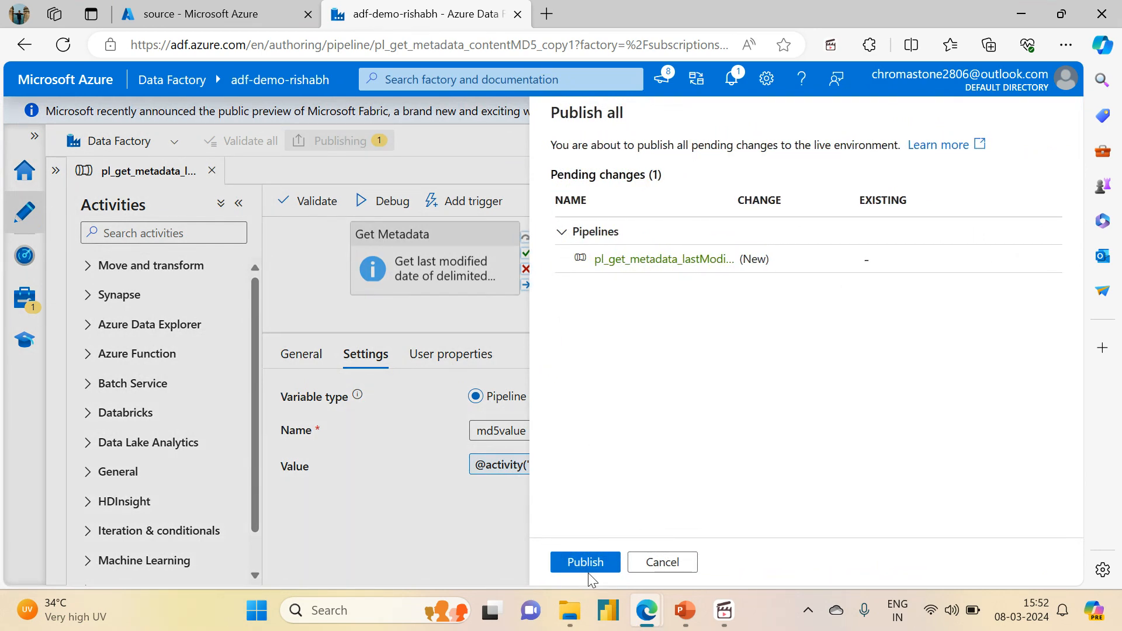
left_click(587, 570)
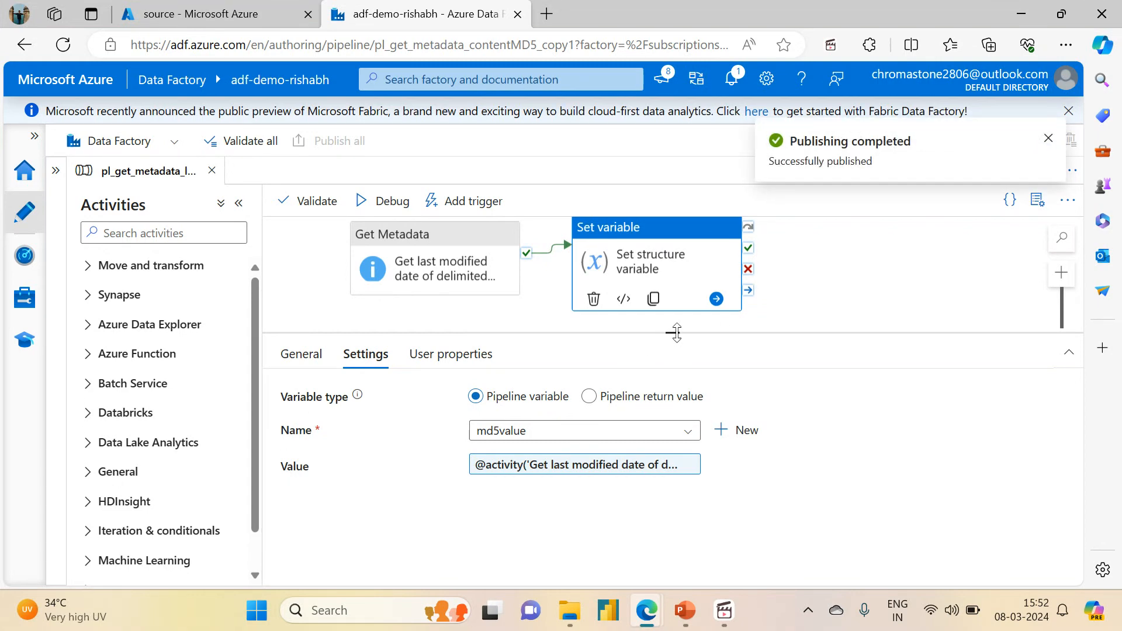
- Trigger the published pipeline now and open its pipeline run in monitoring
left_click_drag(676, 333, 672, 374)
left_click_drag(494, 328, 519, 359)
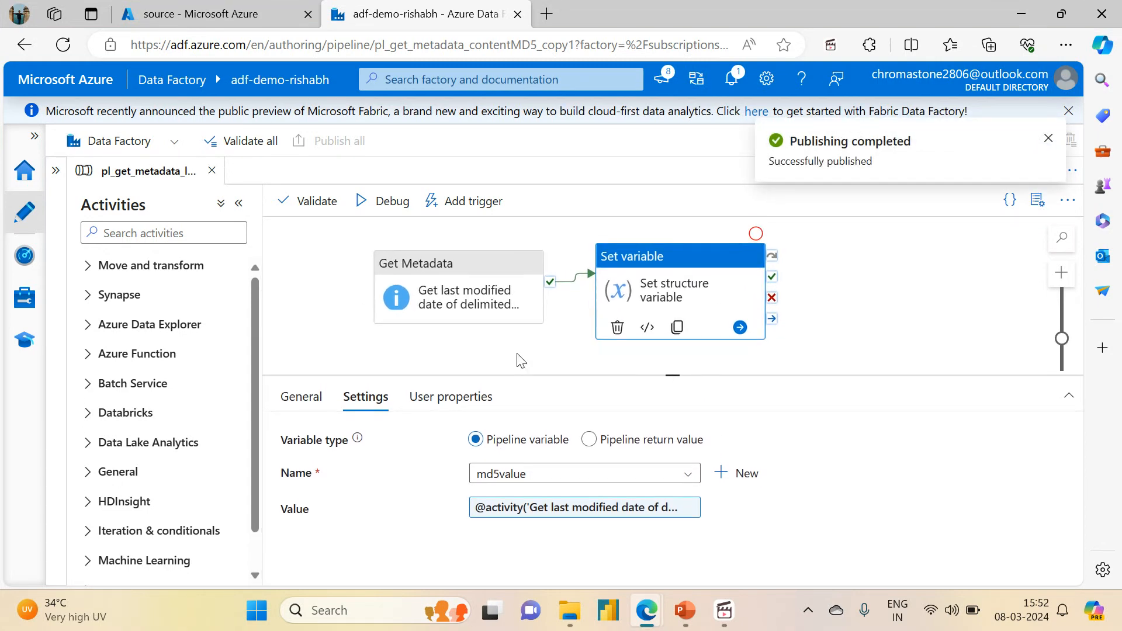
left_click(464, 201)
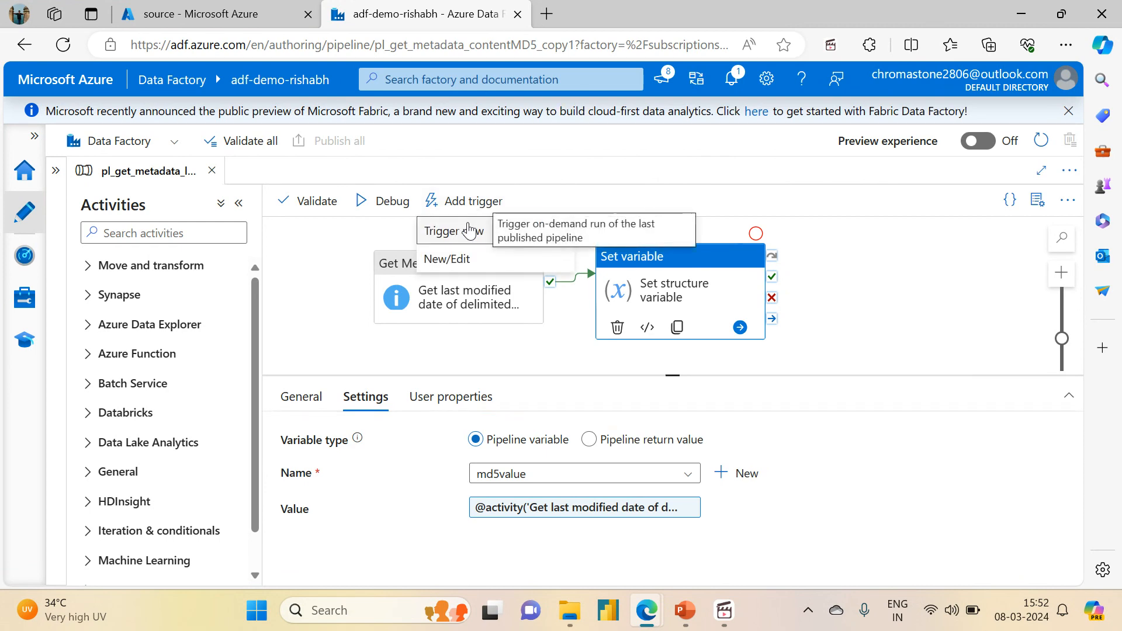
left_click(472, 229)
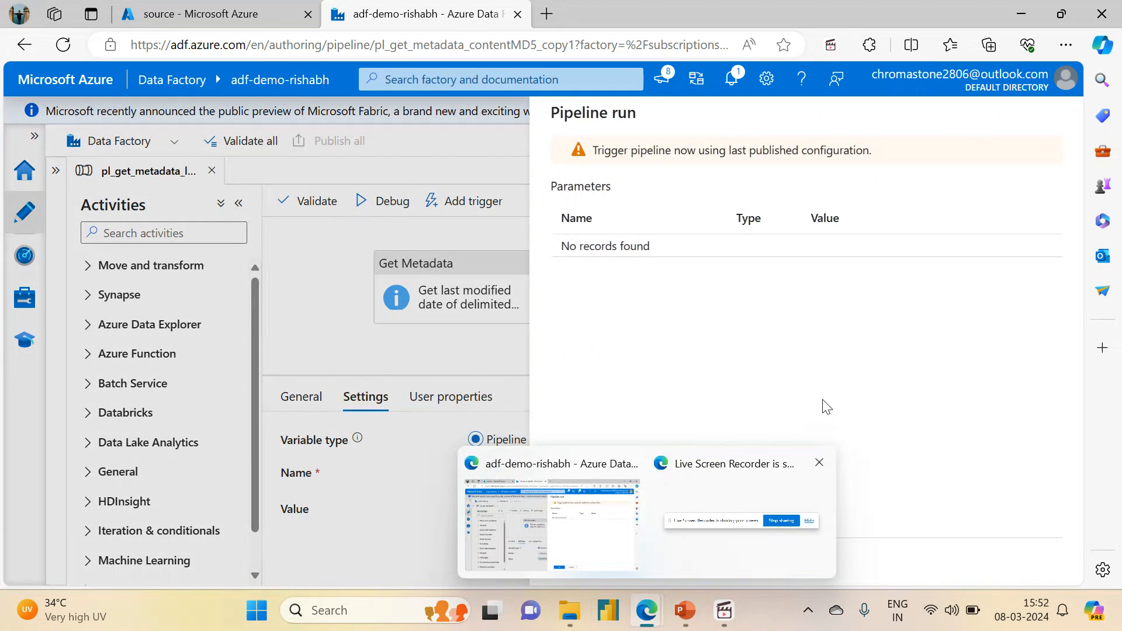
left_click(605, 560)
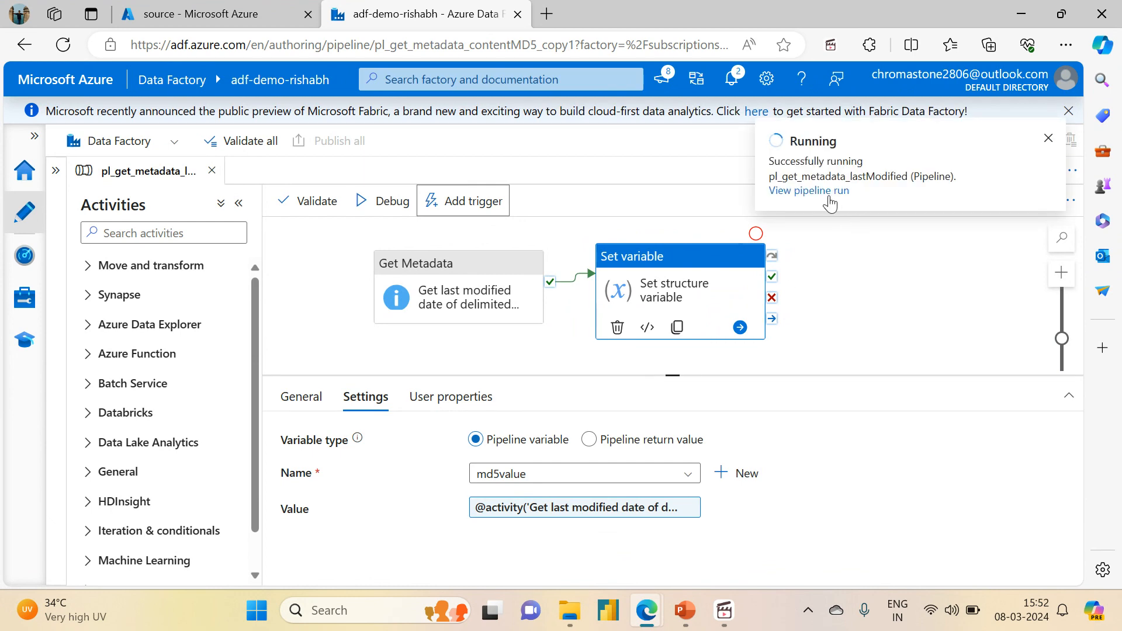
left_click(829, 192)
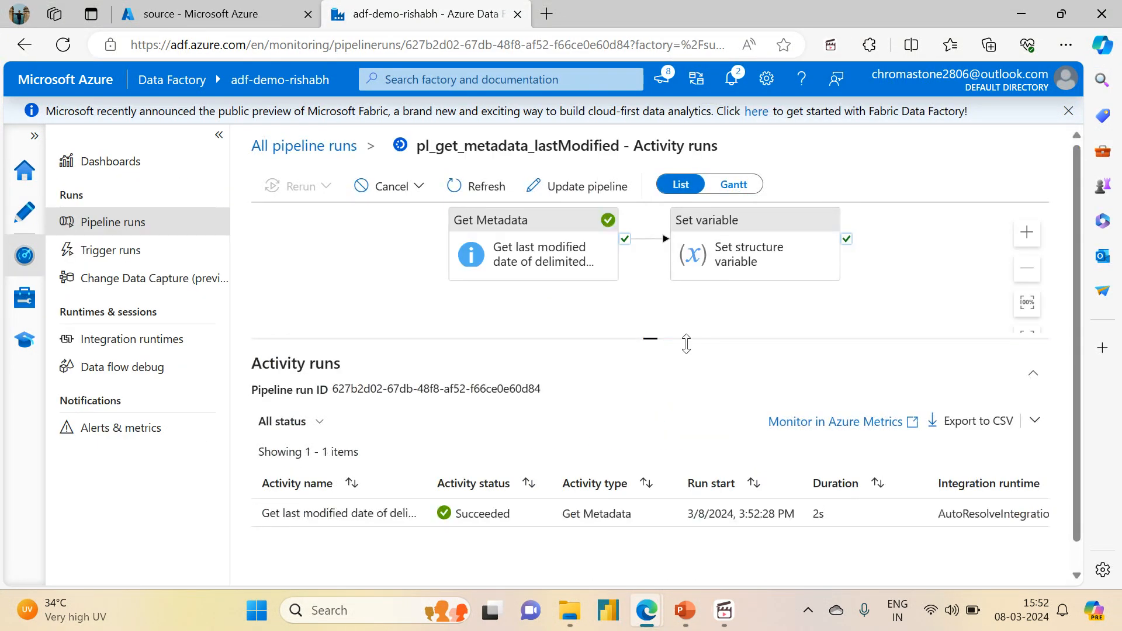
- Refresh the activity runs and open the output of the Set structure variable activity
left_click_drag(654, 349, 651, 285)
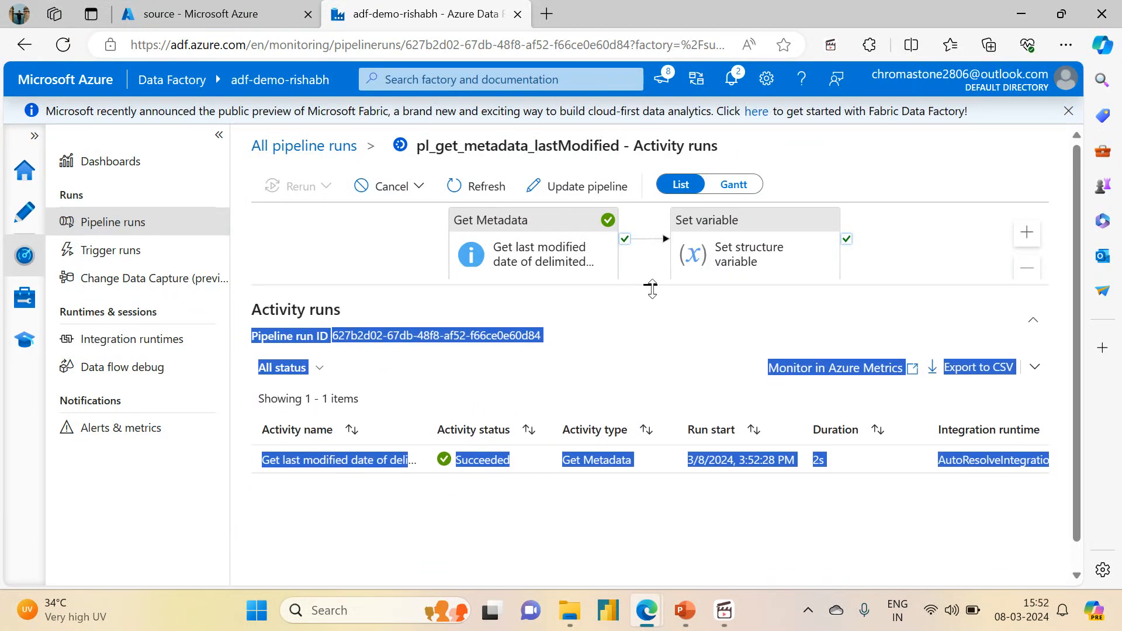
left_click(476, 186)
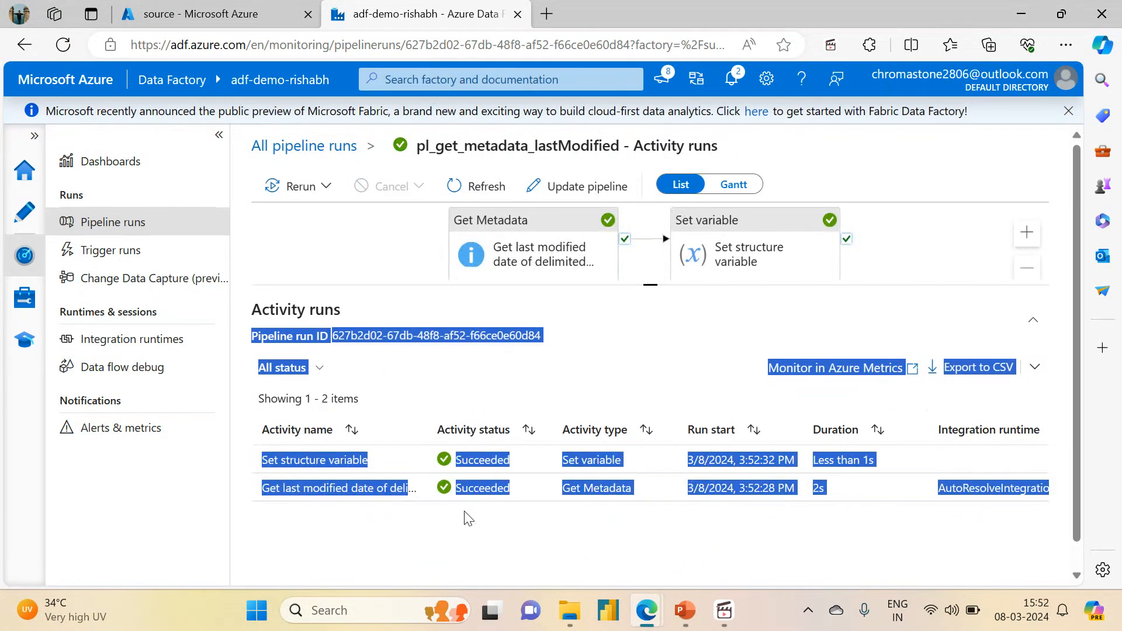
left_click(414, 522)
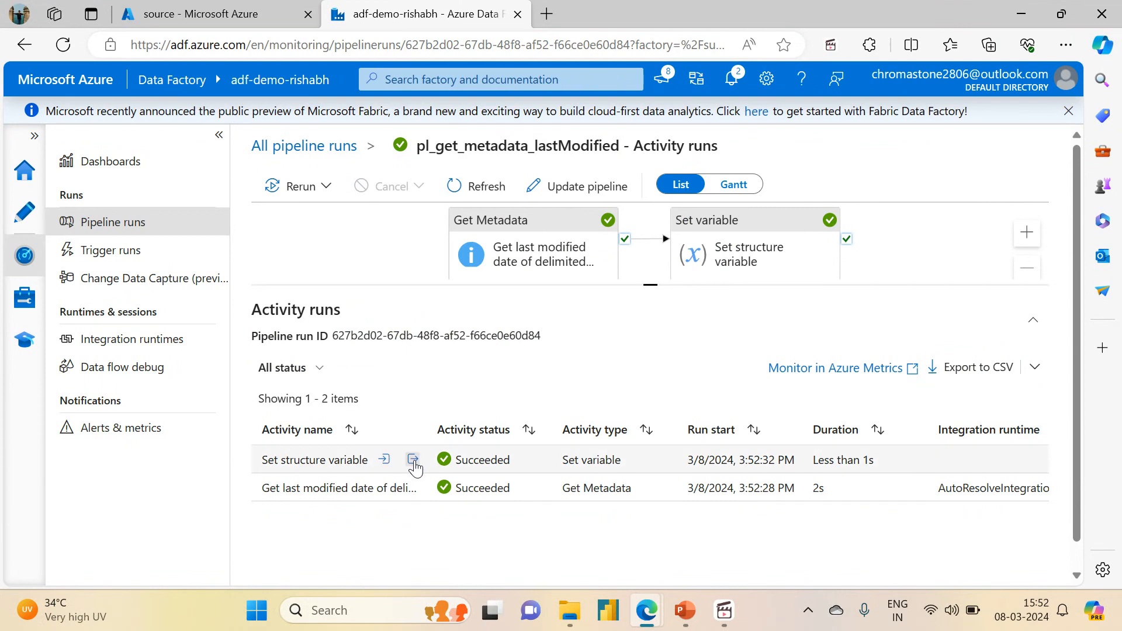
left_click(417, 461)
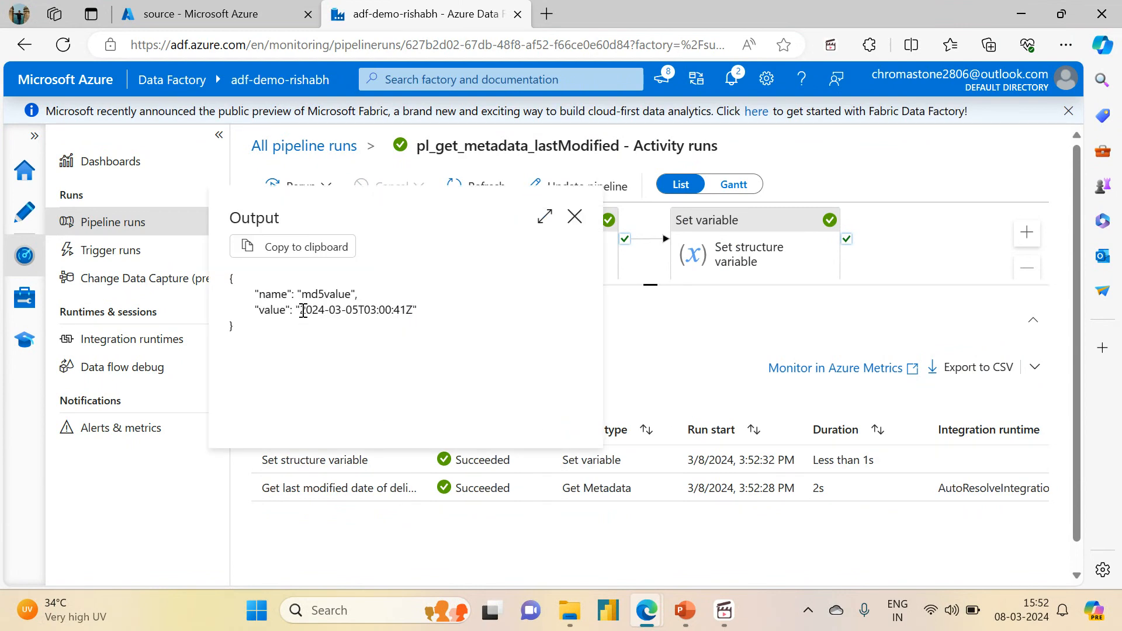
- Compare the output's value with the modified date of Sales.csv shown in the source container tab
left_click_drag(304, 310, 415, 315)
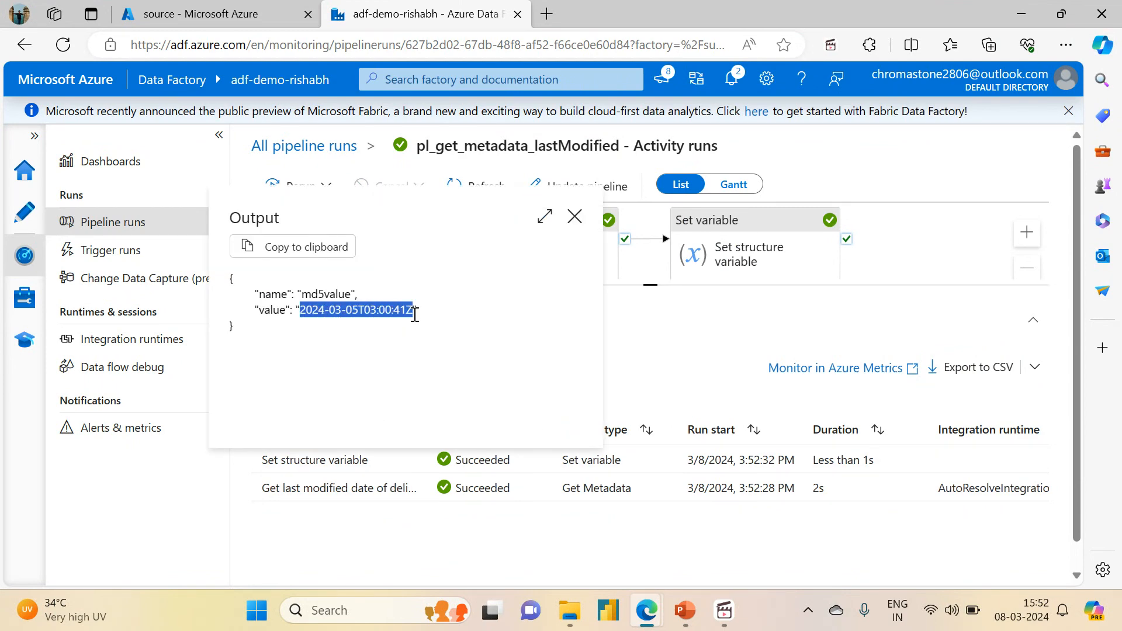
left_click(305, 288)
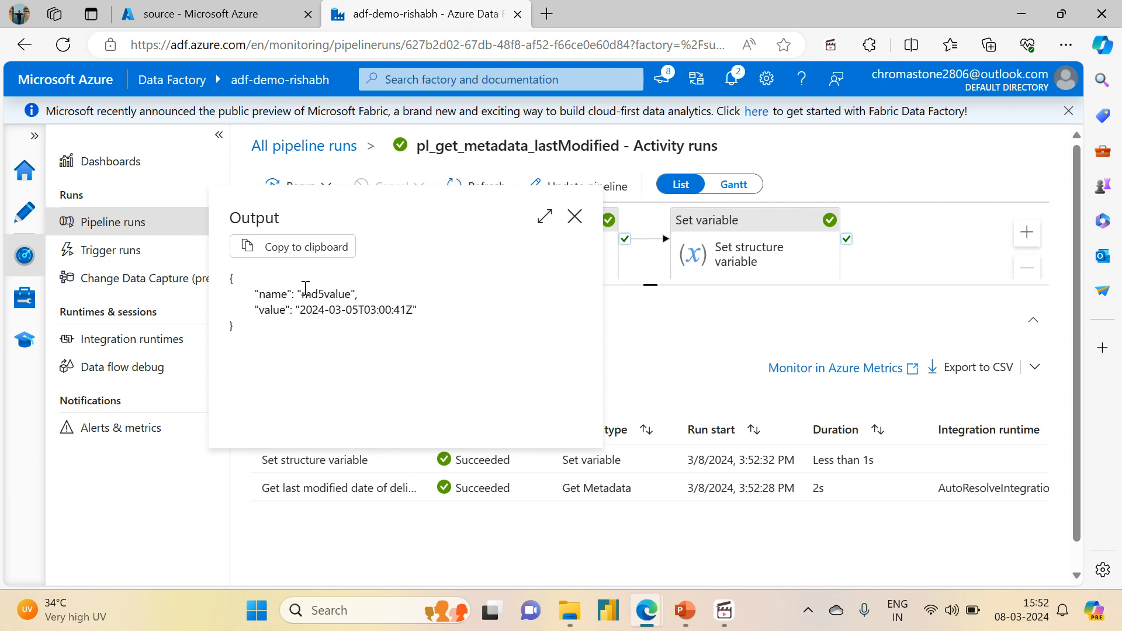
left_click_drag(304, 296, 331, 296)
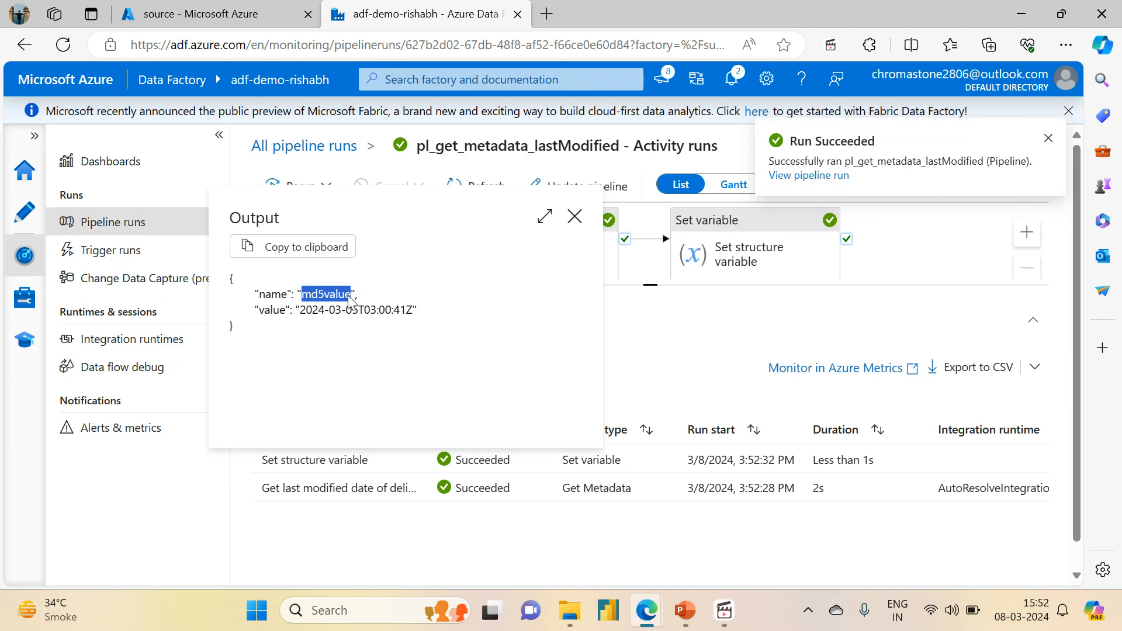
left_click_drag(350, 299, 413, 310)
left_click(302, 312)
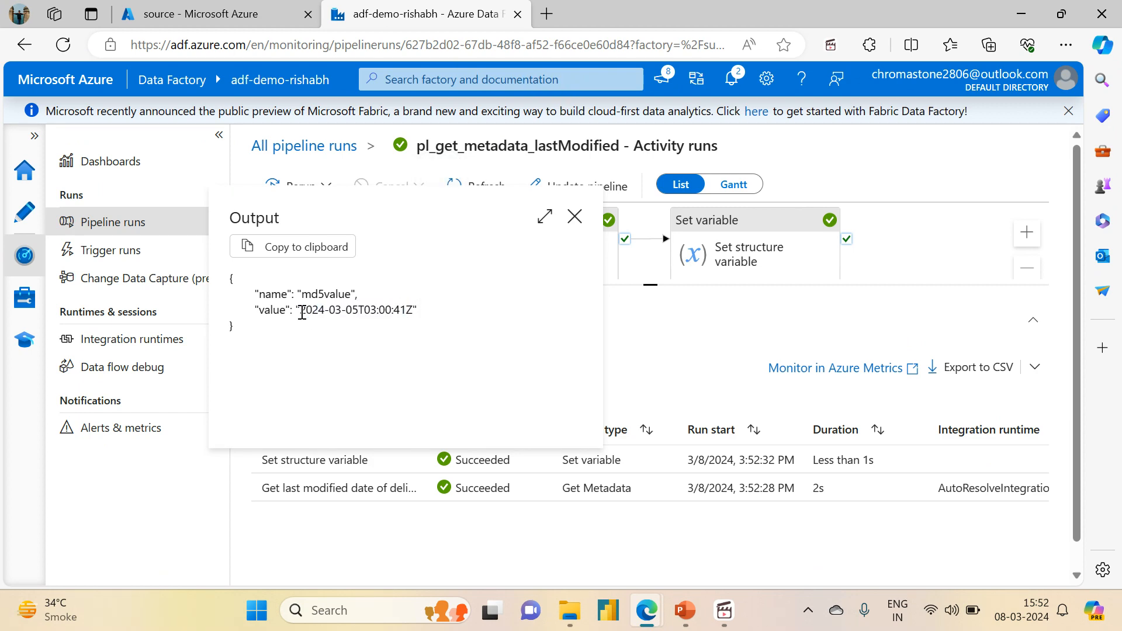
left_click_drag(301, 312, 416, 310)
left_click(205, 17)
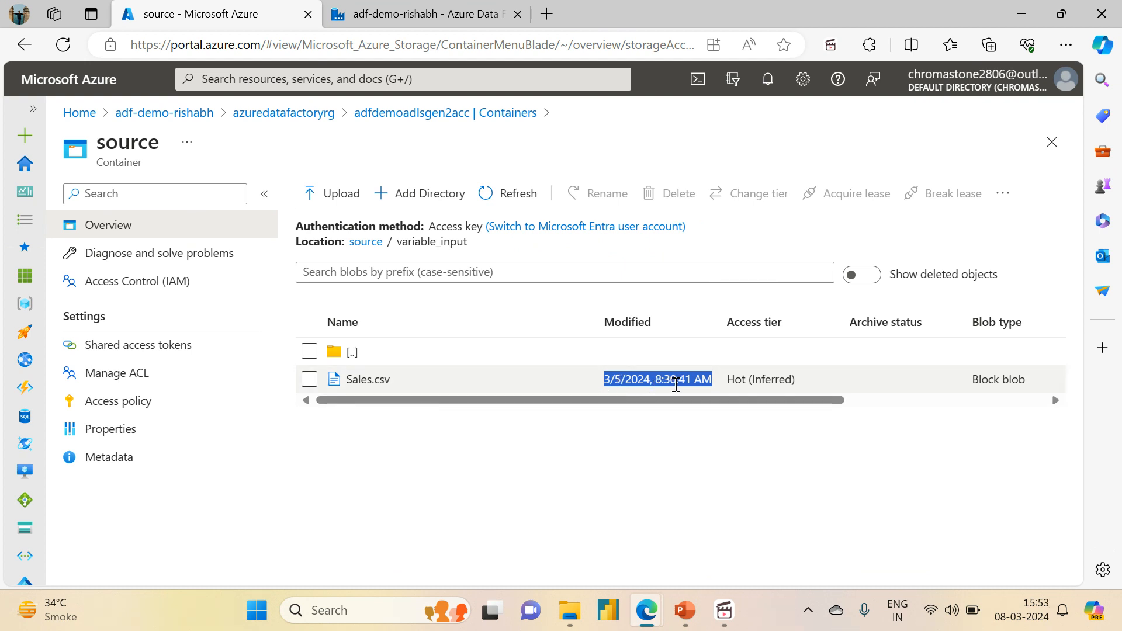
left_click(418, 8)
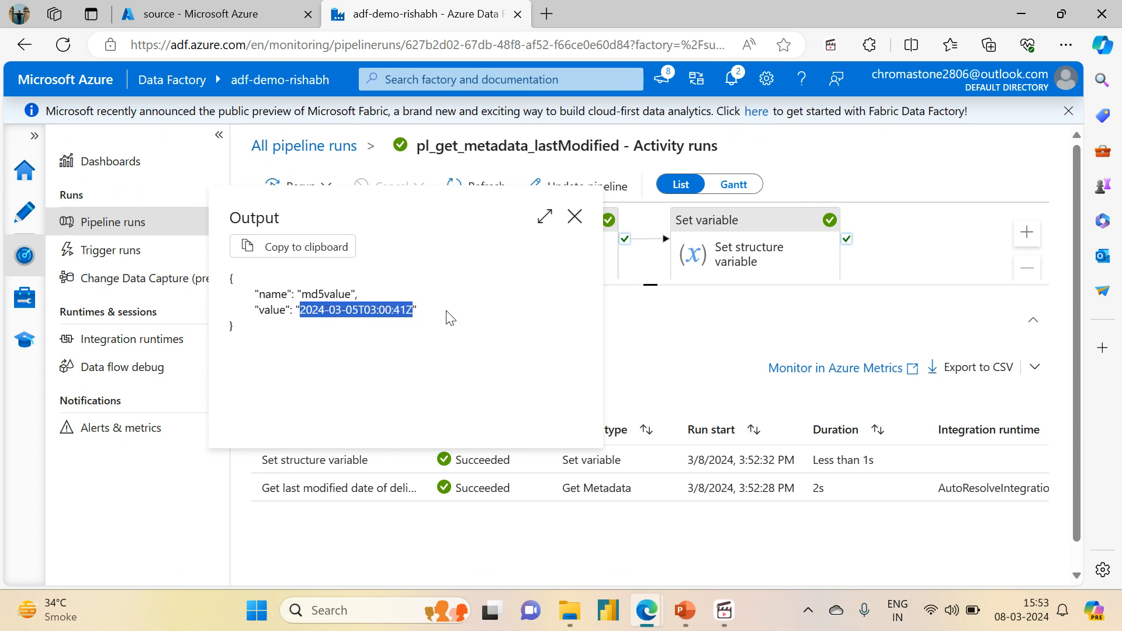
left_click(534, 324)
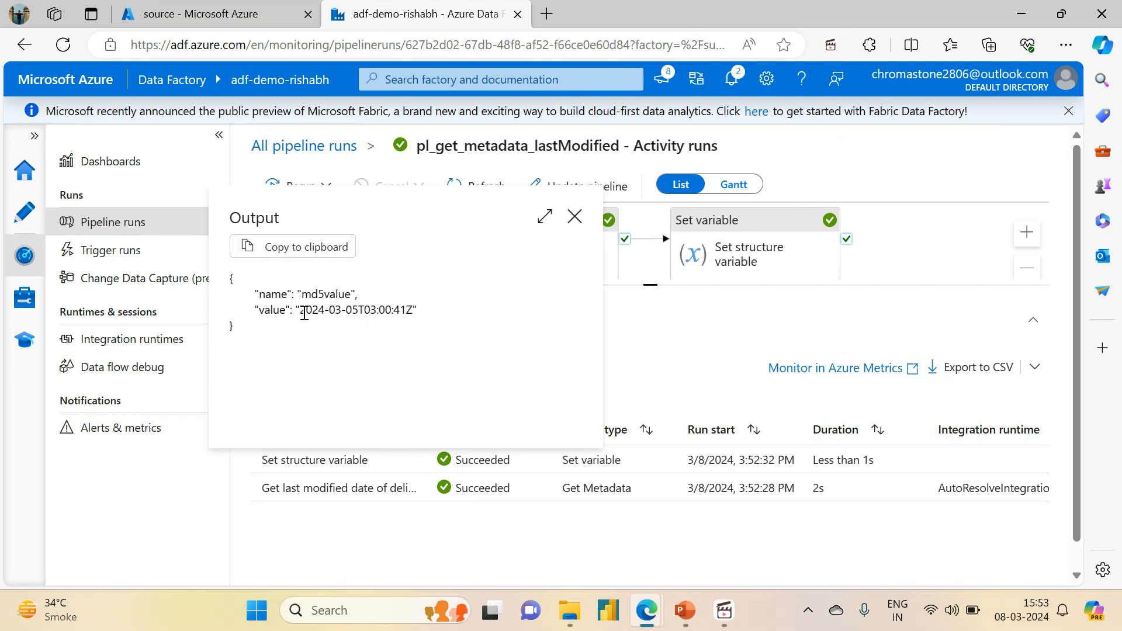
left_click_drag(305, 313, 399, 311)
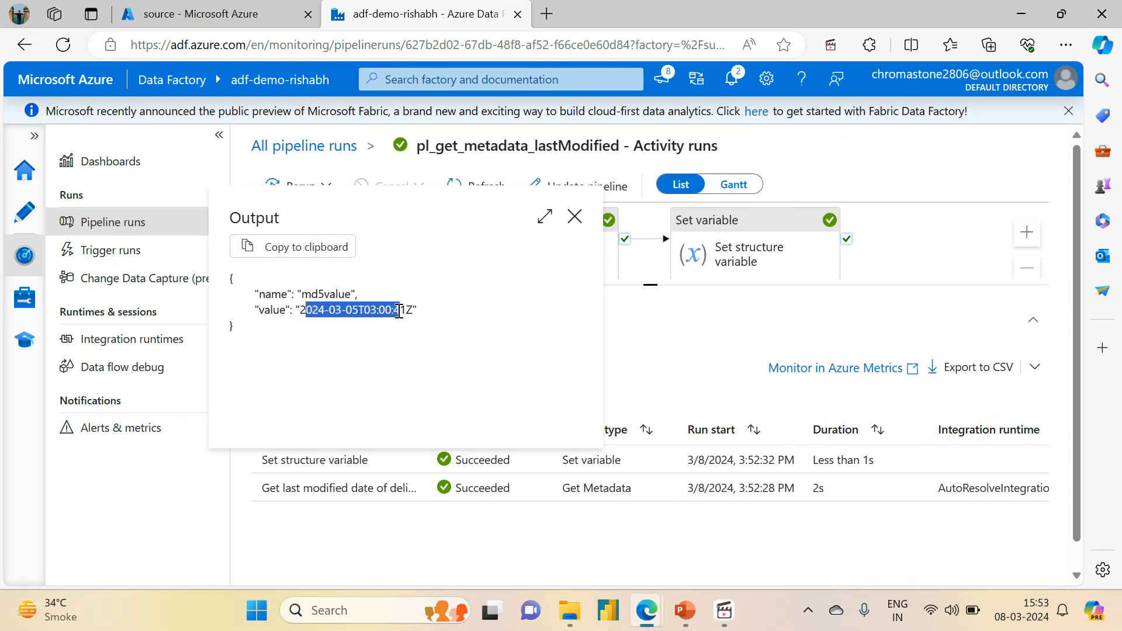
left_click(374, 326)
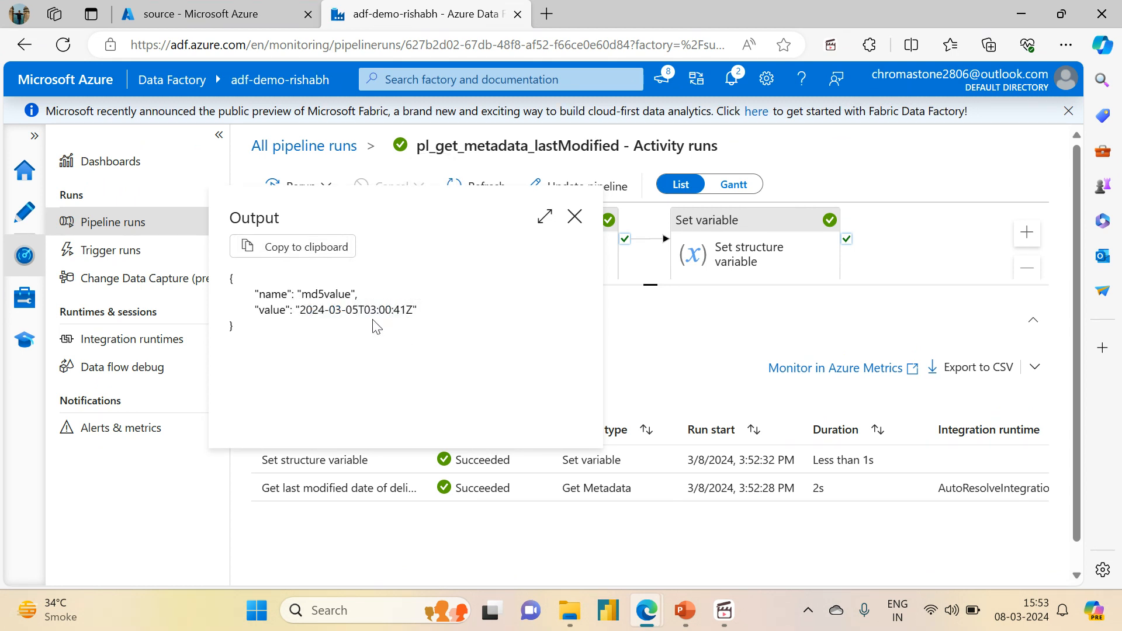
- Search the web in a new tab for the last modified property of Get Metadata
left_click(546, 14)
type("last moff")
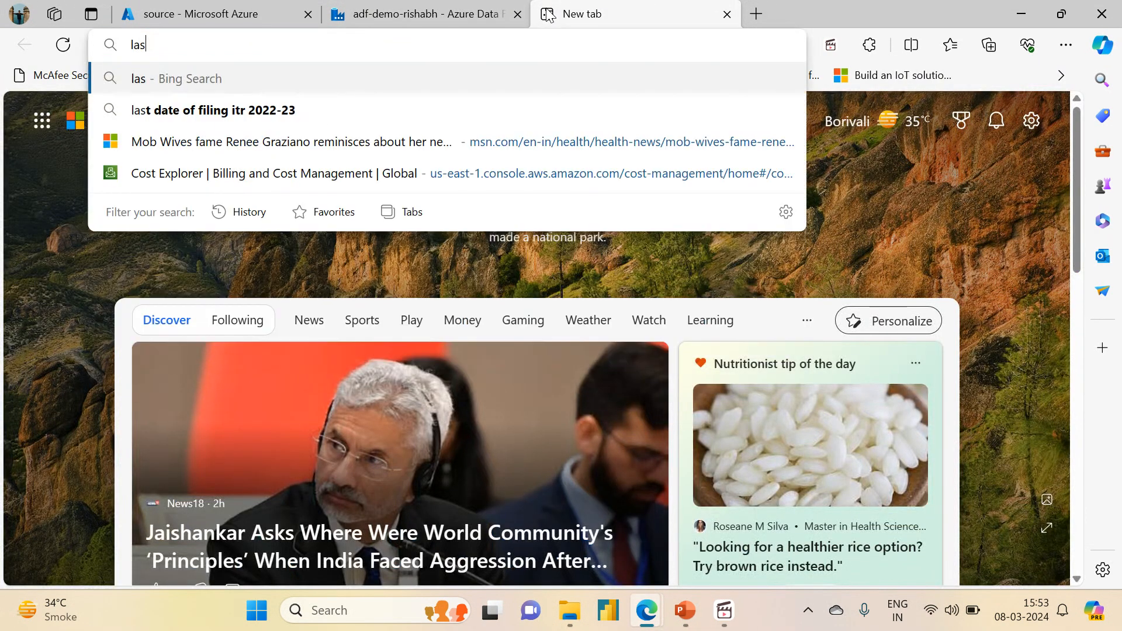
key("BackSpace")
key("BackSpace")
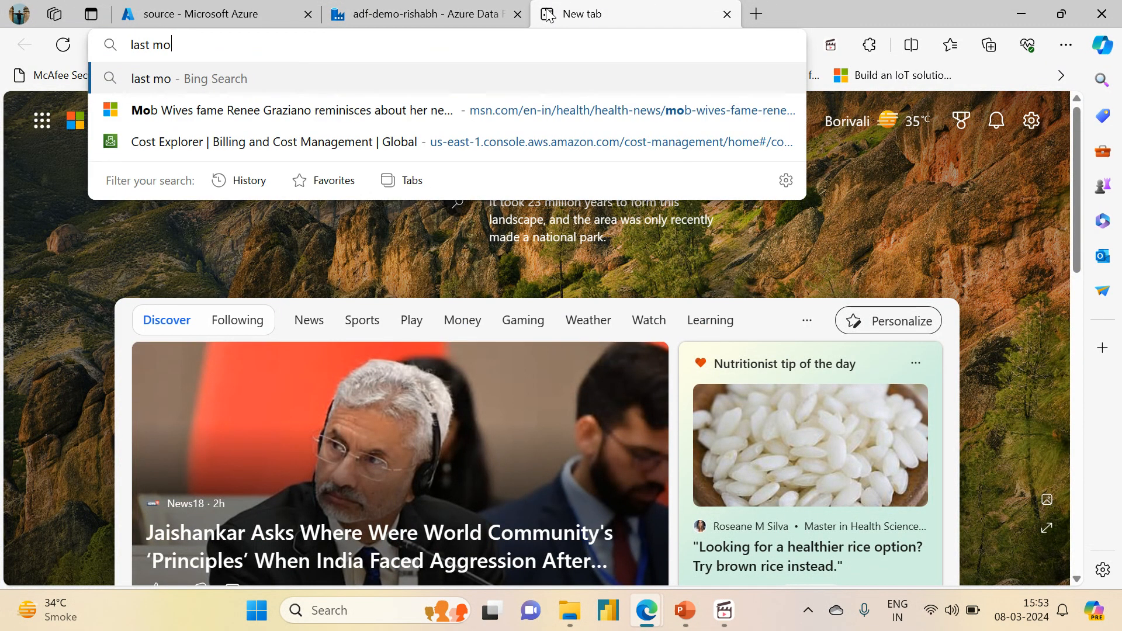
type("dified date")
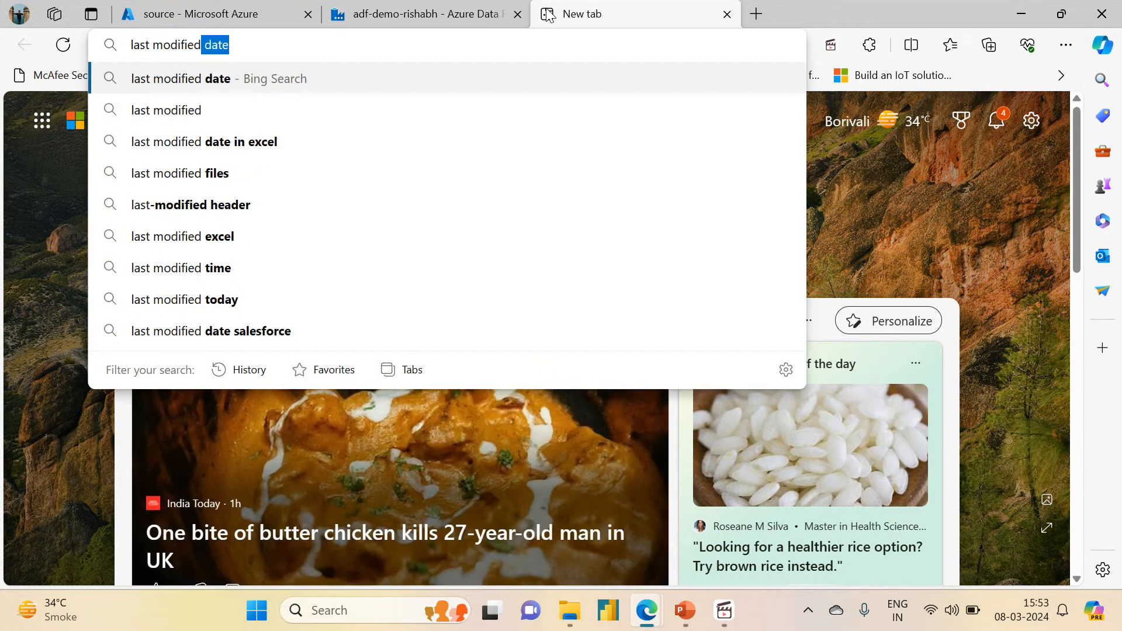
key("BackSpace")
key("BackSpace")
key("BackSpace")
key("BackSpace")
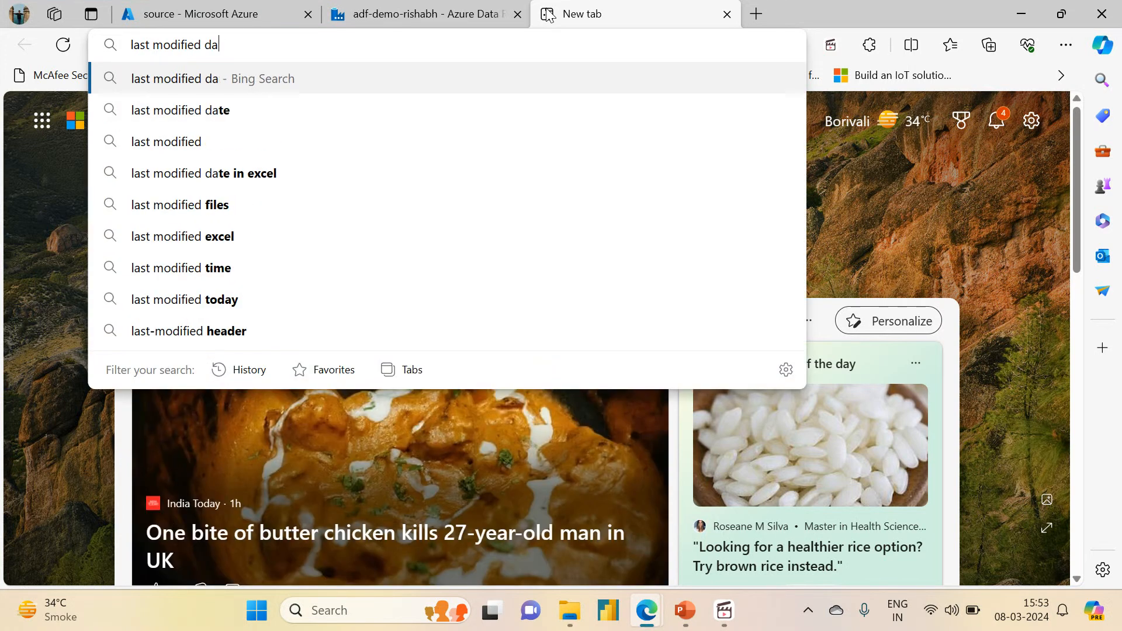
type("property g")
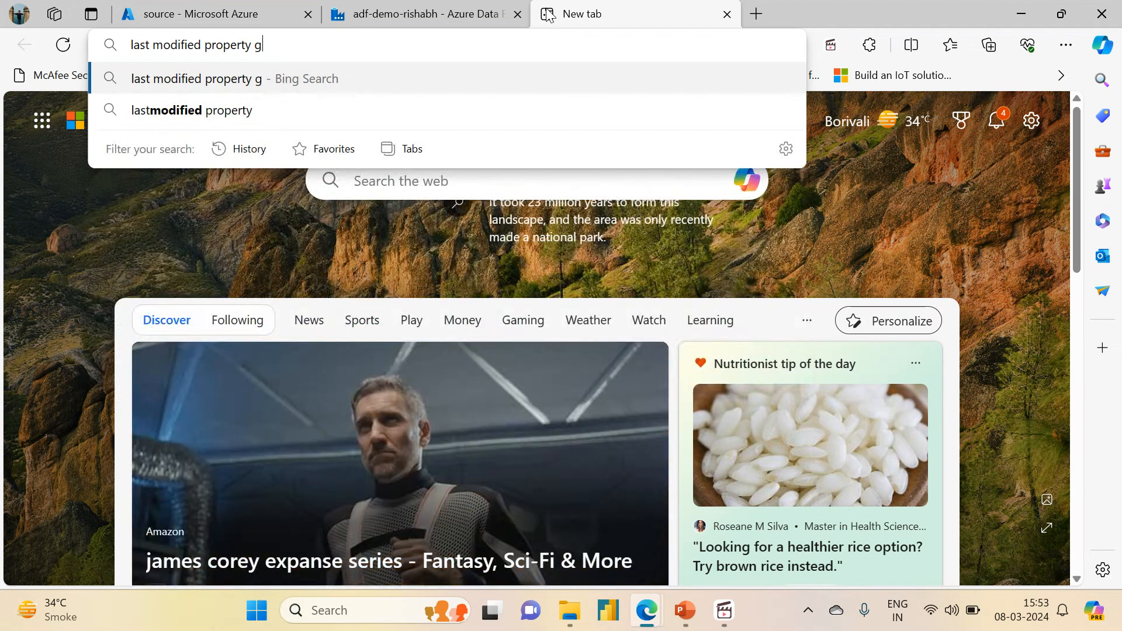
key("BackSpace")
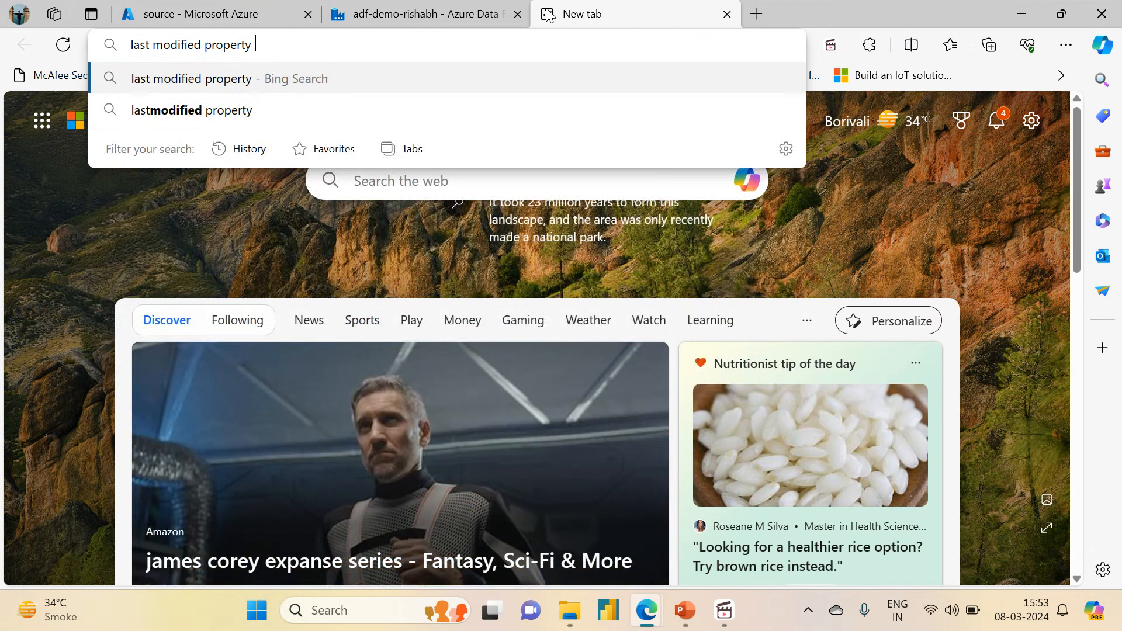
type("og getm")
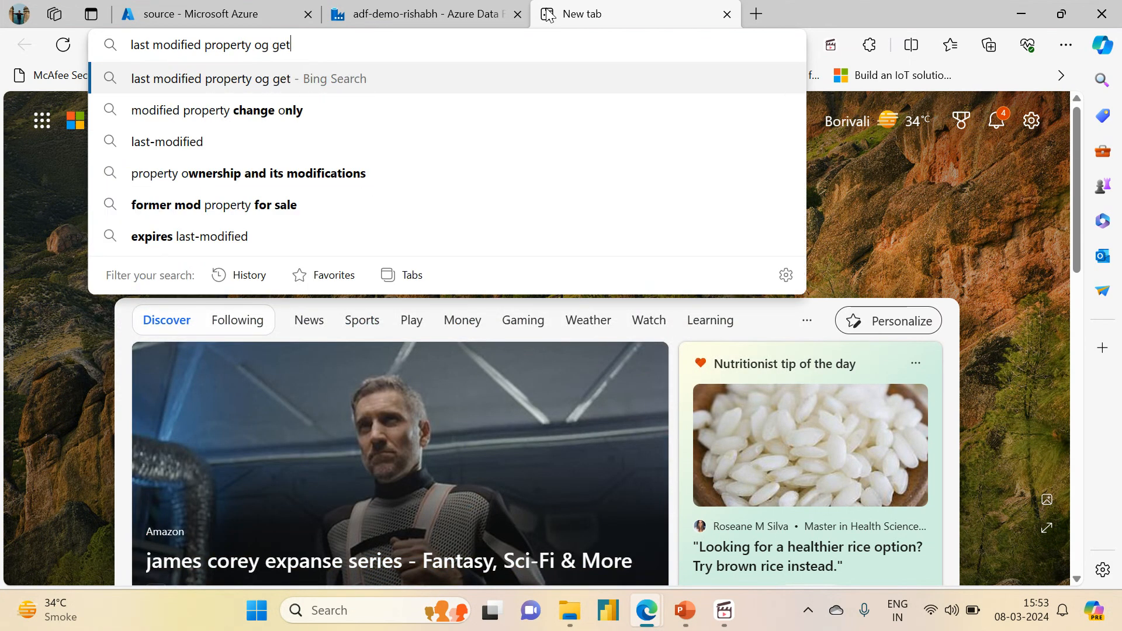
key("BackSpace")
key("BackSpace")
key("BackSpace")
key("BackSpace")
key("BackSpace")
key("BackSpace")
type("f ")
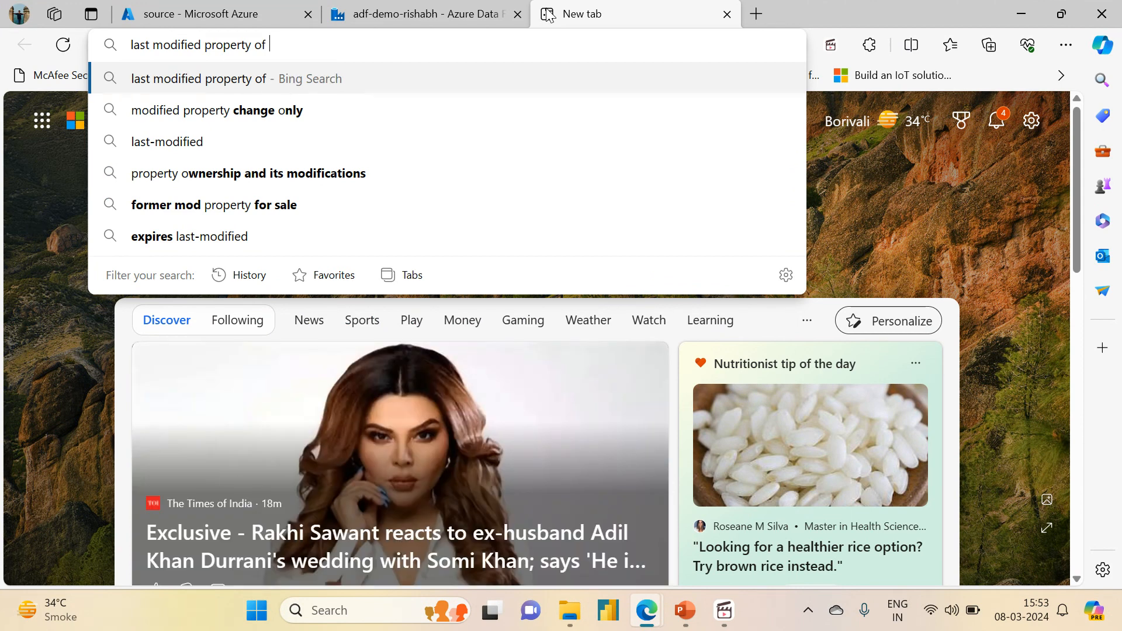
type("getmedata")
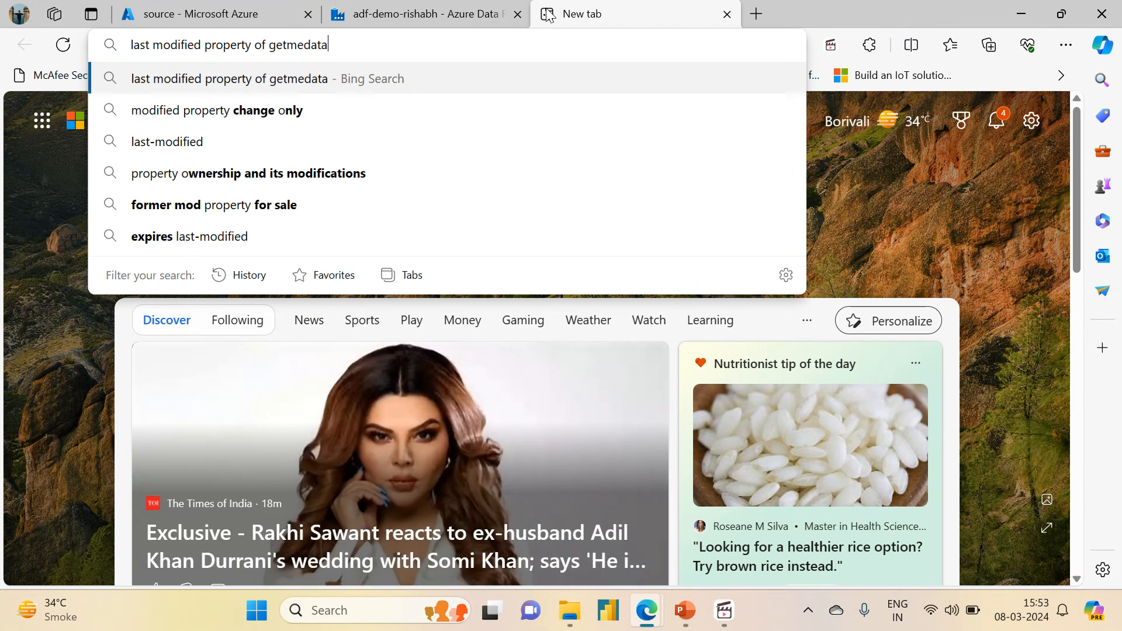
key("Return")
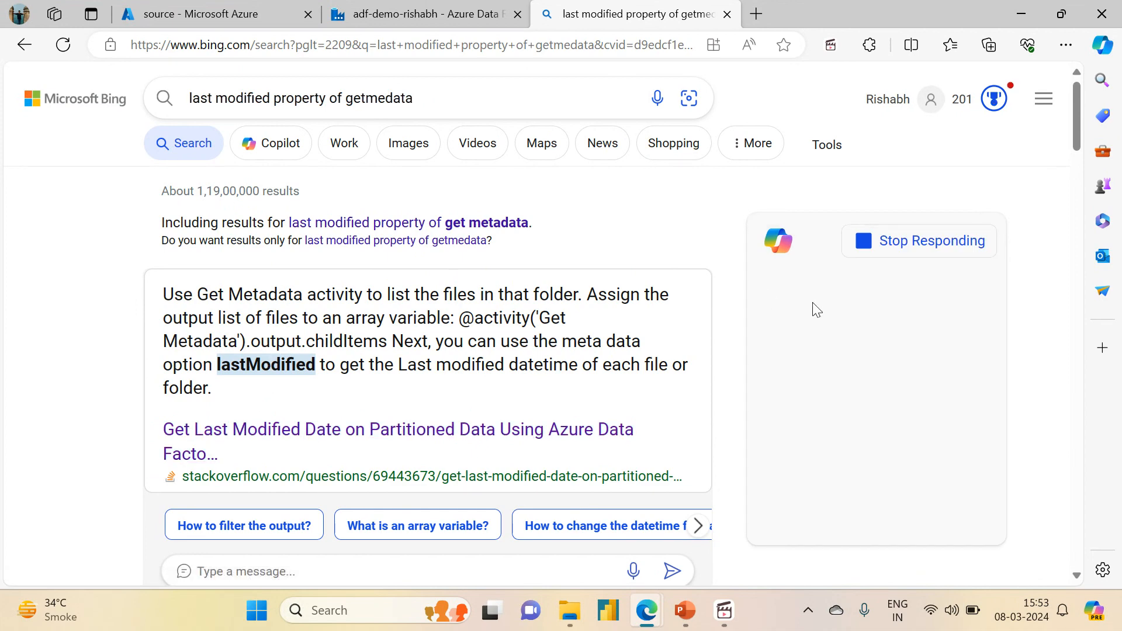
- Read the lastModified entry in the Metadata options table of the Microsoft Learn Get Metadata activity article
left_click_drag(1075, 130, 1066, 223)
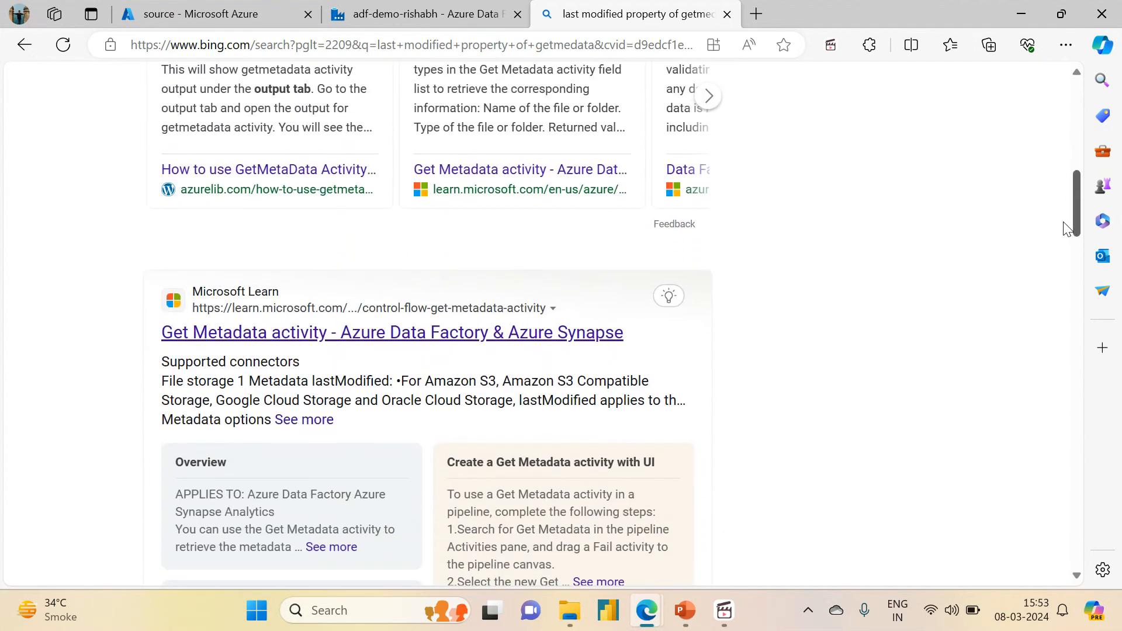
left_click(414, 329)
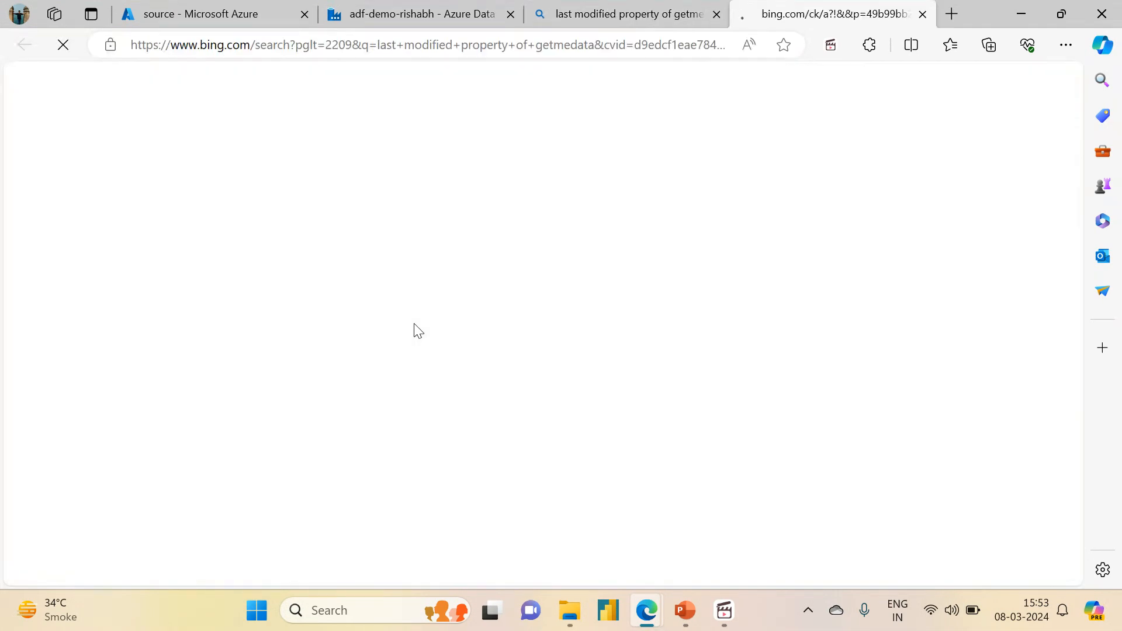
scroll(1071, 93, "down", 2)
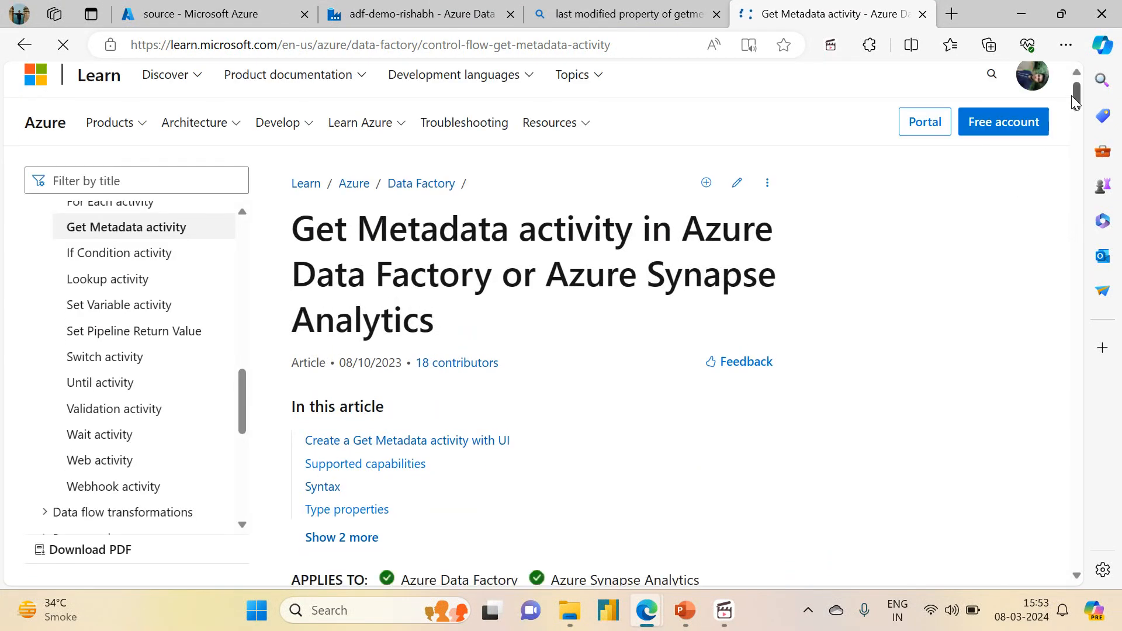
left_click(349, 408)
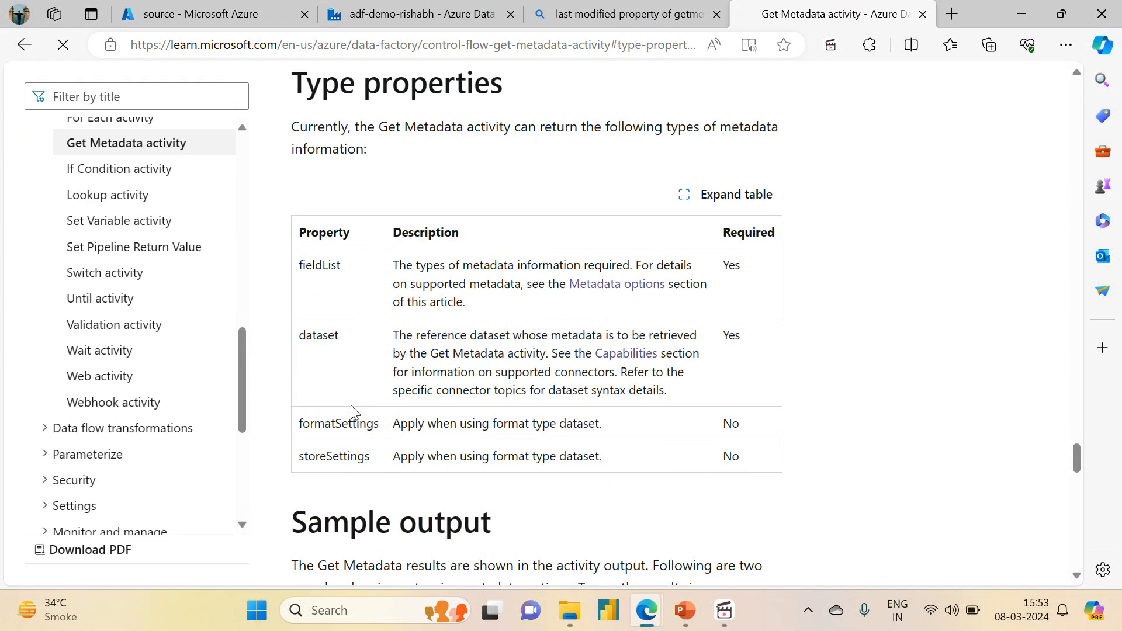
left_click(619, 283)
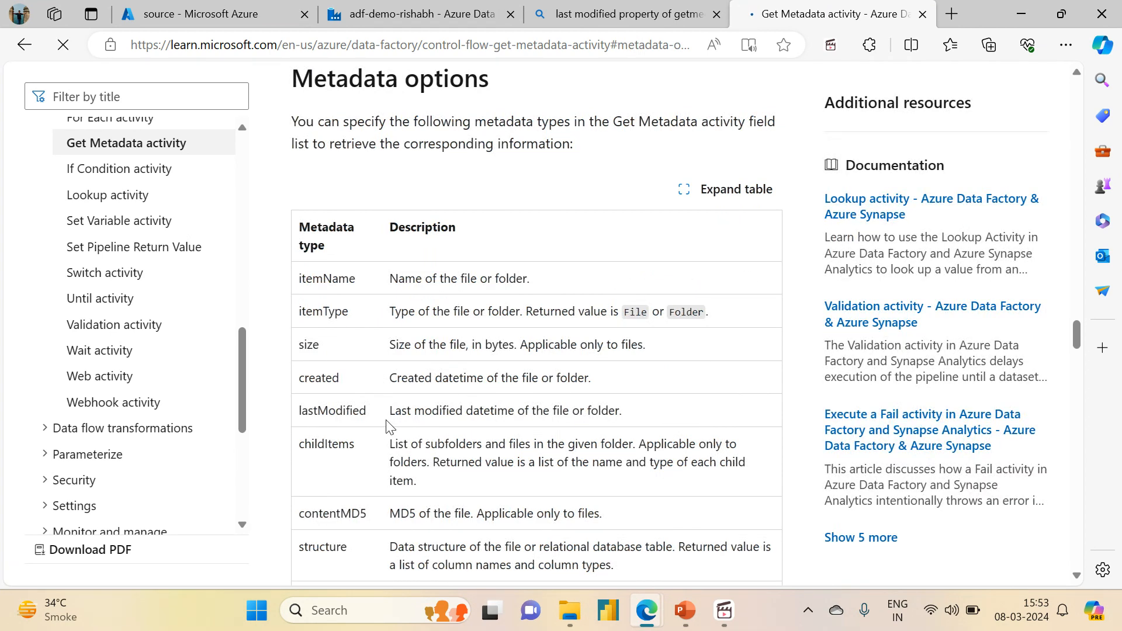
left_click_drag(388, 413, 638, 410)
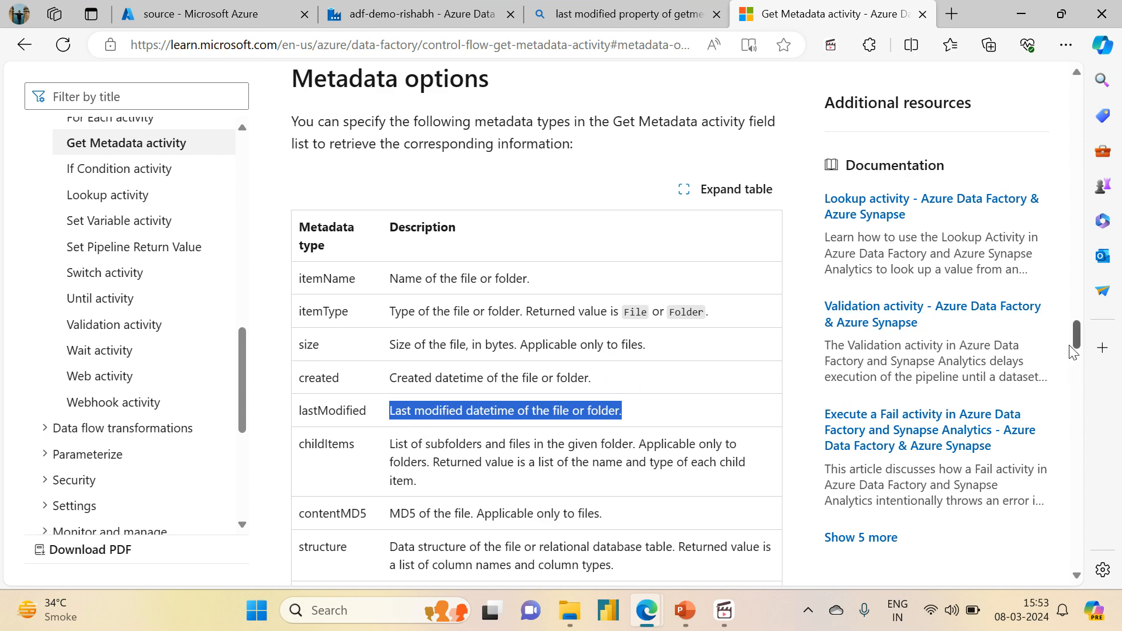
mouse_move(1078, 341)
left_mouse_down()
mouse_move(1085, 376)
mouse_move(1095, 350)
left_mouse_up()
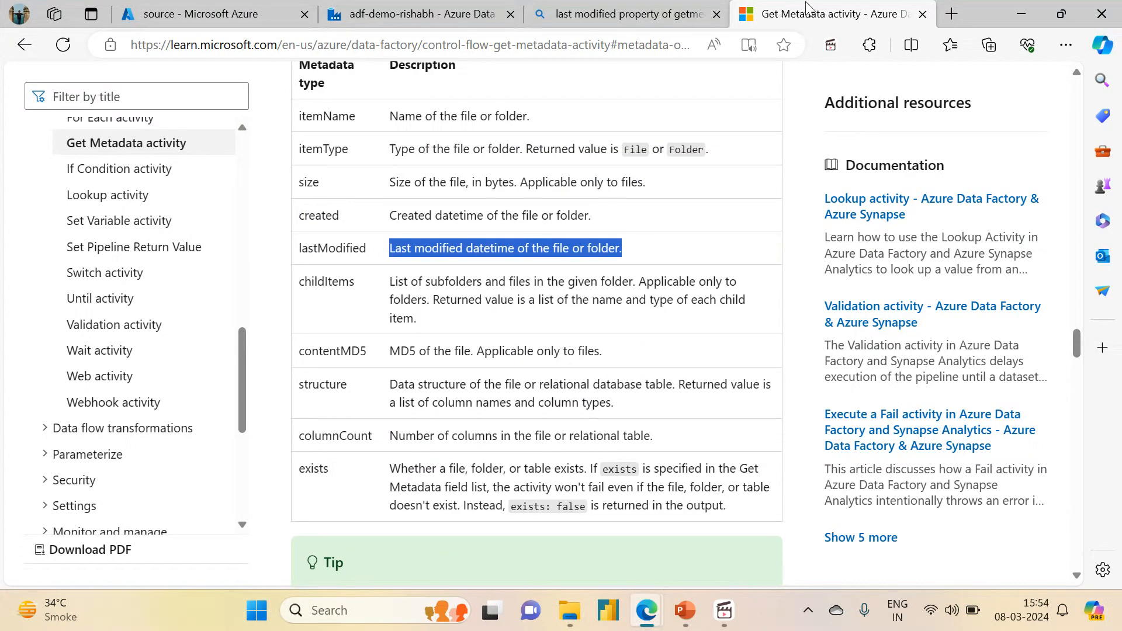
- Search the web in a new tab for converting 8:30 AM IST to UTC
left_click(952, 18)
type("8")
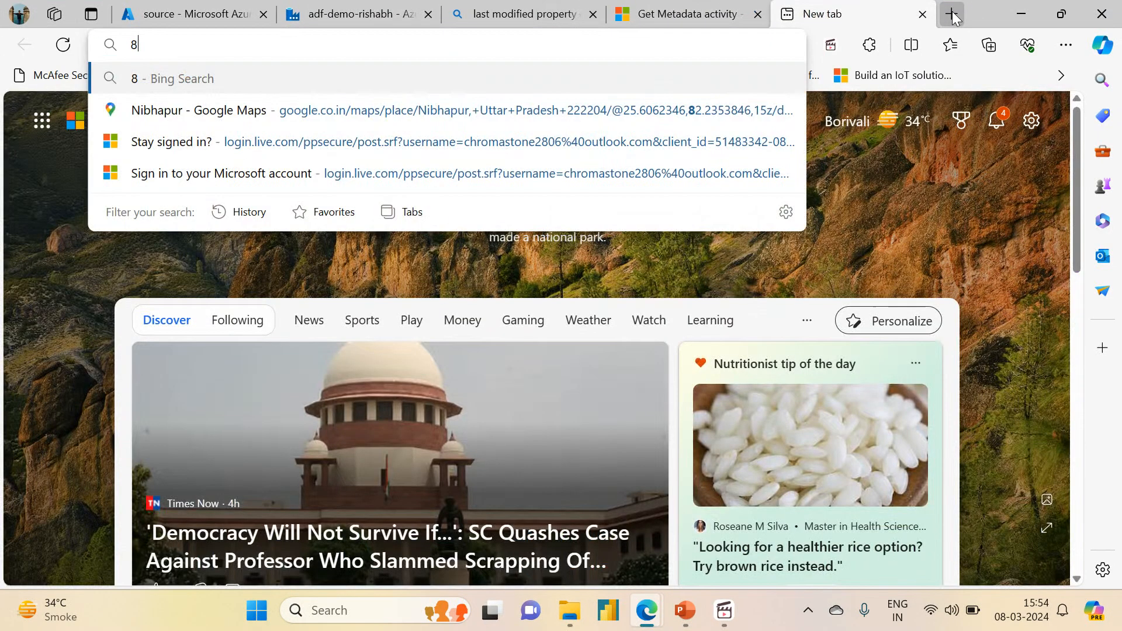
type(":30 AM")
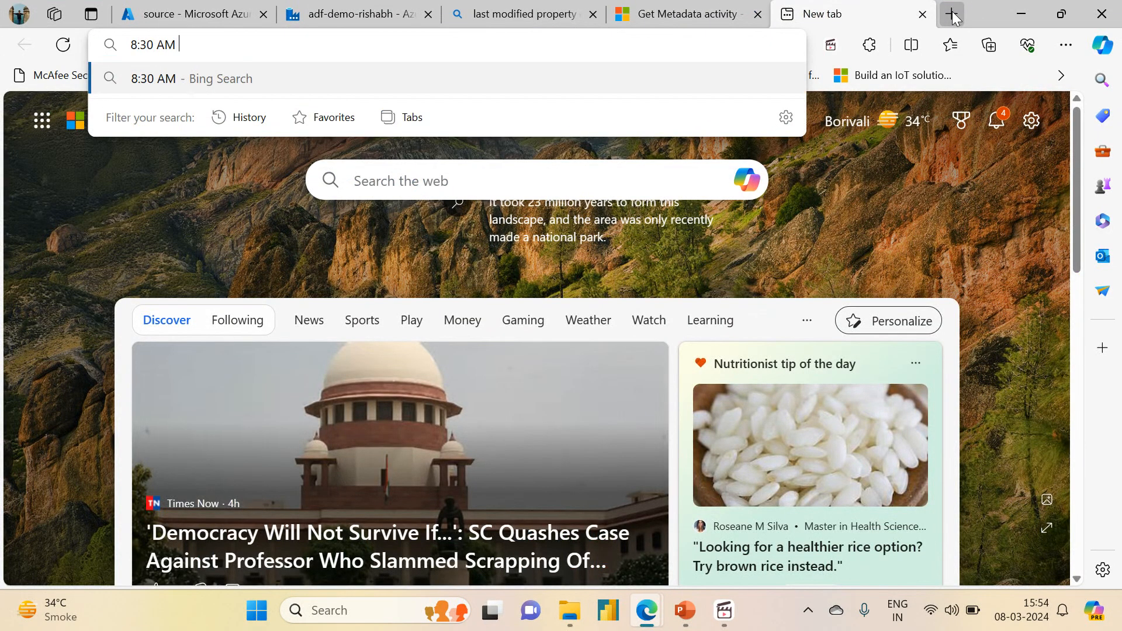
type(" IST to UT")
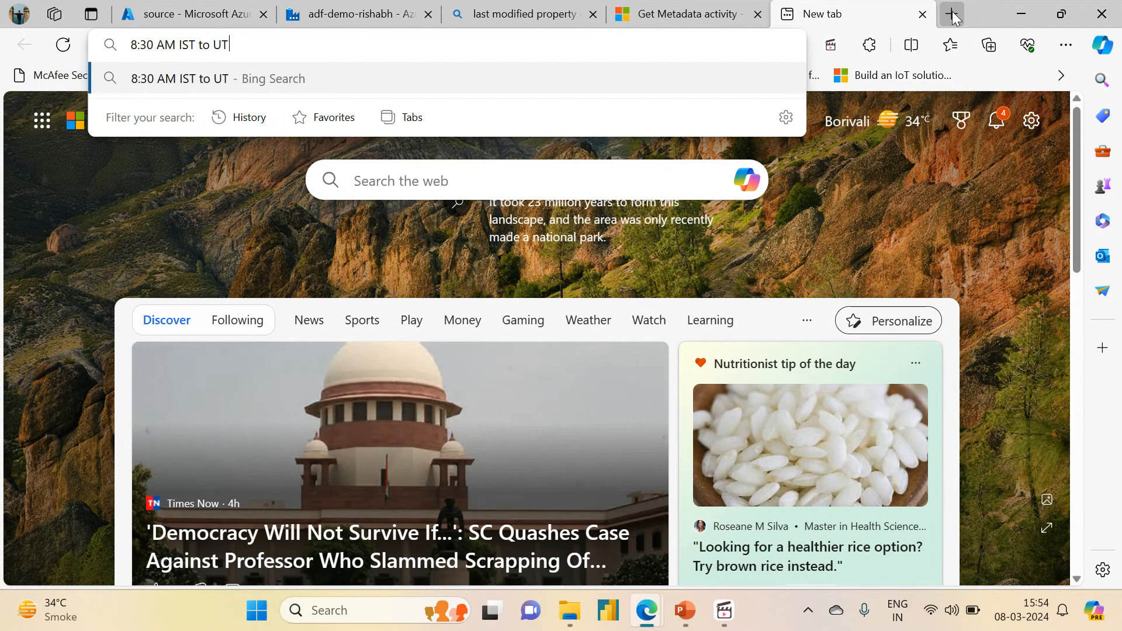
type("C")
key("Return")
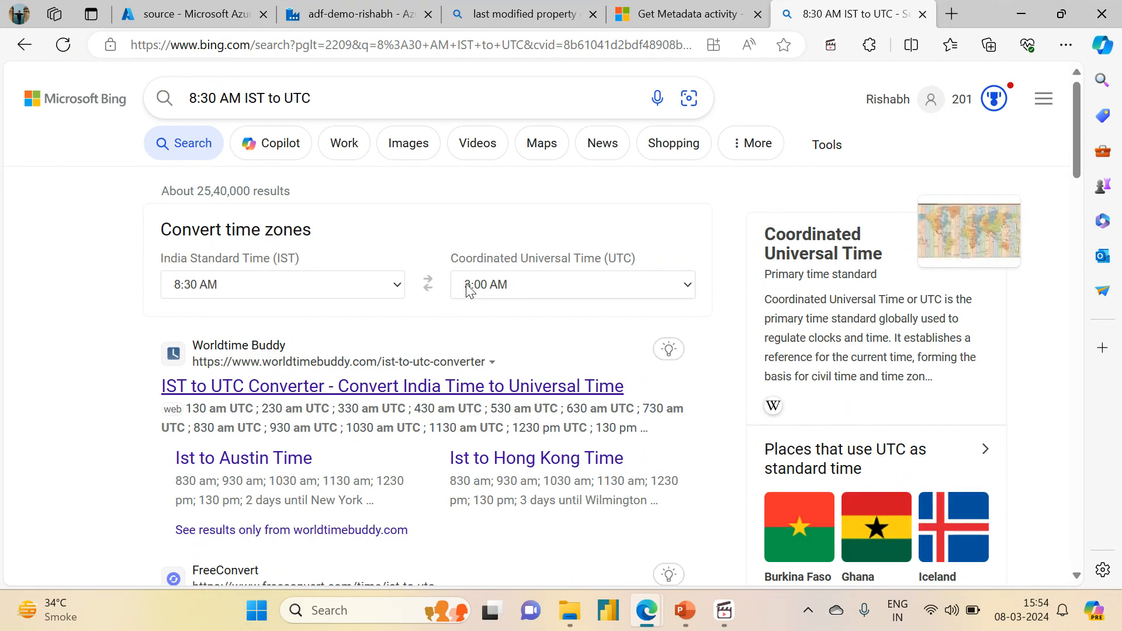
- Compare the time in the Set structure variable output with the modified time of Sales.csv in the source container
left_click(339, 22)
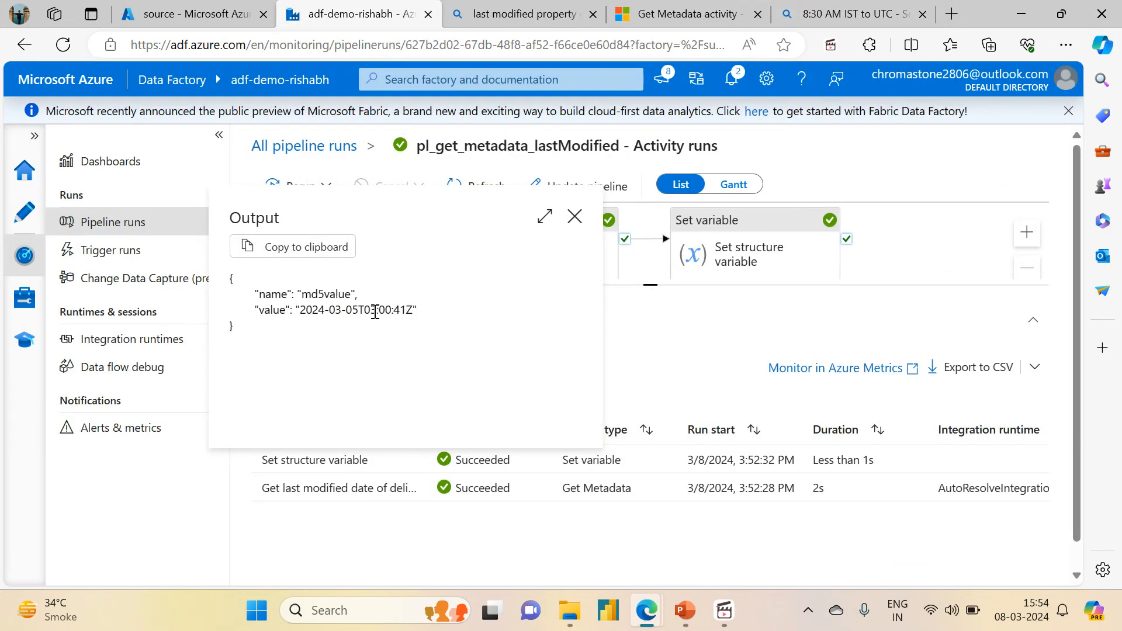
left_click_drag(374, 312, 413, 311)
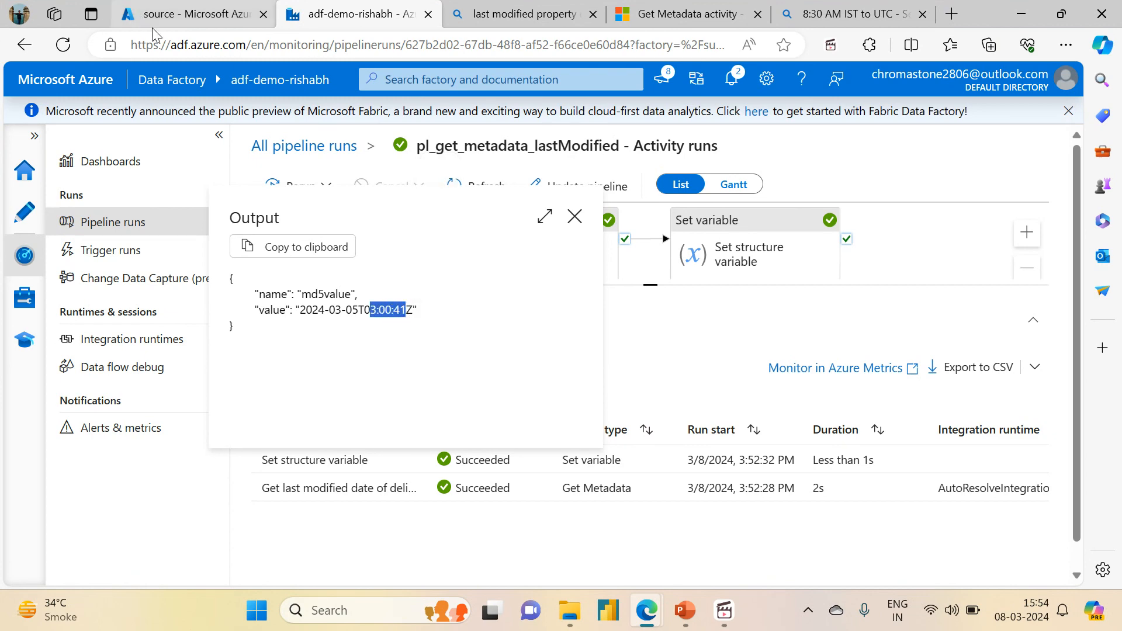
left_click(152, 23)
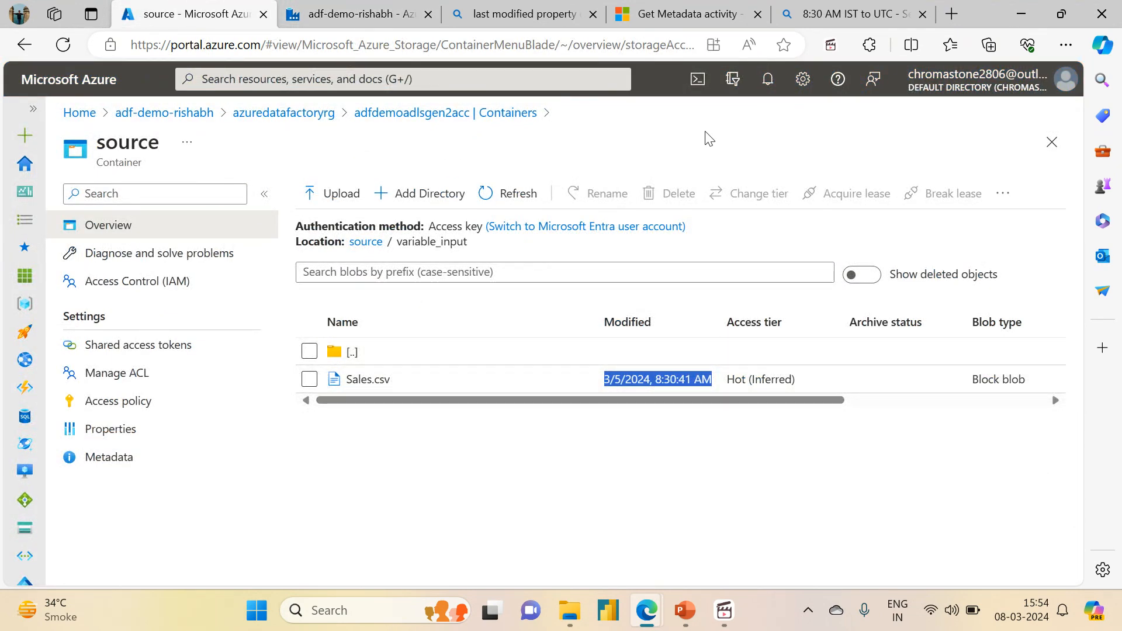
left_click(361, 244)
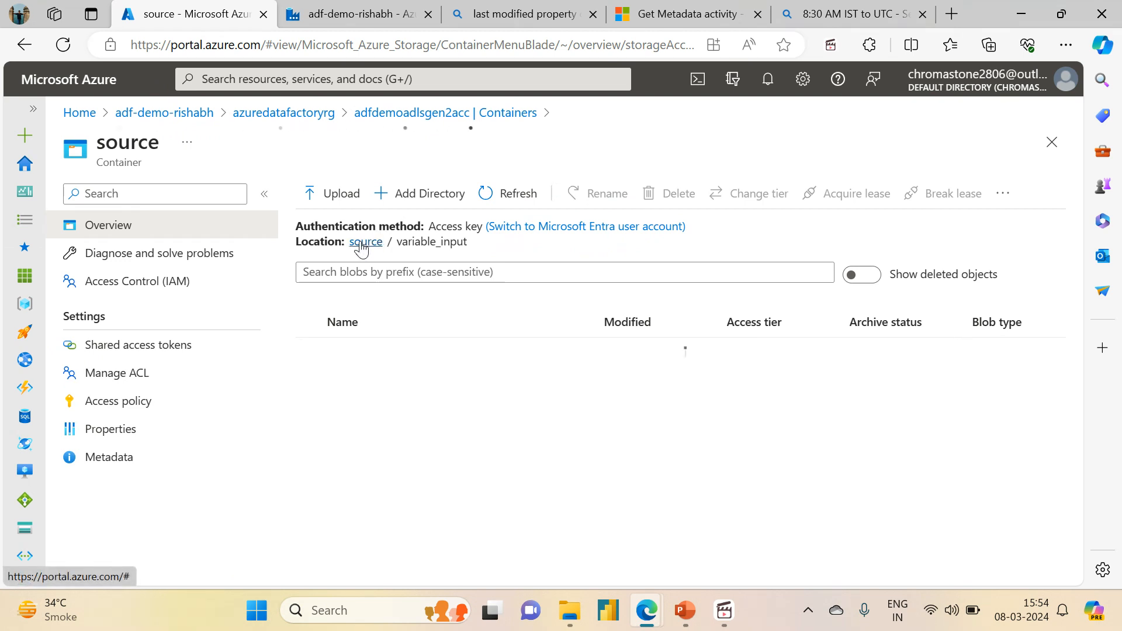
left_click(356, 13)
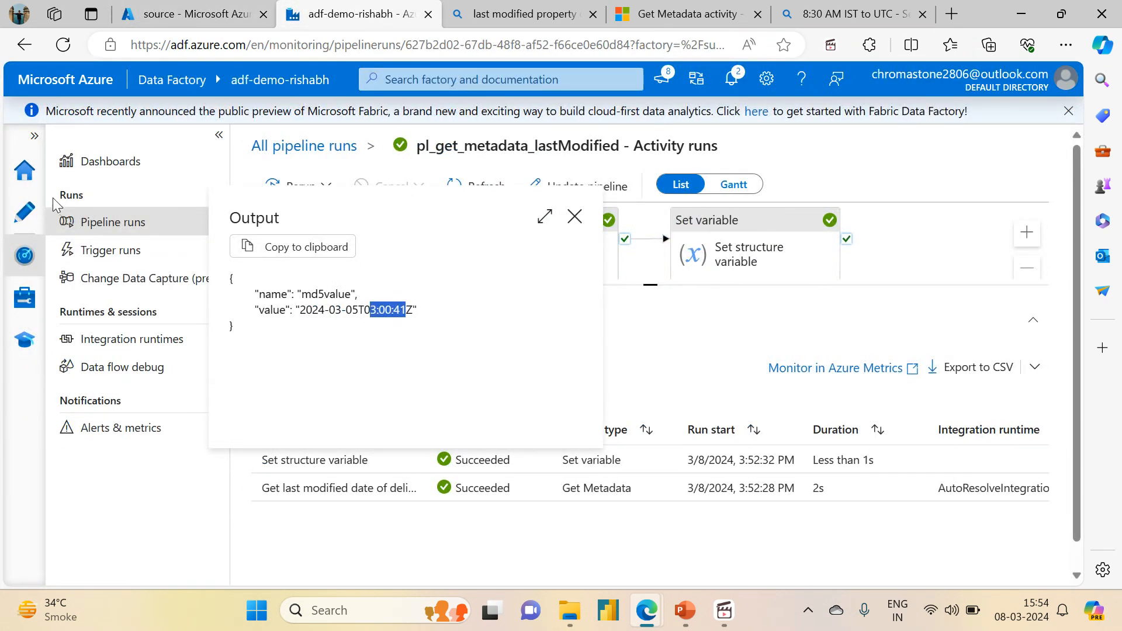
key("Escape")
- Switch the Get Metadata activity's dataset to Binary1 in the pipeline editor
left_click(11, 218)
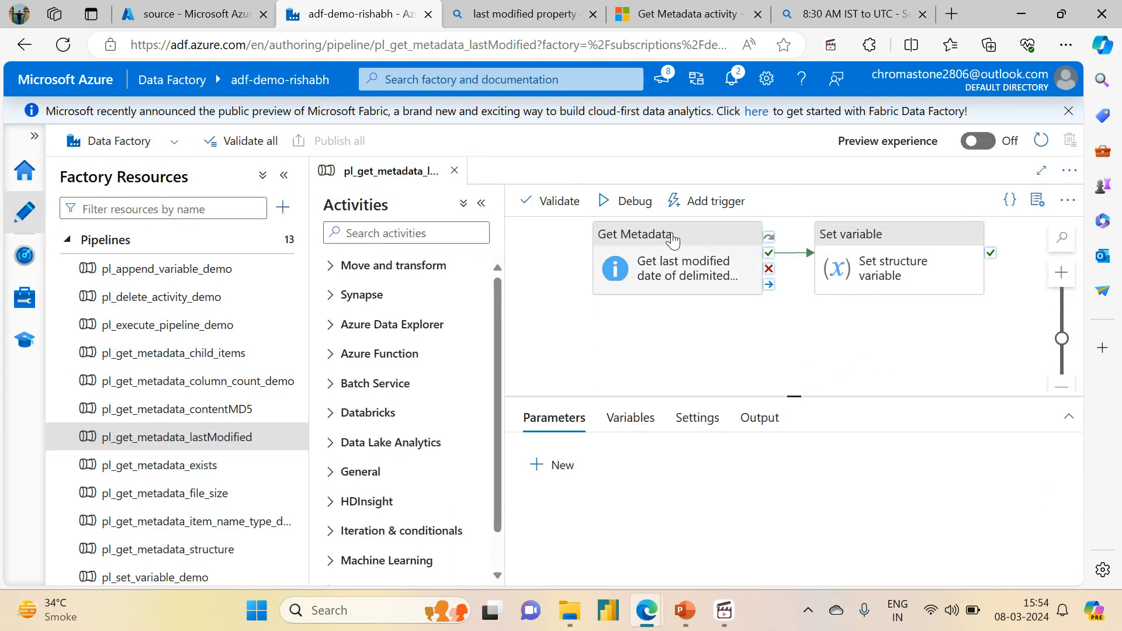
left_click(646, 260)
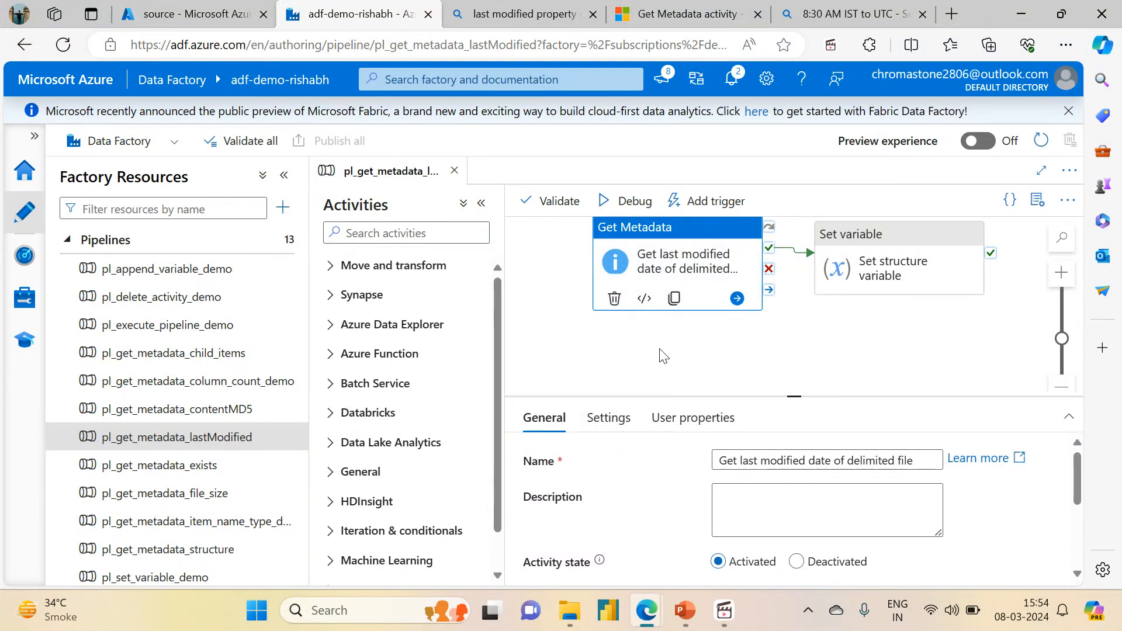
left_click(603, 418)
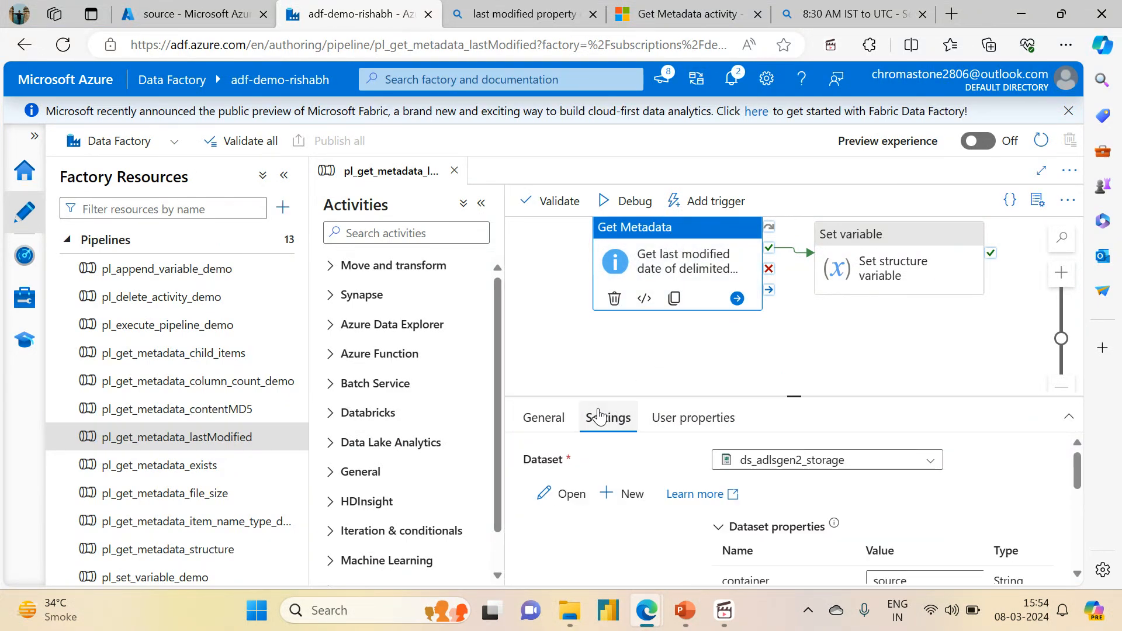
left_click_drag(794, 396, 786, 292)
left_click(814, 355)
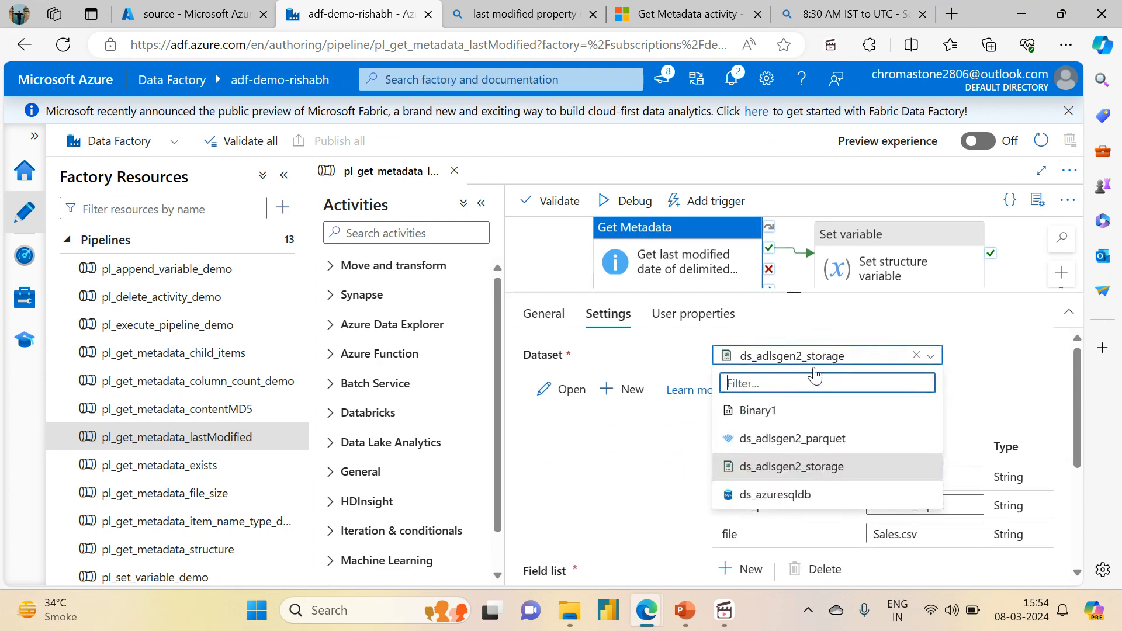
left_click(781, 413)
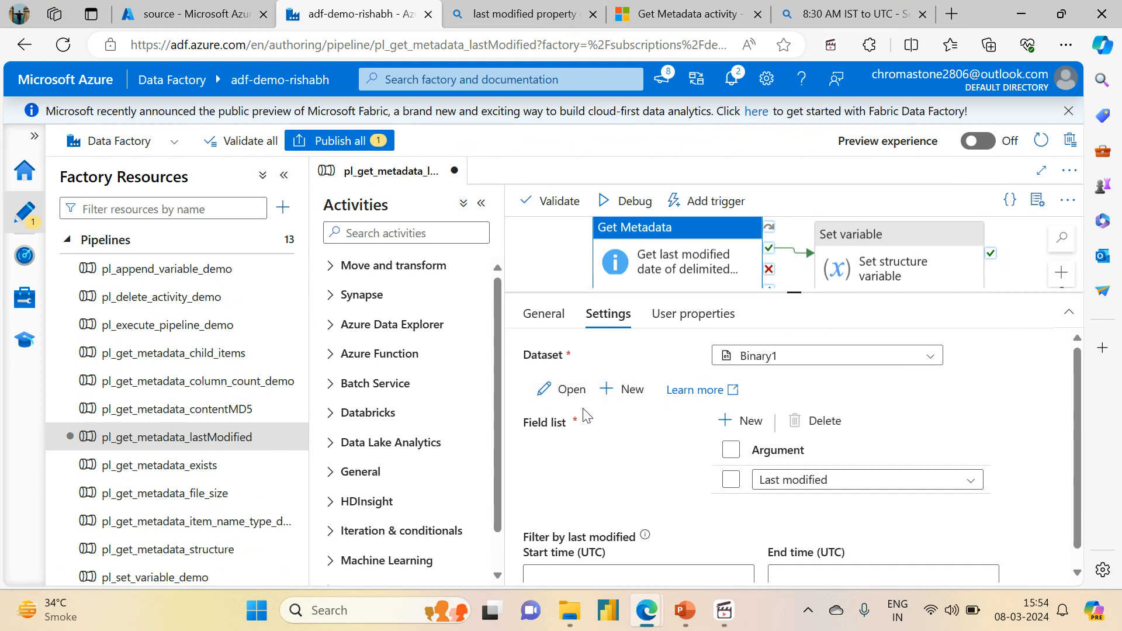
- Open the Binary1 dataset and shorten its directory path to variable_input by removing folder1
left_click(566, 390)
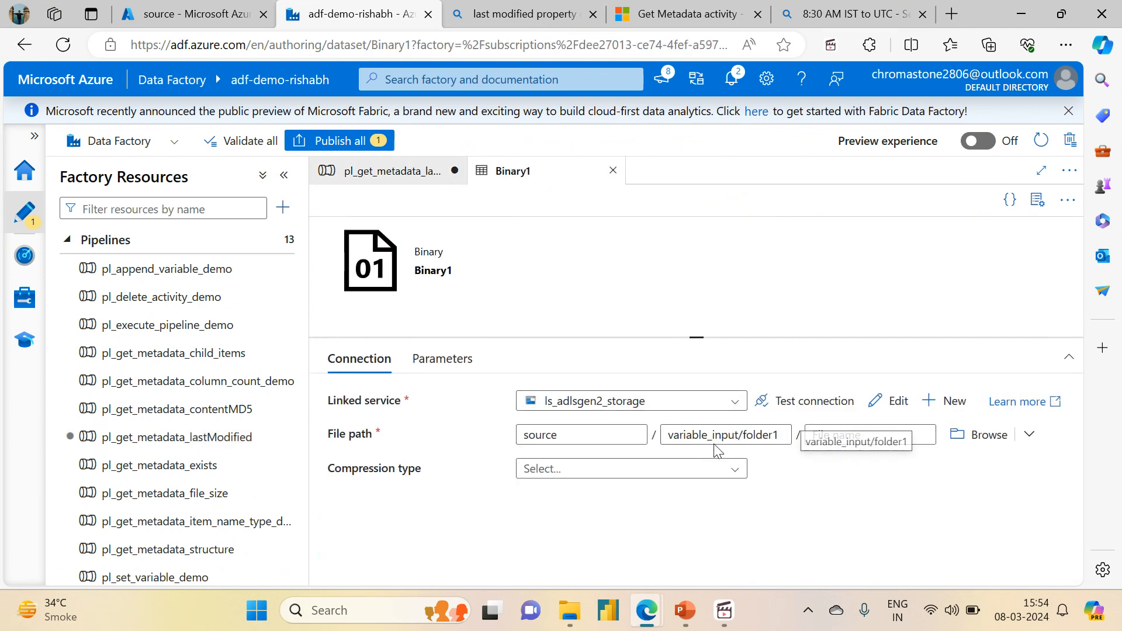
left_click_drag(742, 435, 784, 435)
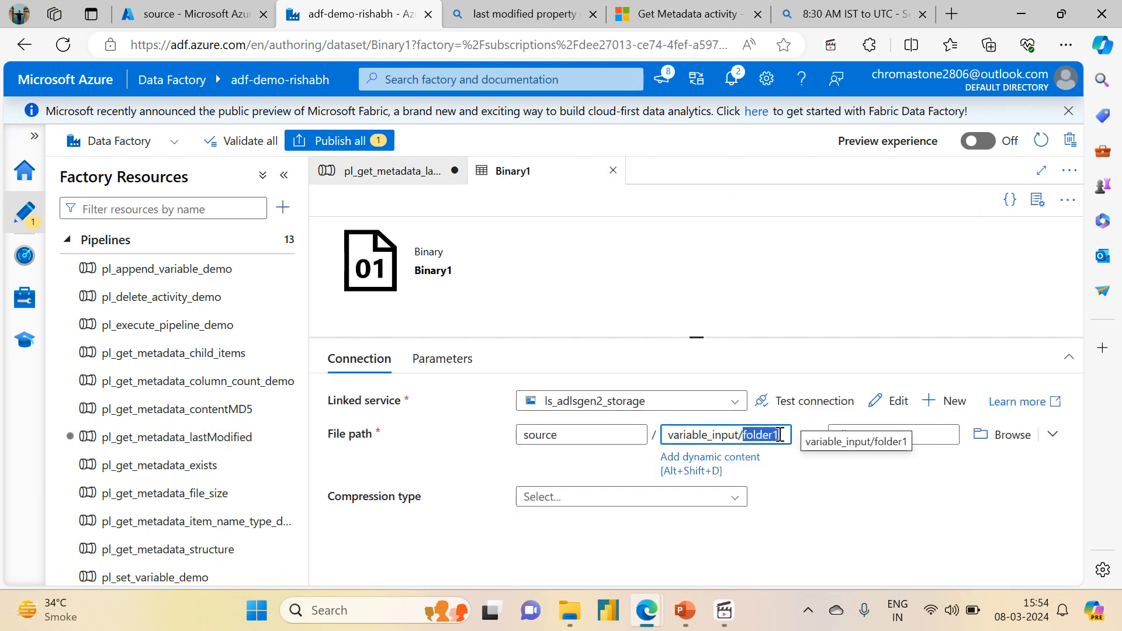
key("BackSpace")
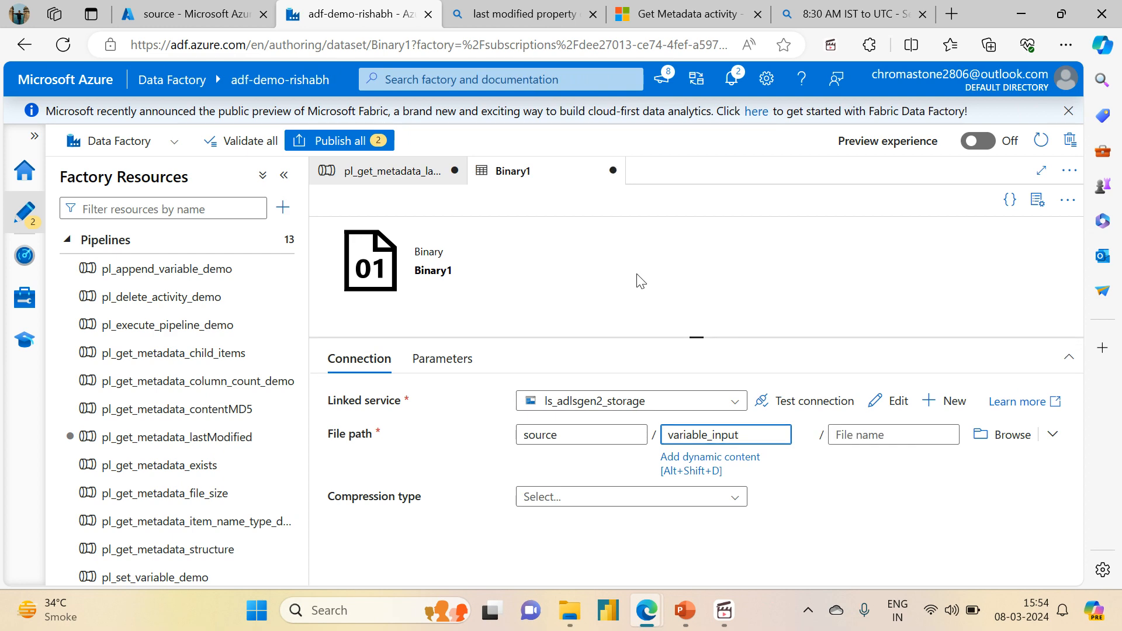
left_click(221, 9)
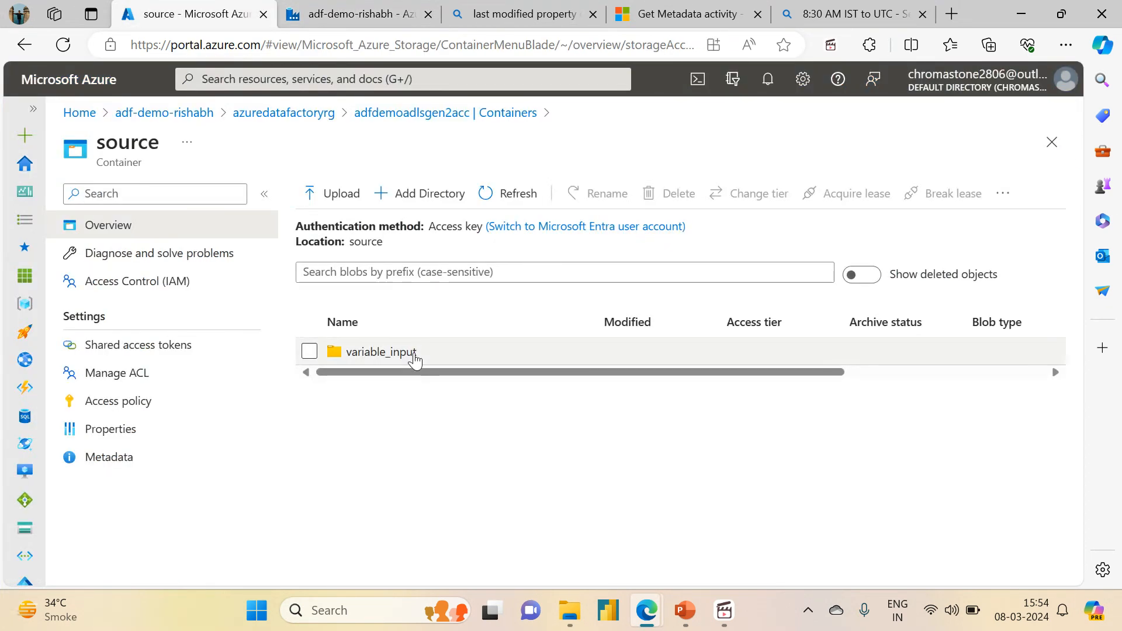
mouse_move(401, 380)
left_mouse_down()
mouse_move(654, 371)
mouse_move(594, 376)
left_mouse_up()
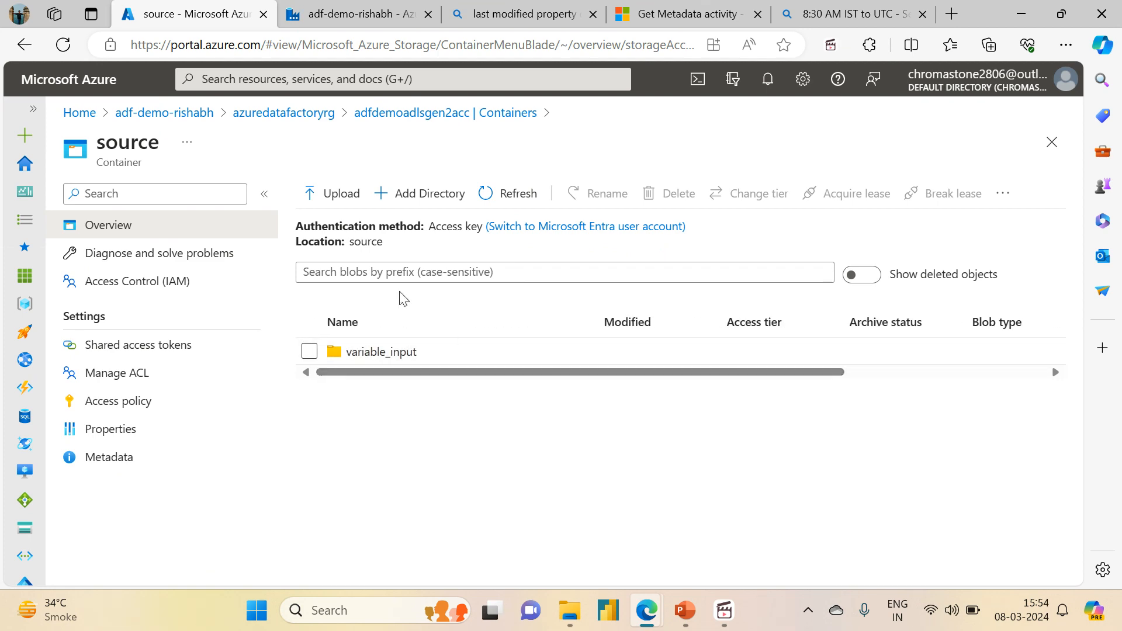
left_click(859, 12)
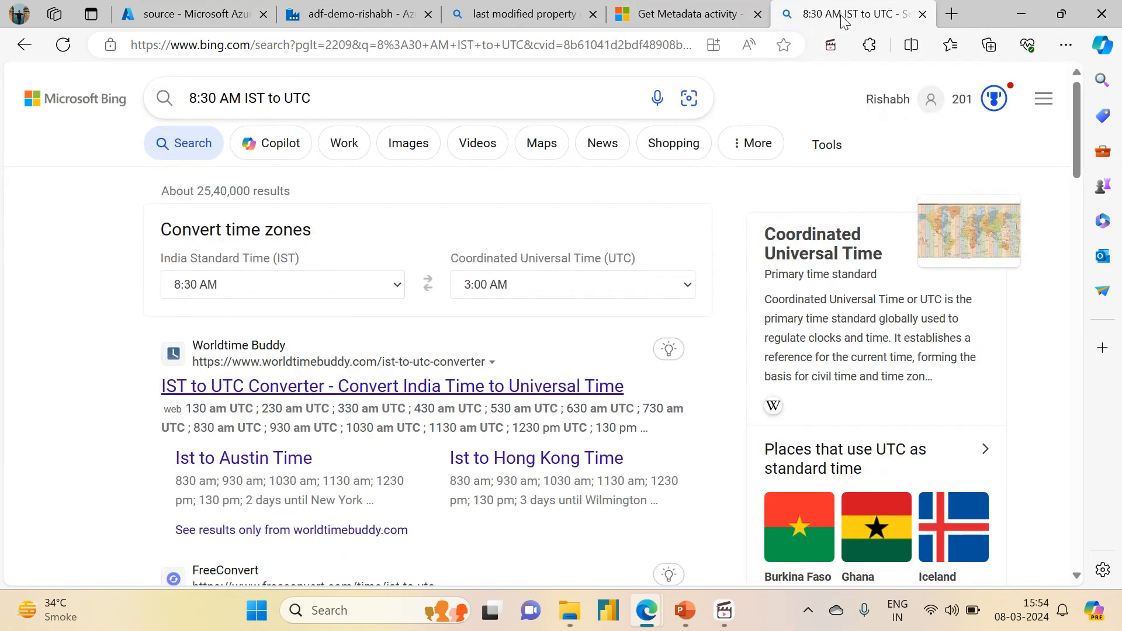
left_click(357, 13)
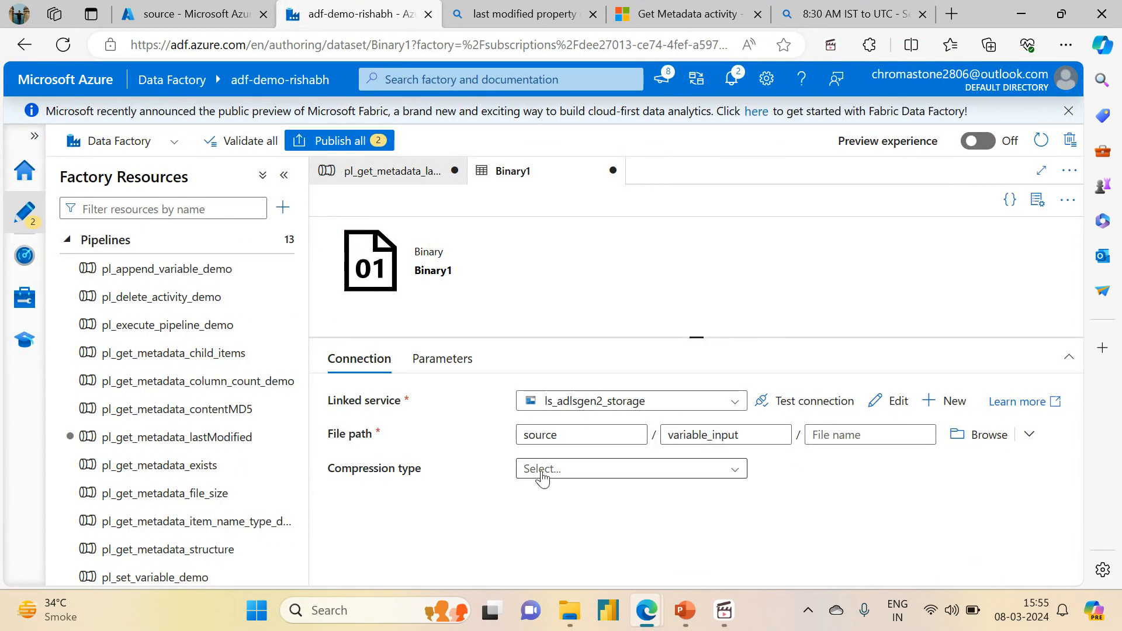
- Return to the pl_get_metadata_lastModified pipeline and run it in debug mode
left_click(384, 184)
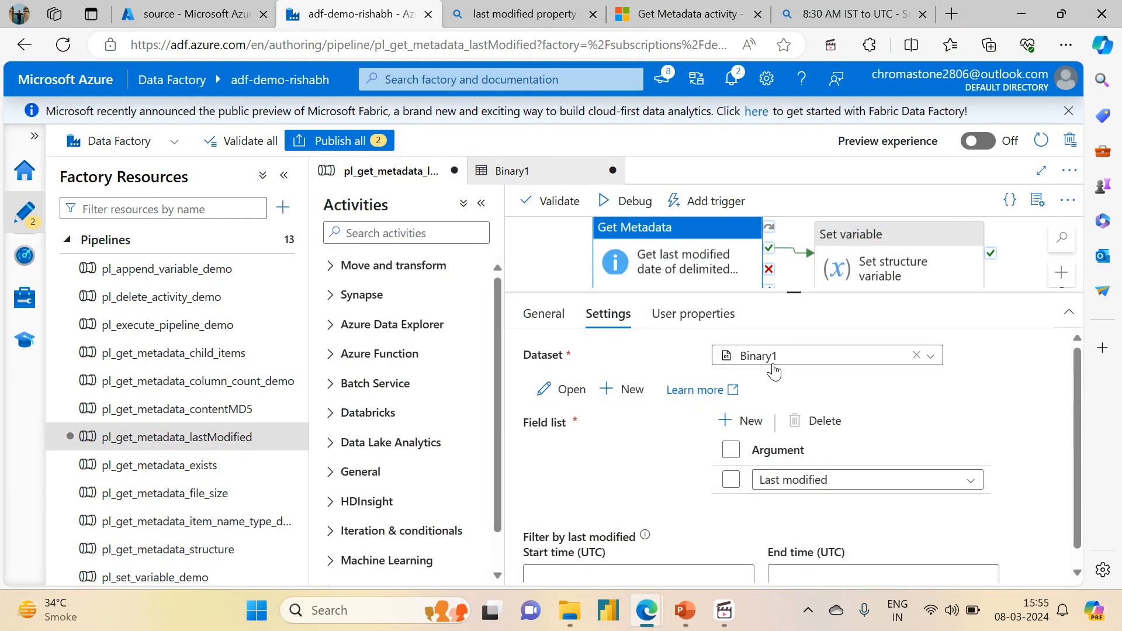
scroll(1079, 534, "down", 1)
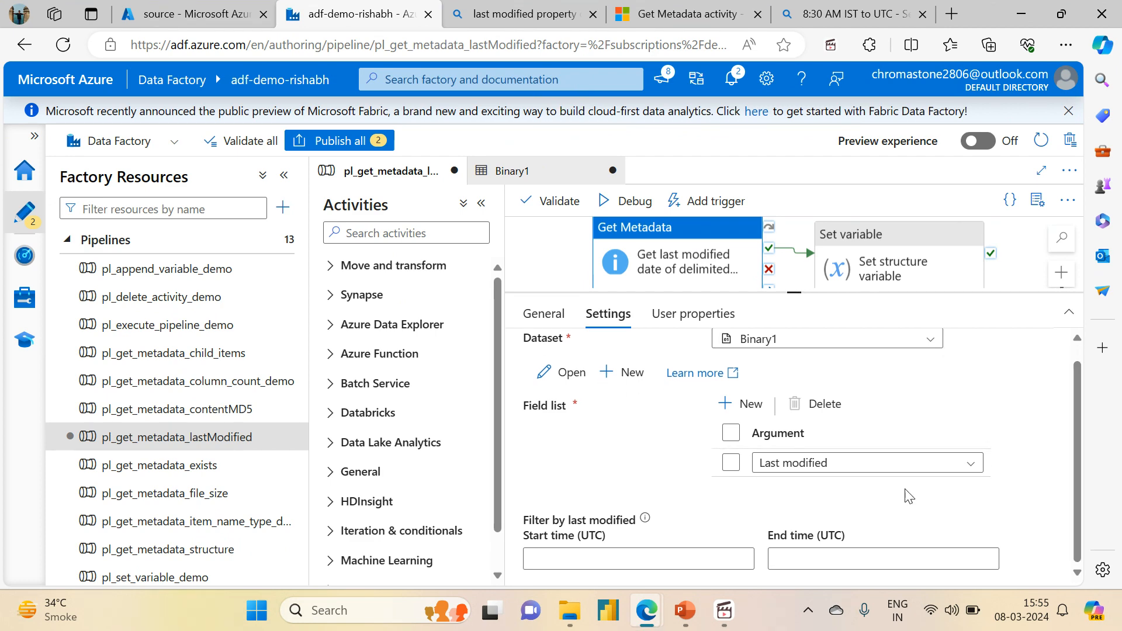
left_click_drag(797, 290, 802, 376)
left_click(776, 356)
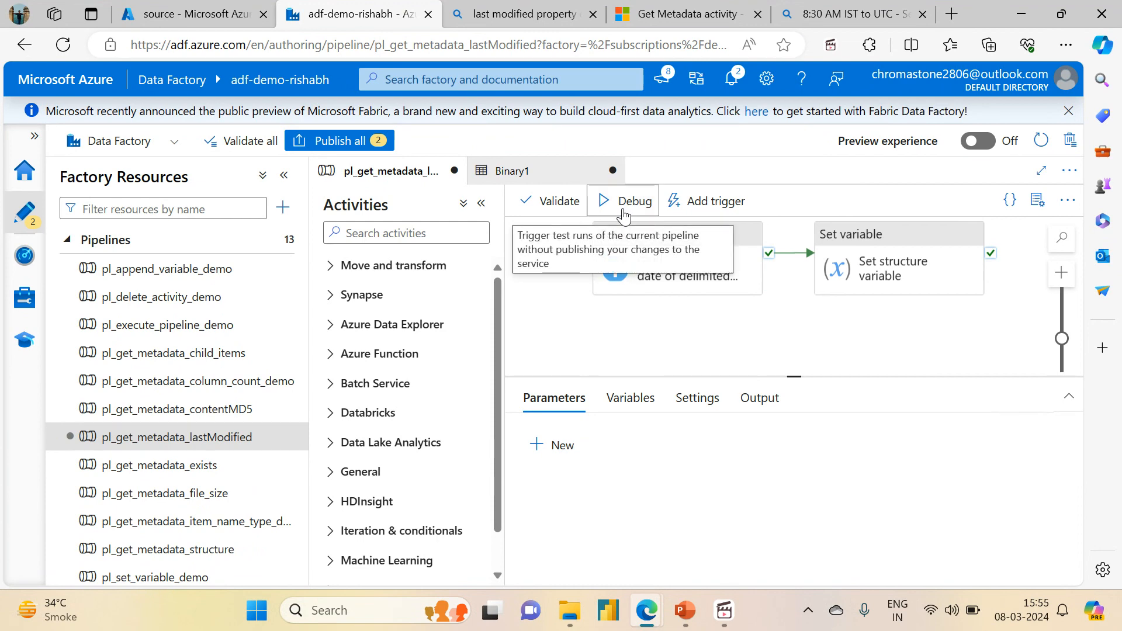
left_click(623, 210)
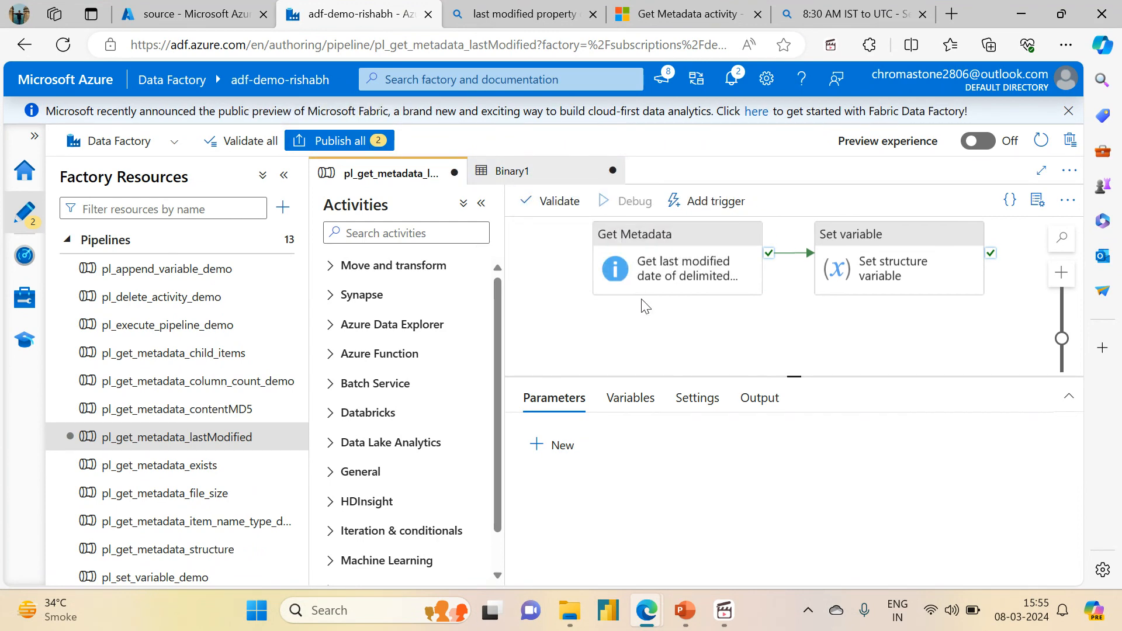
- Open the debug run output and inspect the lastModified value returned by the Get Metadata activity
left_click(759, 397)
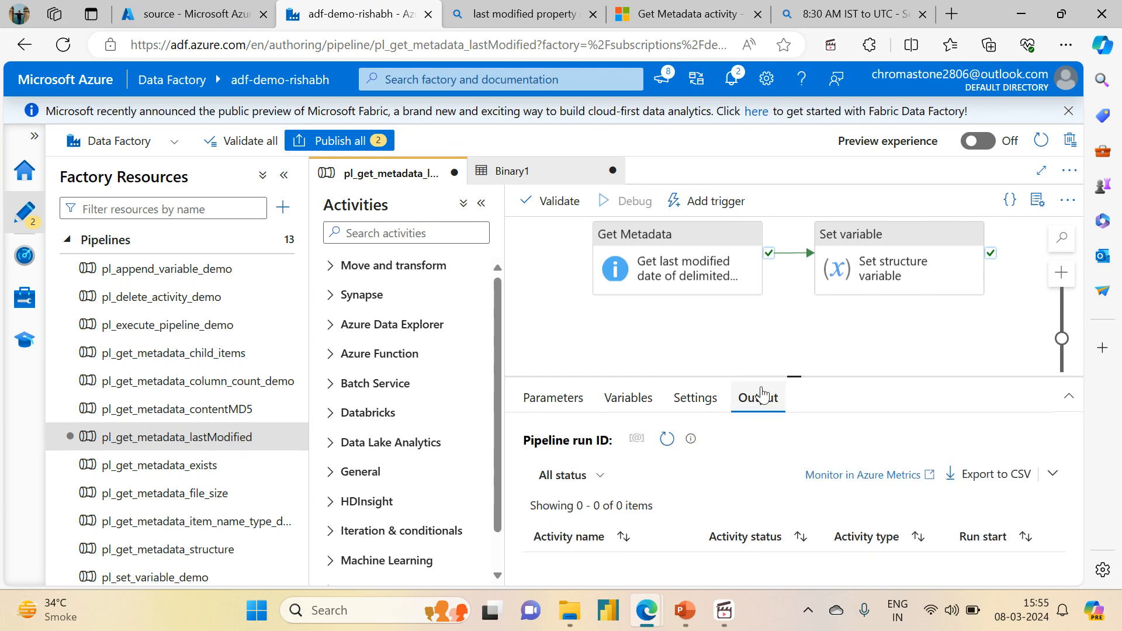
left_click_drag(799, 378, 796, 271)
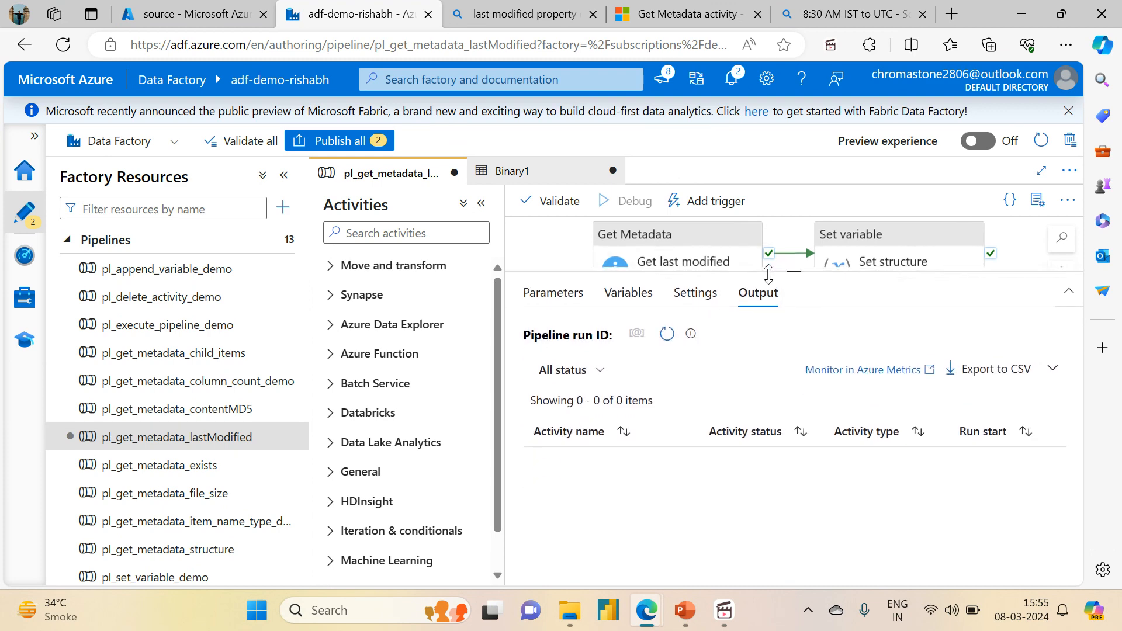
left_click(671, 333)
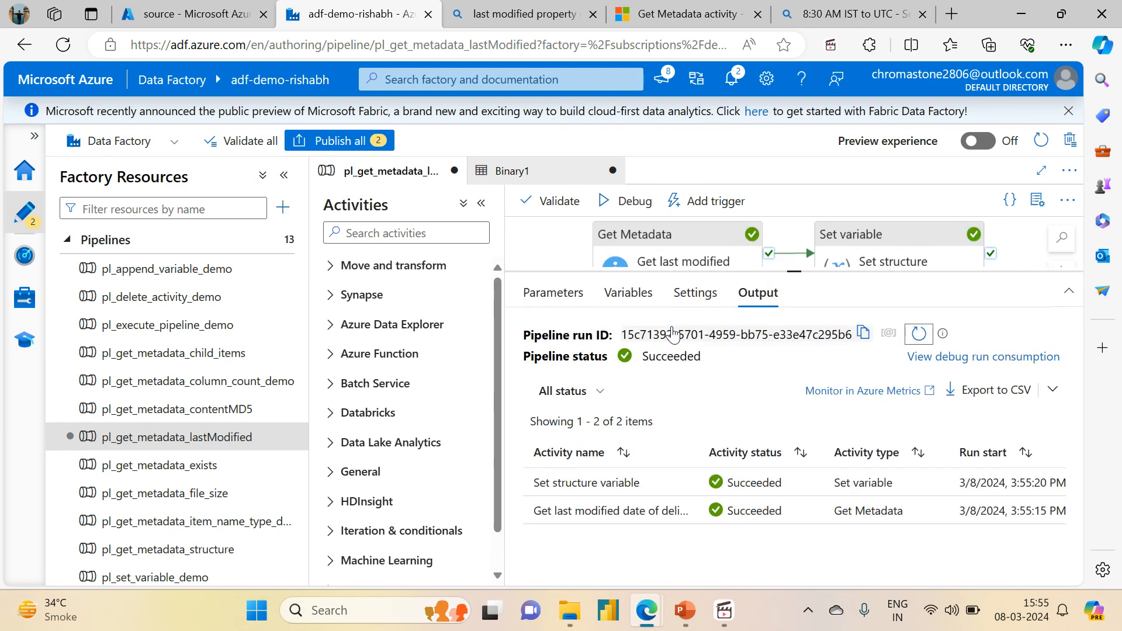
left_click(684, 511)
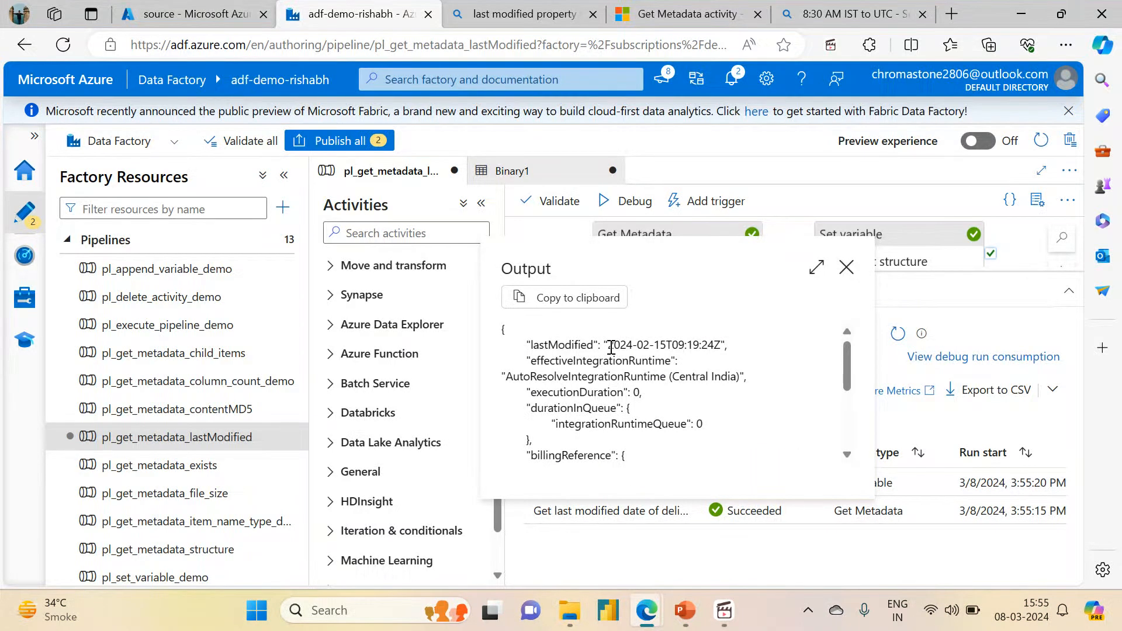
left_click_drag(607, 345, 666, 345)
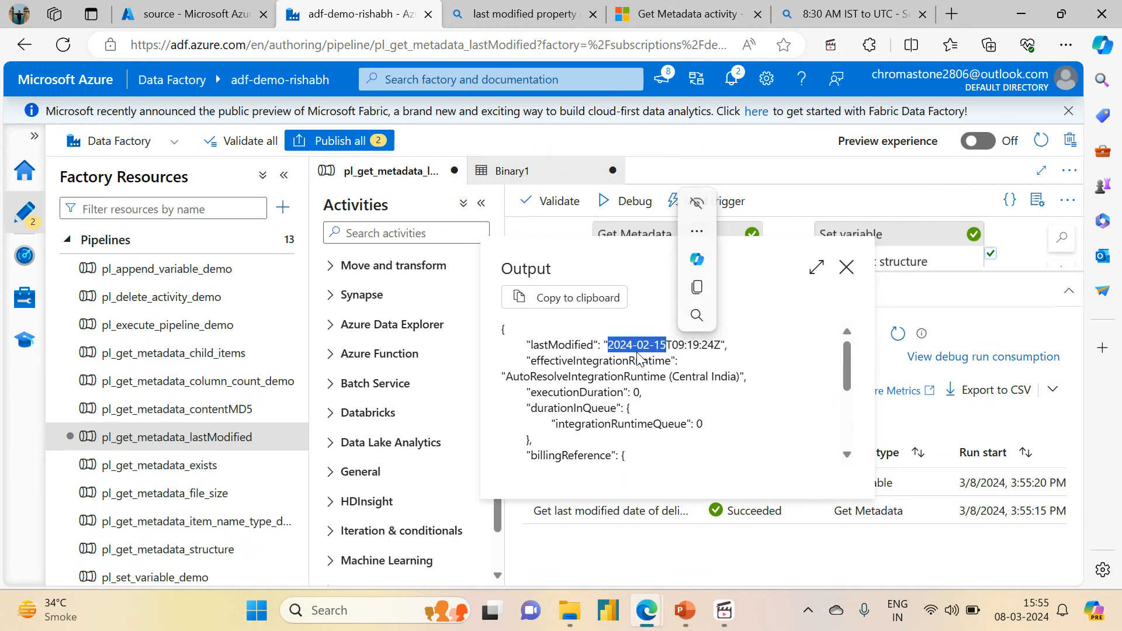
left_click(676, 345)
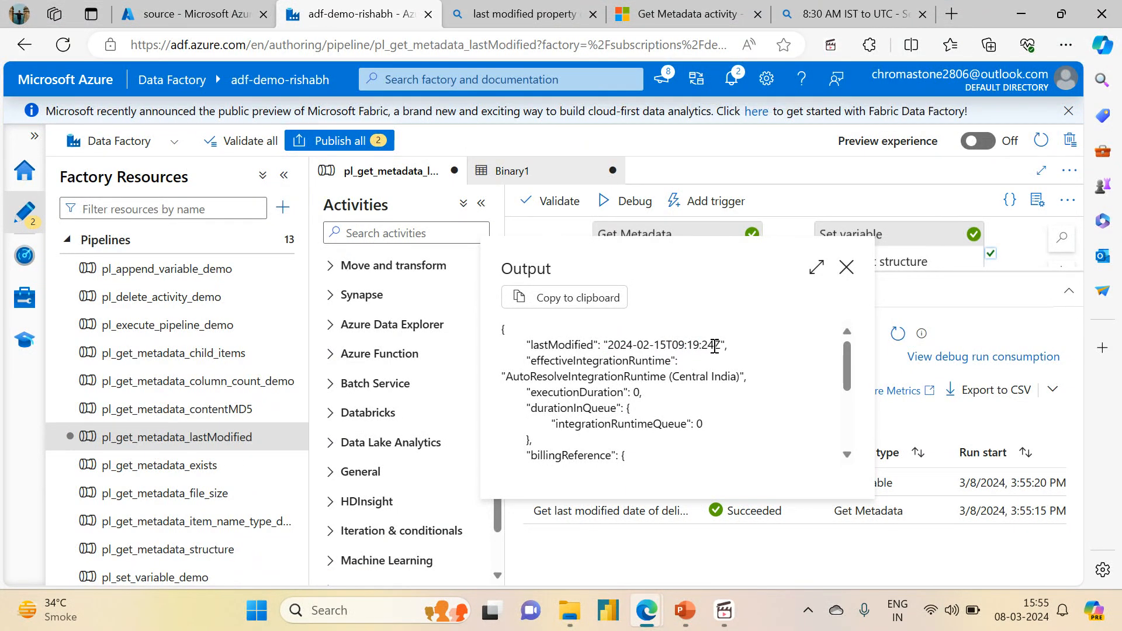
left_click_drag(714, 346, 677, 346)
left_click(846, 270)
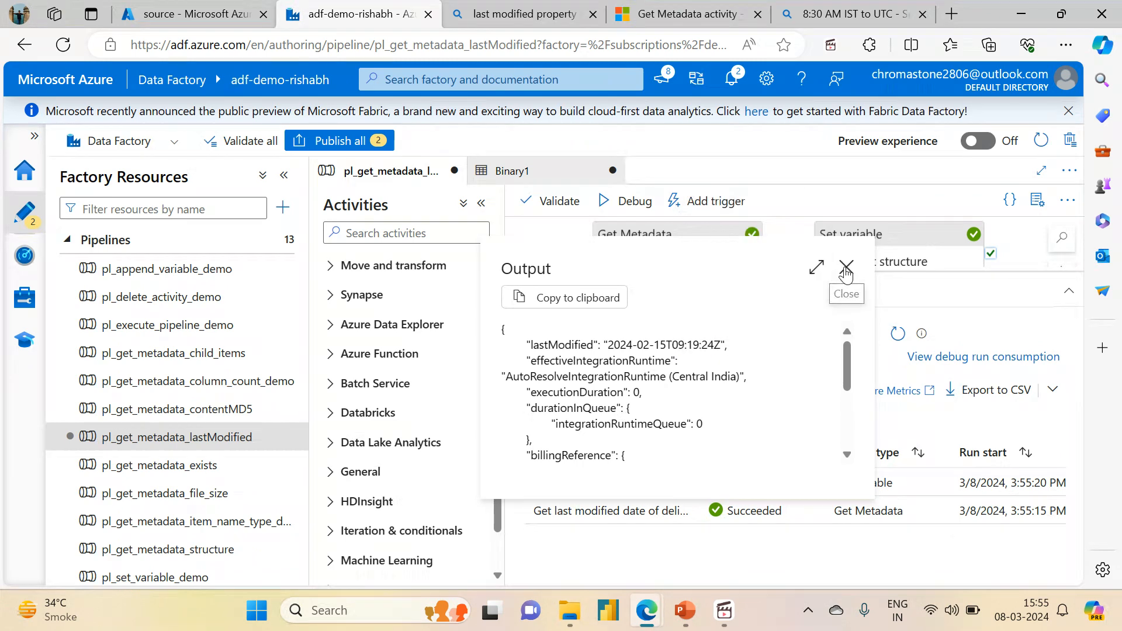
- Open the variable_input directory properties in the source container and examine its last modified date
left_click(165, 19)
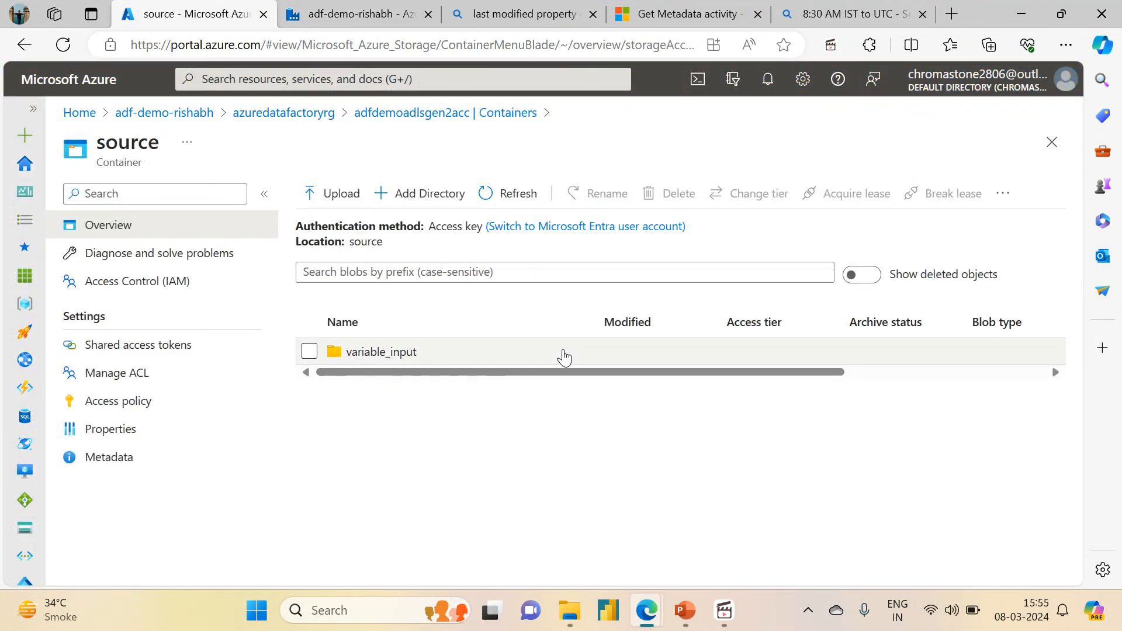
left_click_drag(520, 375, 306, 401)
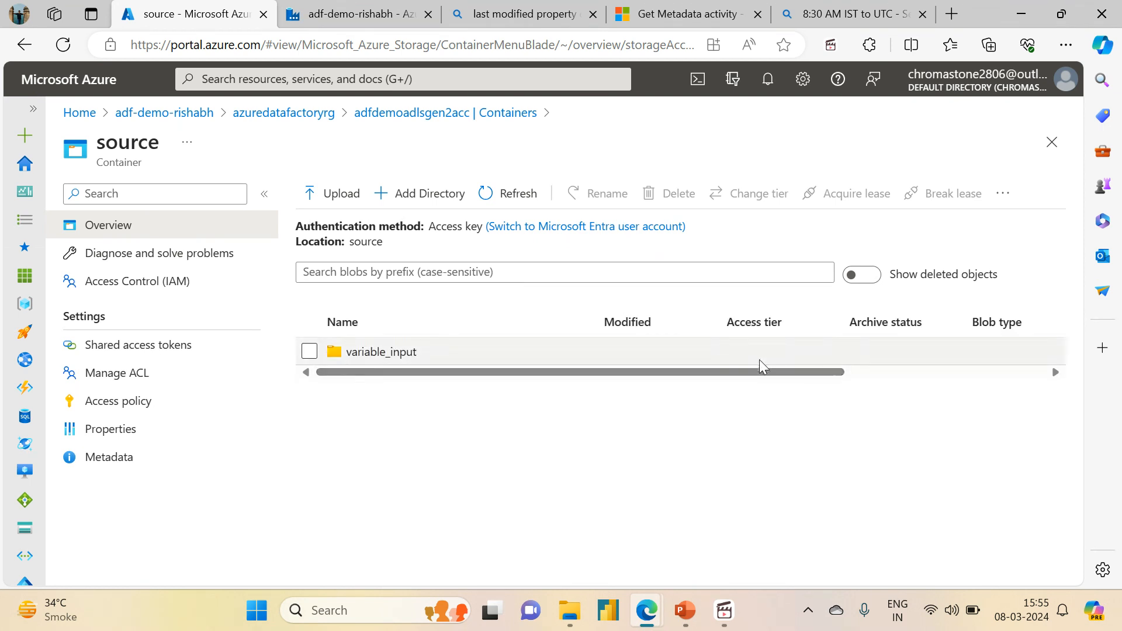
scroll(952, 363, "right", 3)
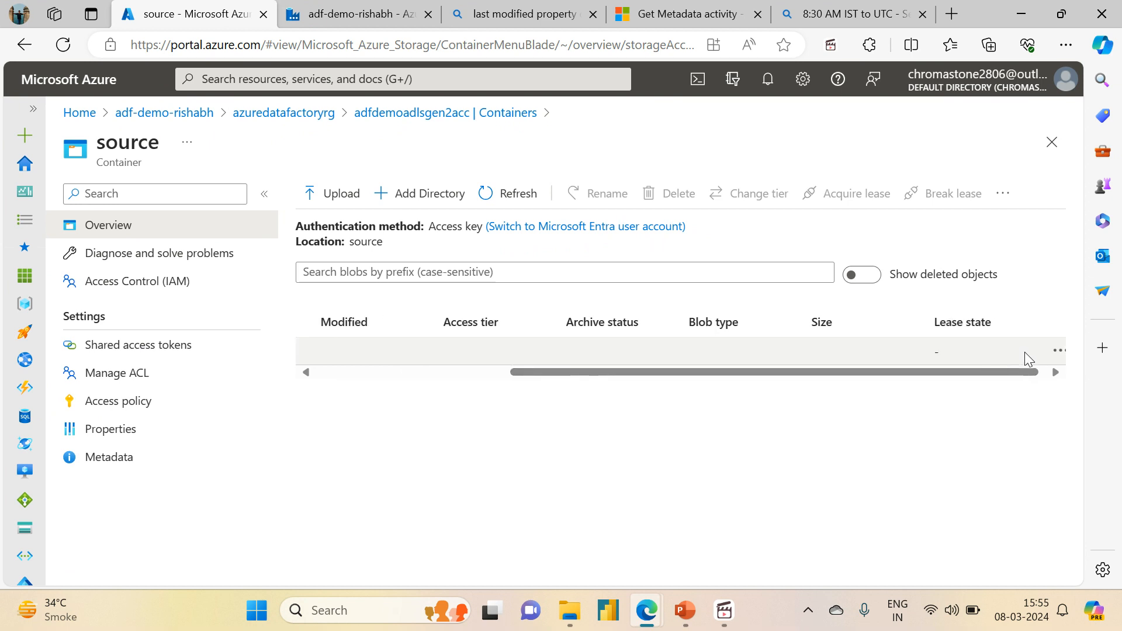
left_click(1058, 353)
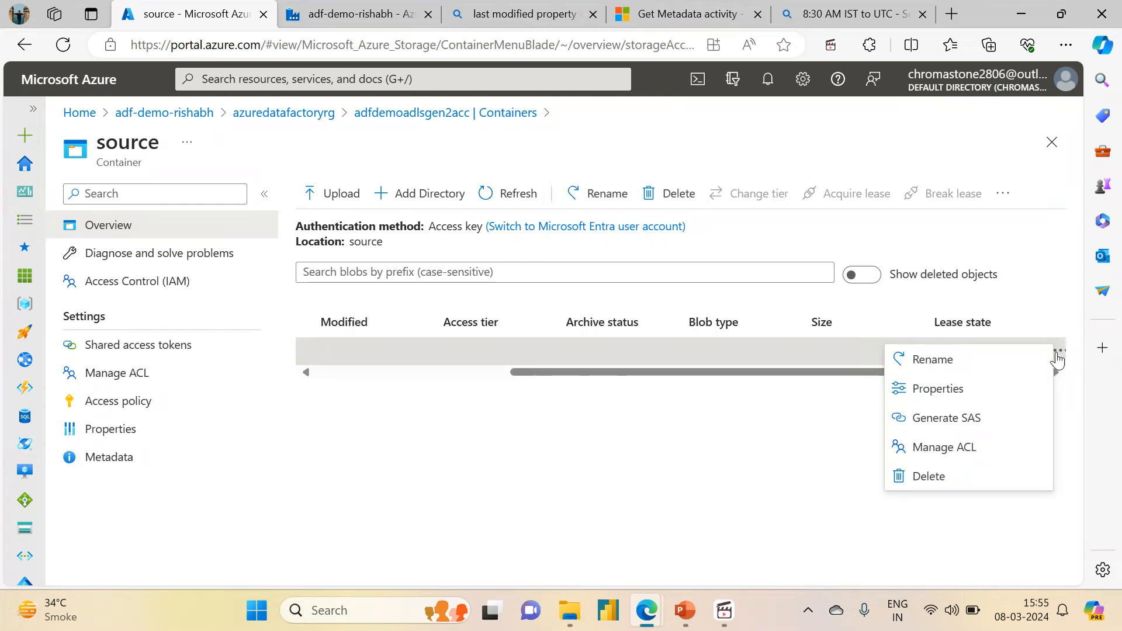
left_click(933, 389)
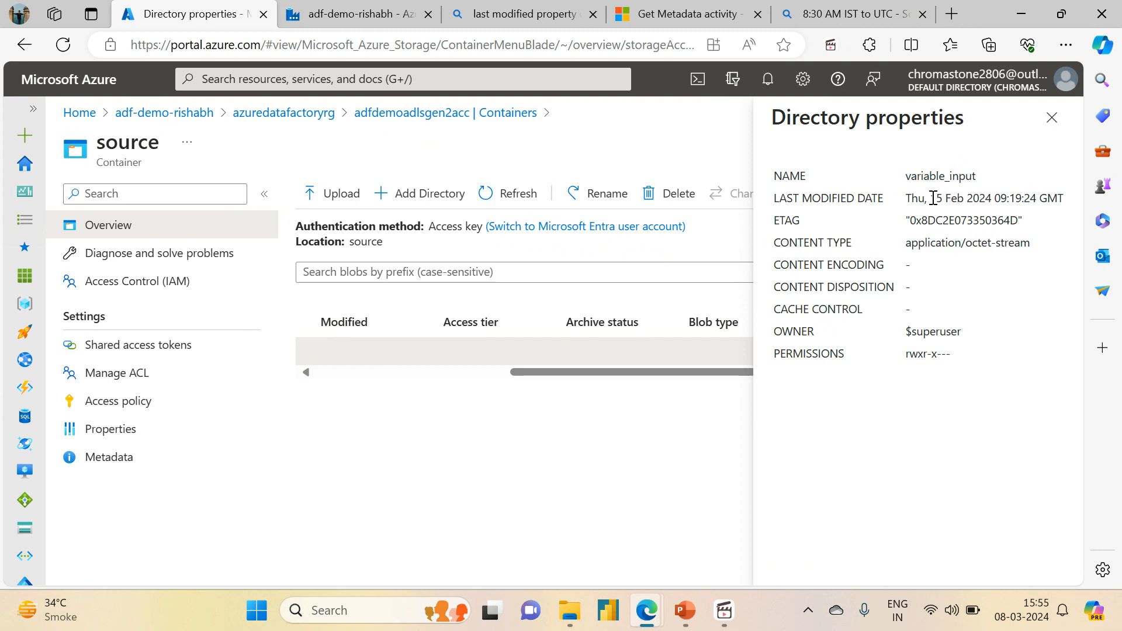
left_click_drag(933, 198, 1059, 191)
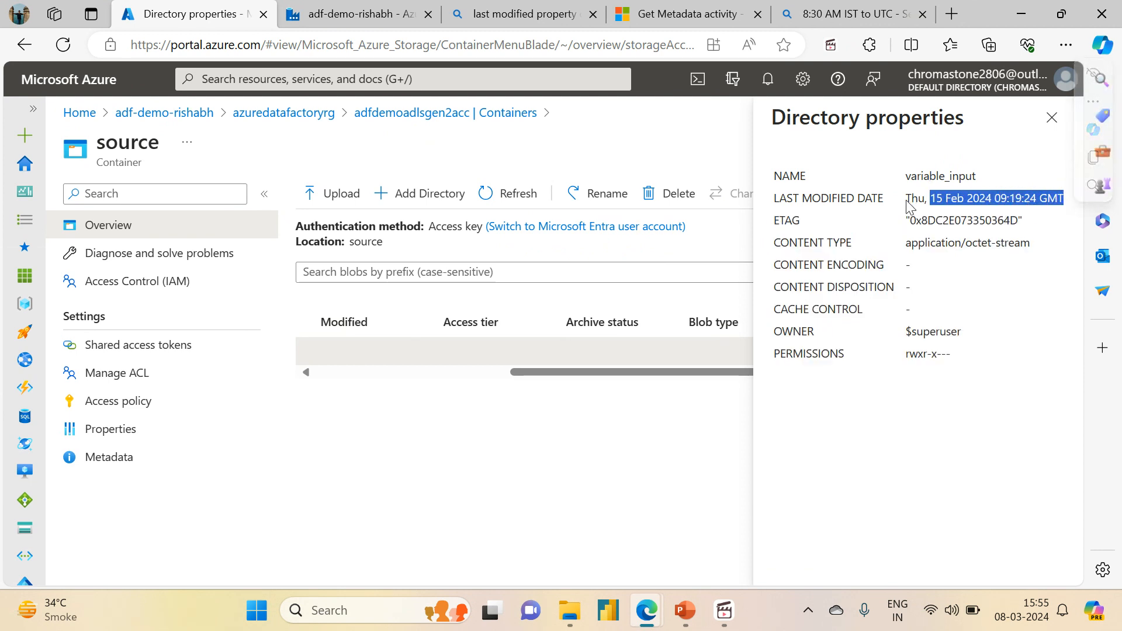
left_click_drag(907, 198, 1068, 202)
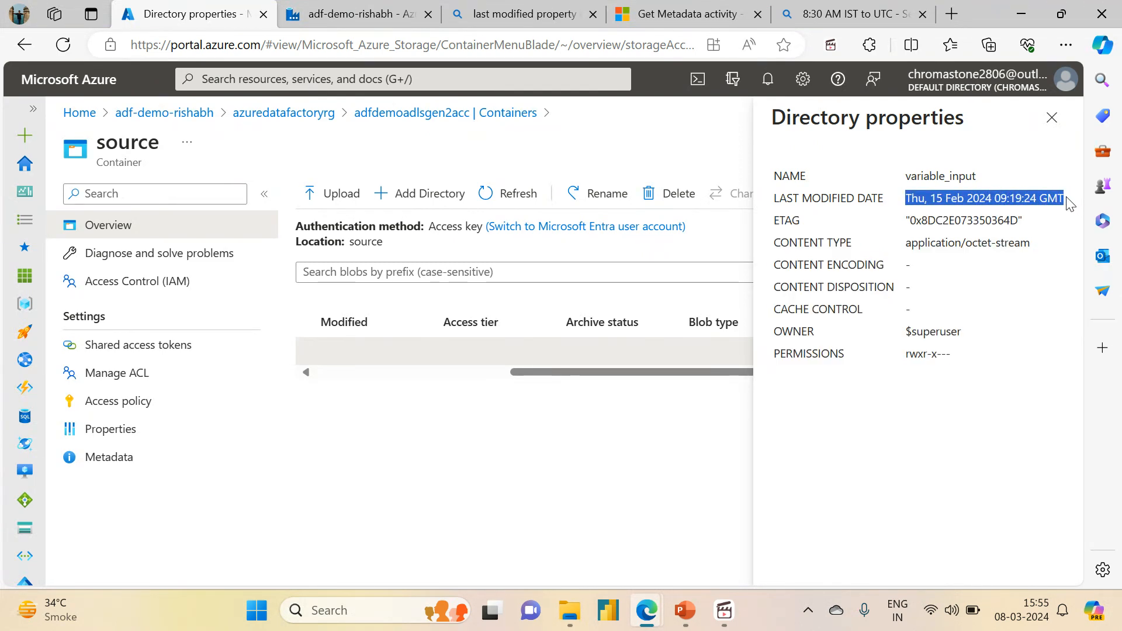
- Reopen the Get Metadata activity output to compare its lastModified timestamp with the directory's date
left_click(339, 13)
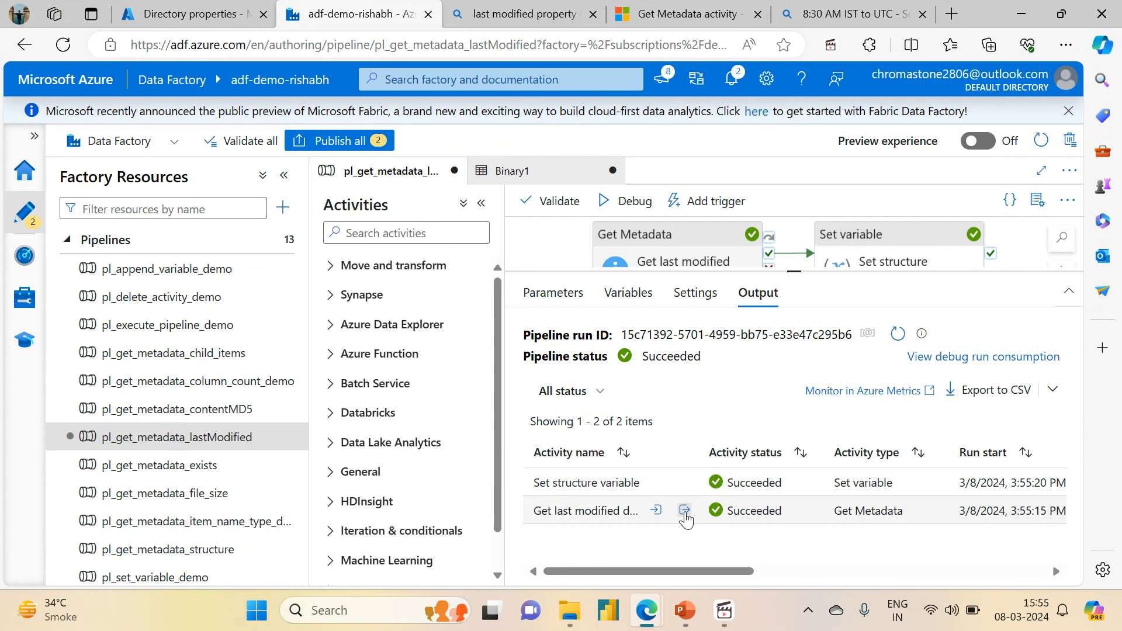
left_click(684, 511)
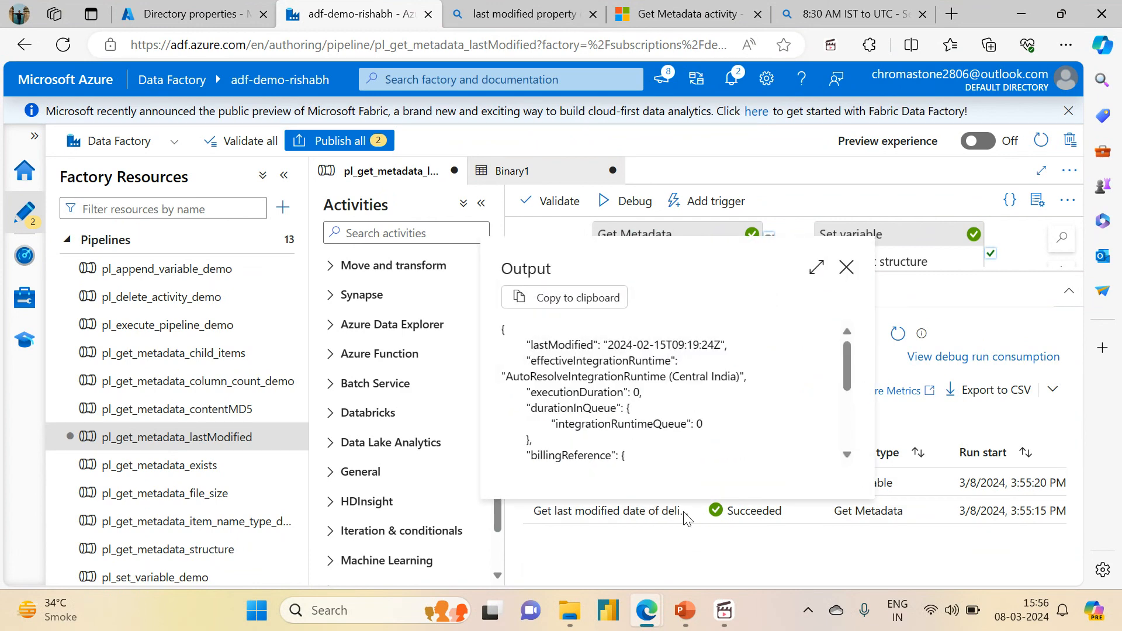
left_click(845, 267)
- Select the Get Metadata activity and browse the available field list argument options
mouse_move(649, 491)
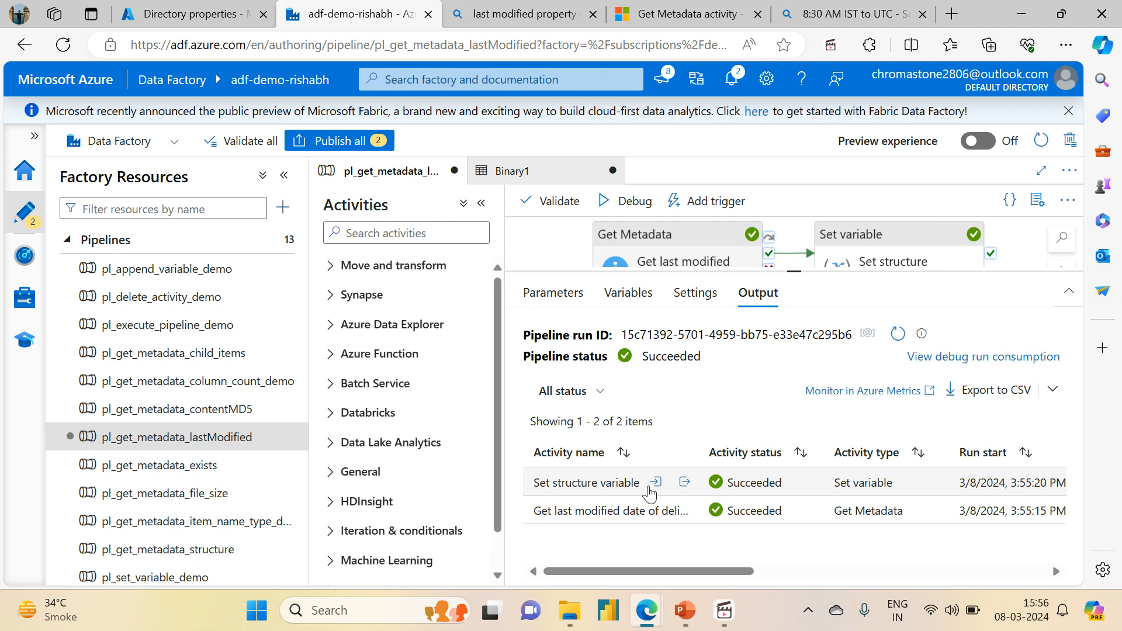
left_click(657, 257)
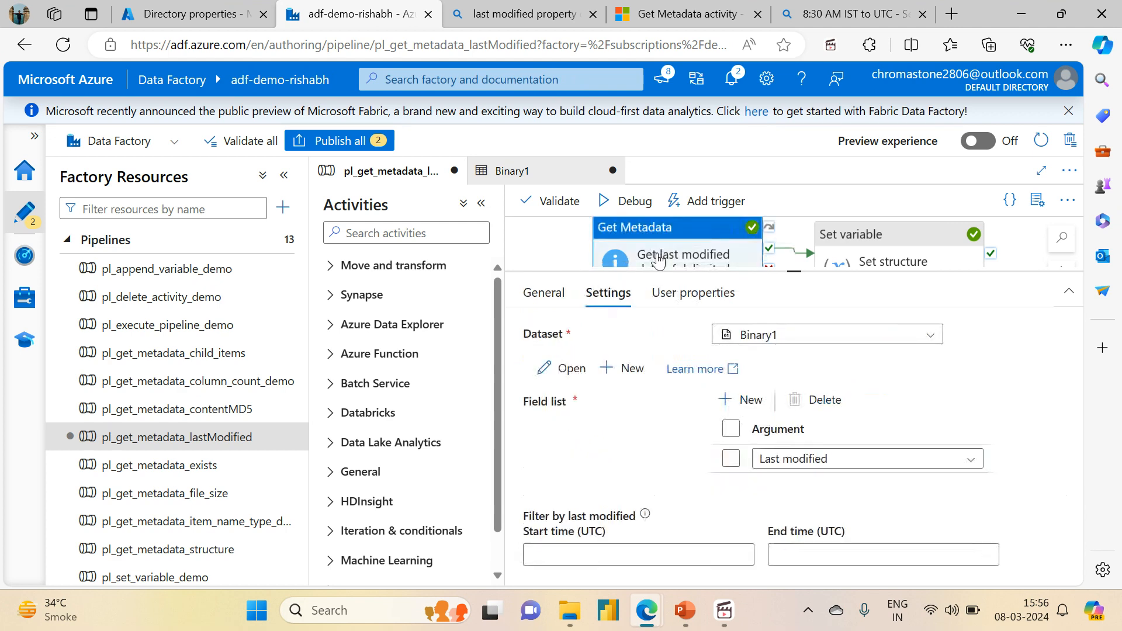
left_click(786, 458)
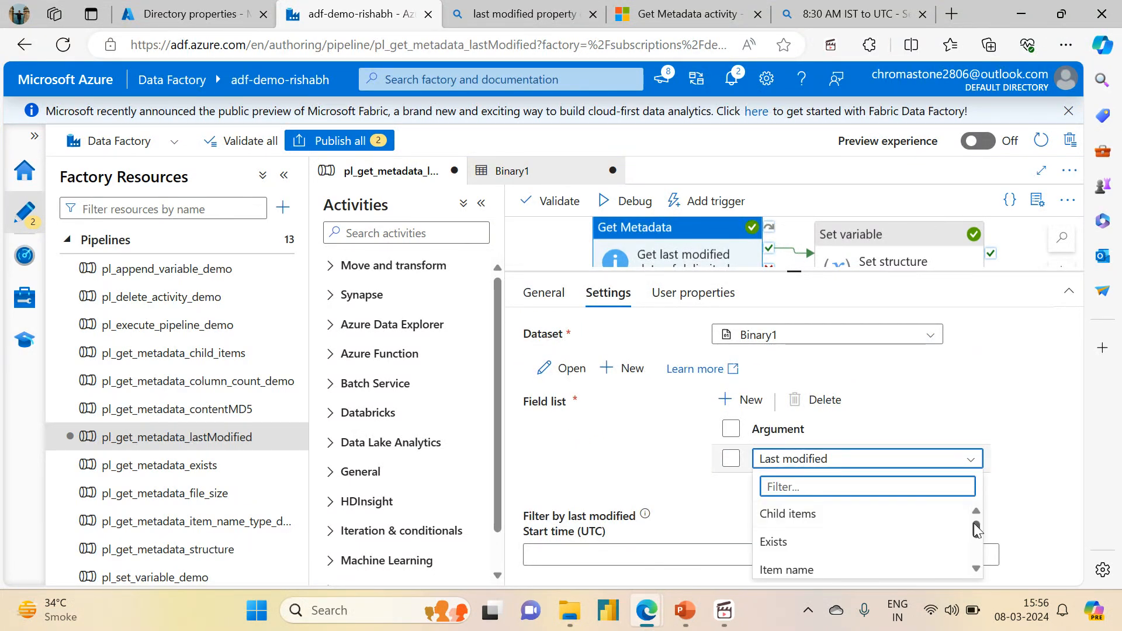
left_click_drag(975, 529, 974, 551)
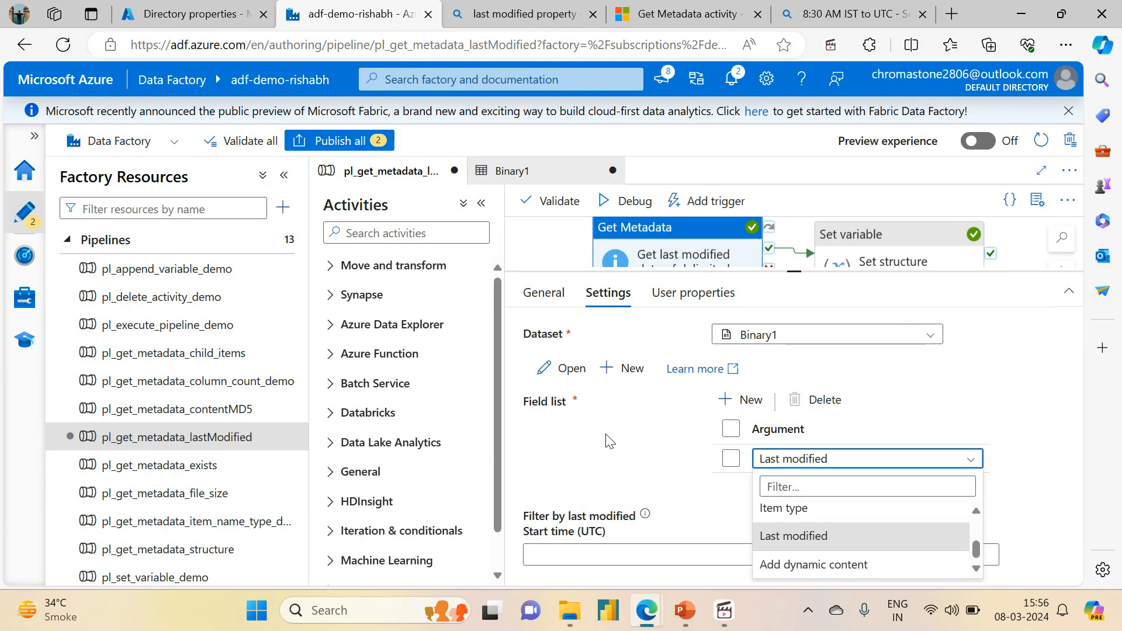
left_click_drag(976, 550, 969, 510)
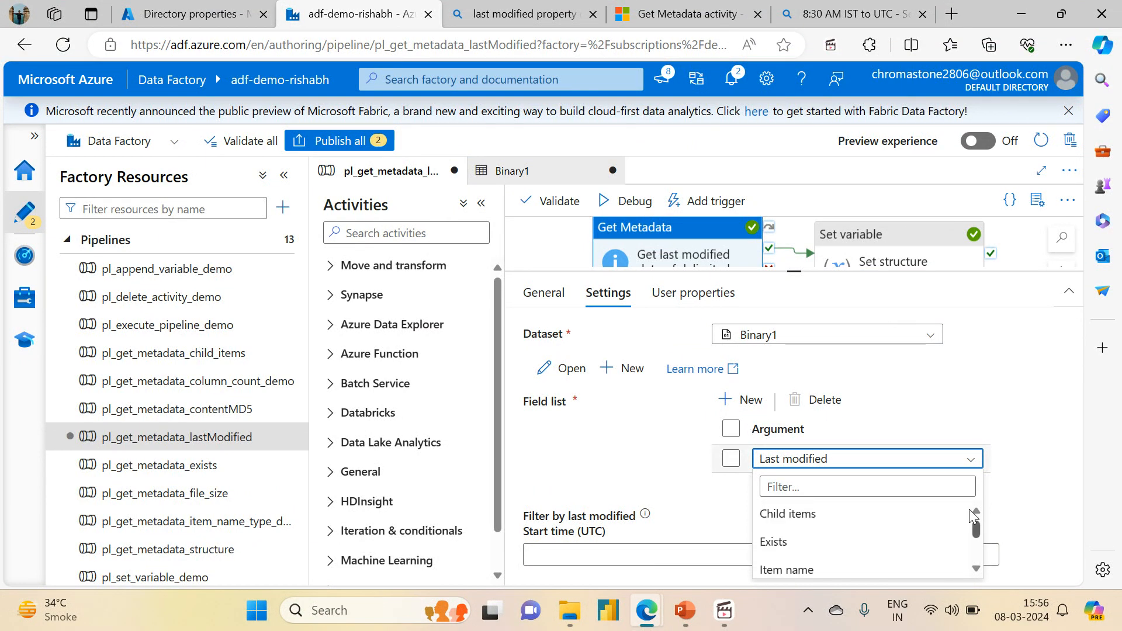
scroll(972, 549, "down", 3)
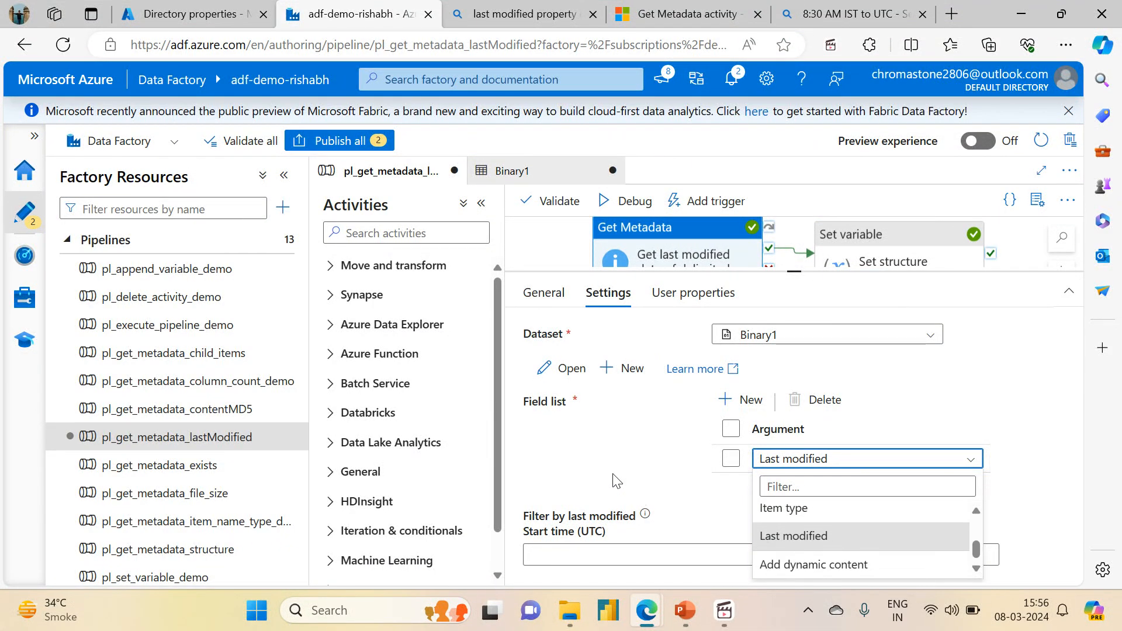
- Collapse the Activities and Factory Resources panes to widen the pipeline editor
left_click(481, 203)
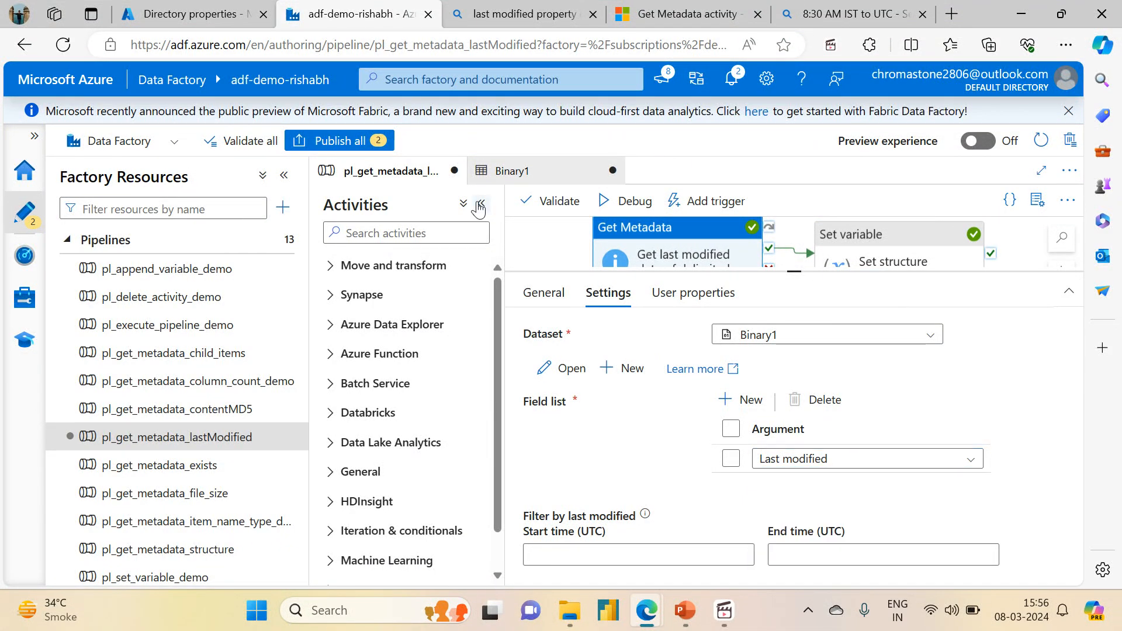
left_click(284, 175)
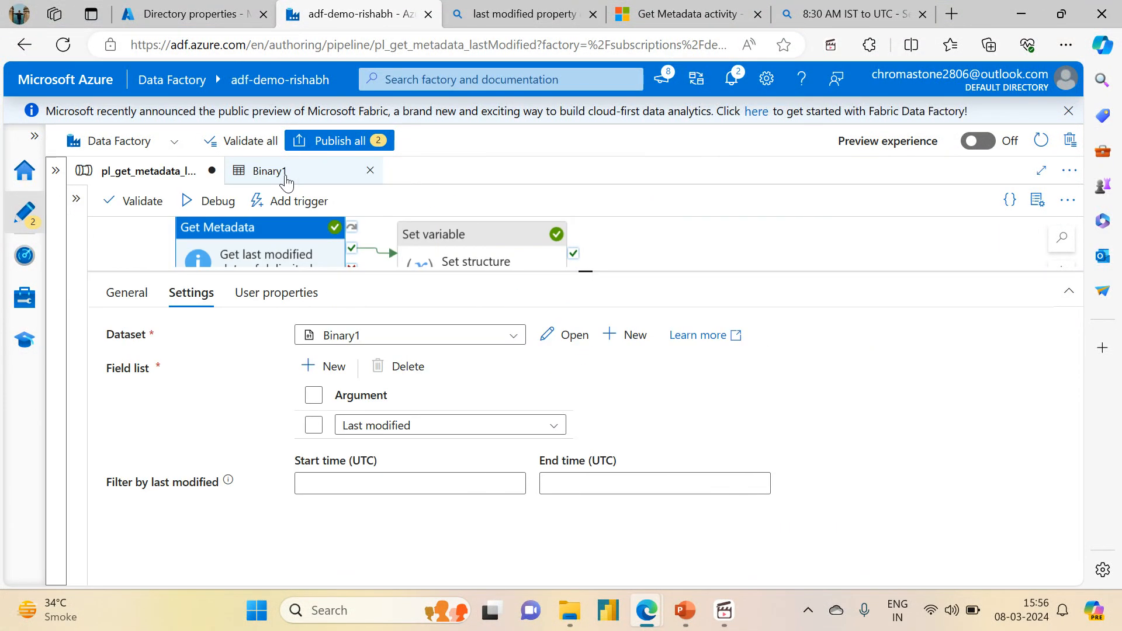